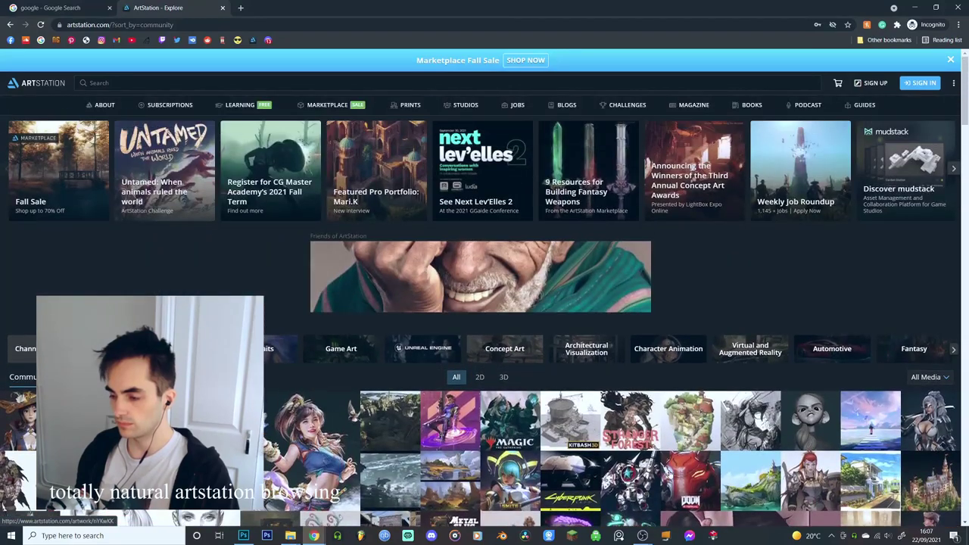
# - Open the "Untamed: When Animals Ruled the World - Character Design" challenge from ArtStation's challenges page
pyautogui.scroll(-3, 484, 291)
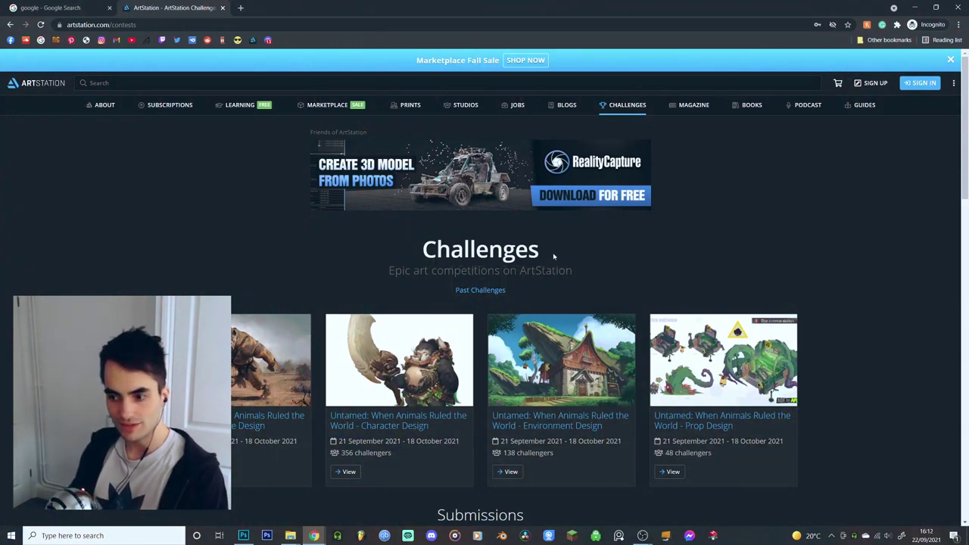
pyautogui.scroll(-2, 553, 257)
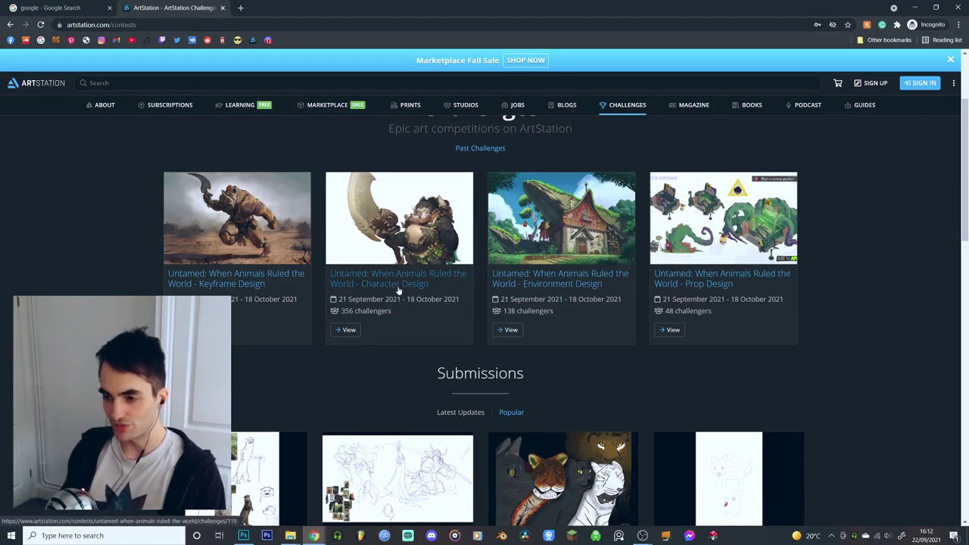
pyautogui.click(396, 283)
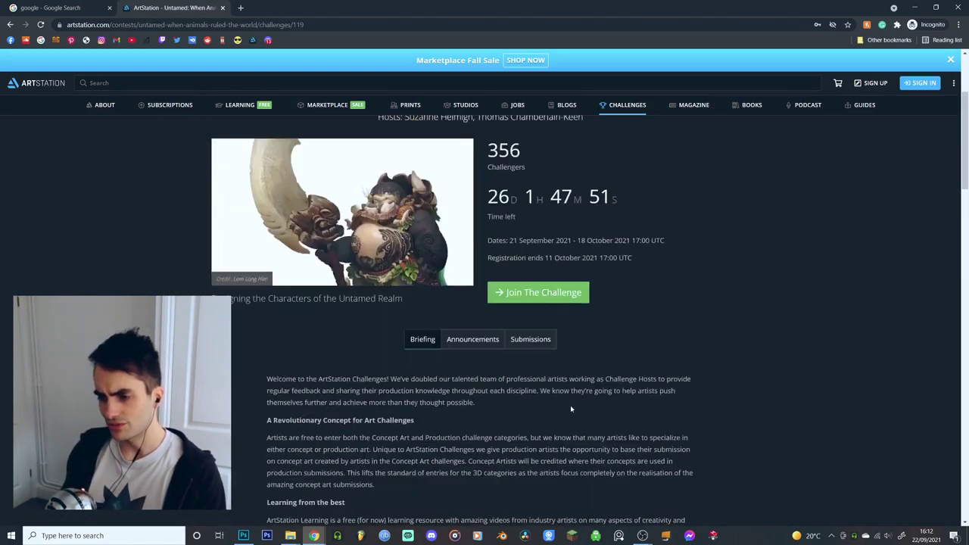
# - Read the challenge's briefing, including the Untamed theme, the Character Design Brief and the deliverables
pyautogui.scroll(5, 330, 268)
pyautogui.scroll(-4, 330, 268)
pyautogui.scroll(3, 455, 280)
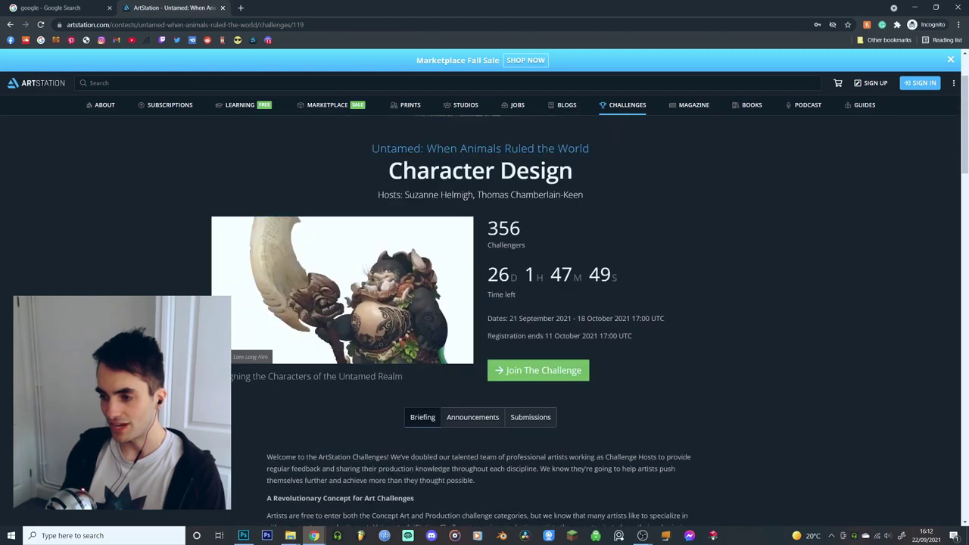
pyautogui.scroll(-2, 547, 288)
pyautogui.scroll(-4, 546, 288)
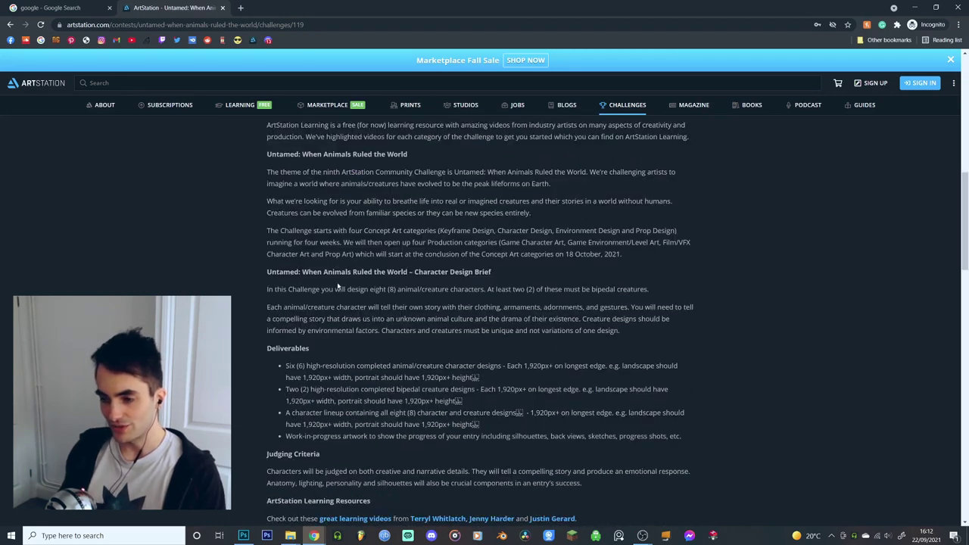
pyautogui.scroll(1, 338, 286)
pyautogui.scroll(-1, 479, 321)
pyautogui.moveTo(285, 365); pyautogui.dragTo(748, 406)
pyautogui.scroll(1, 747, 406)
pyautogui.moveTo(266, 248); pyautogui.dragTo(491, 366)
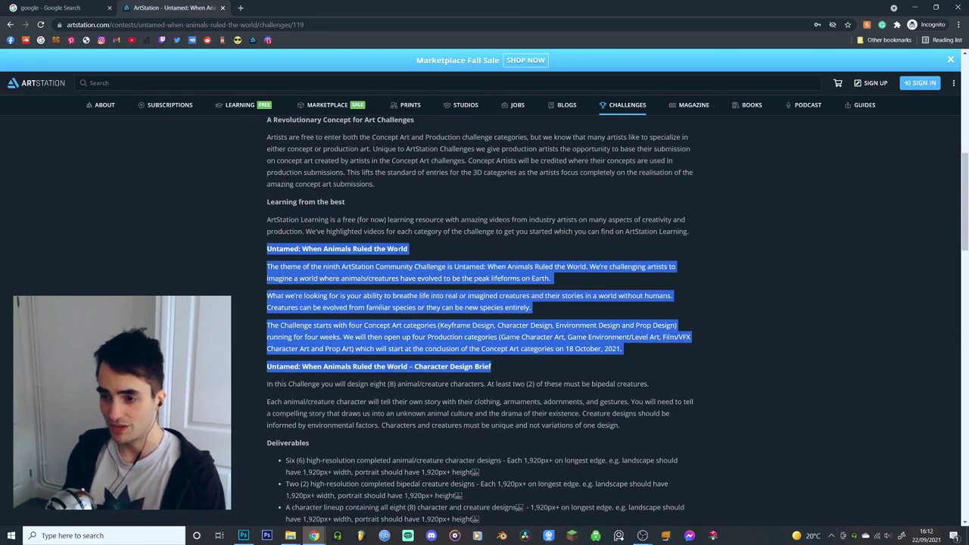
pyautogui.click(434, 252)
pyautogui.moveTo(434, 251); pyautogui.dragTo(599, 403)
pyautogui.click(794, 353)
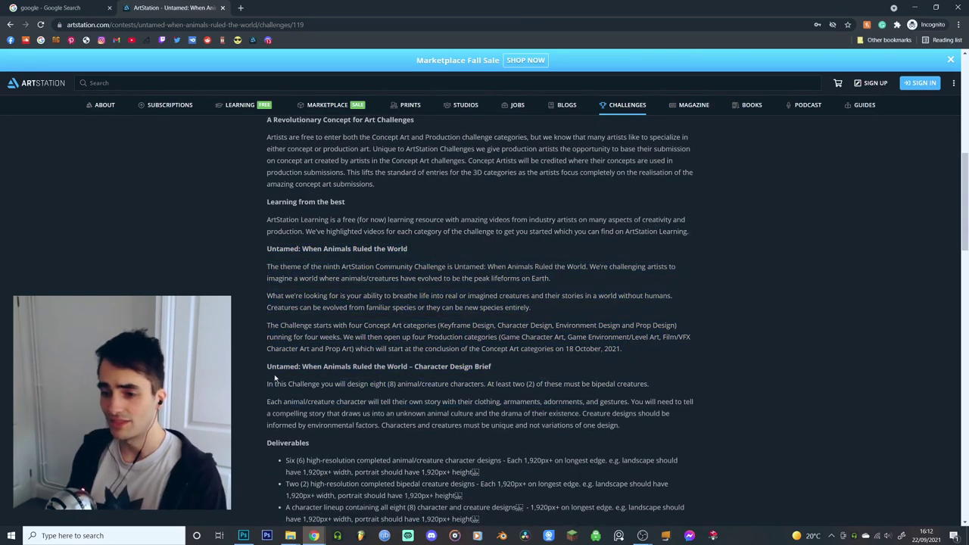
pyautogui.moveTo(267, 368); pyautogui.dragTo(528, 384)
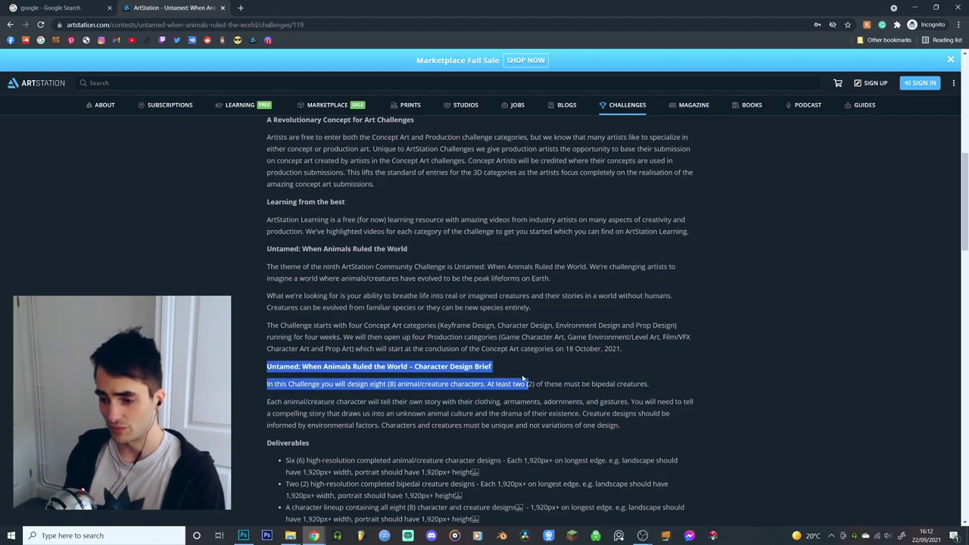
pyautogui.click(369, 400)
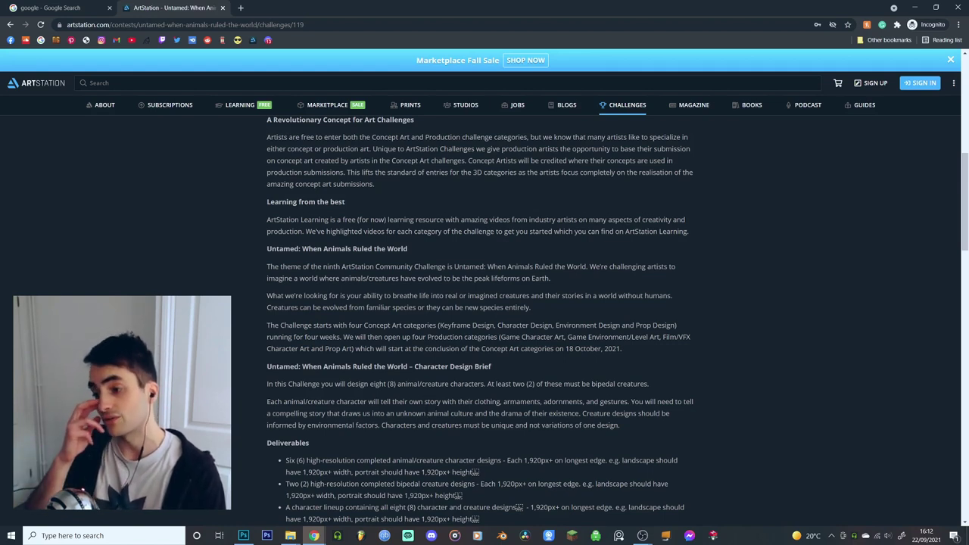
# - Copy the brief's sentence on designing eight animal/creature characters, then switch to PureRef and reposition its empty board window over the page
pyautogui.moveTo(266, 383); pyautogui.dragTo(690, 382)
pyautogui.hotkey('ctrl', 'c')
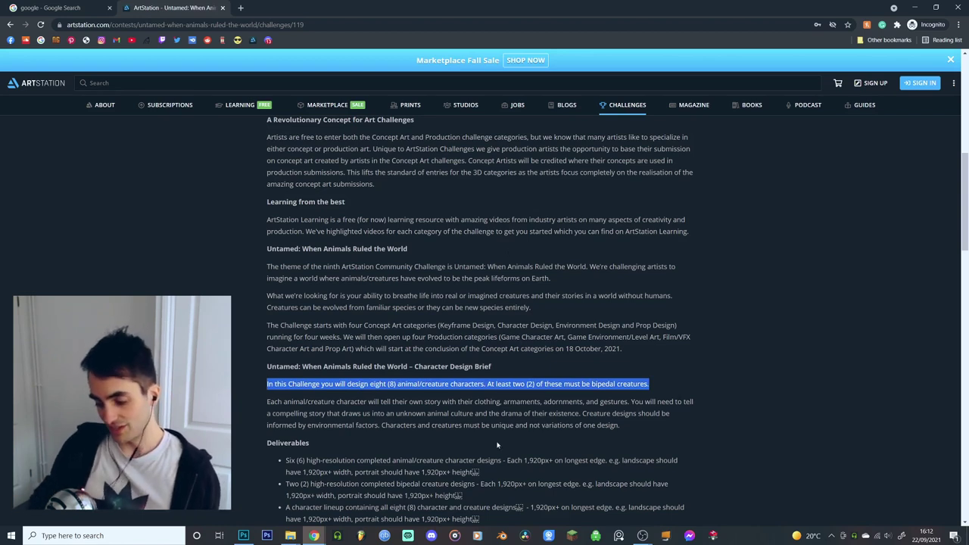
pyautogui.click(618, 535)
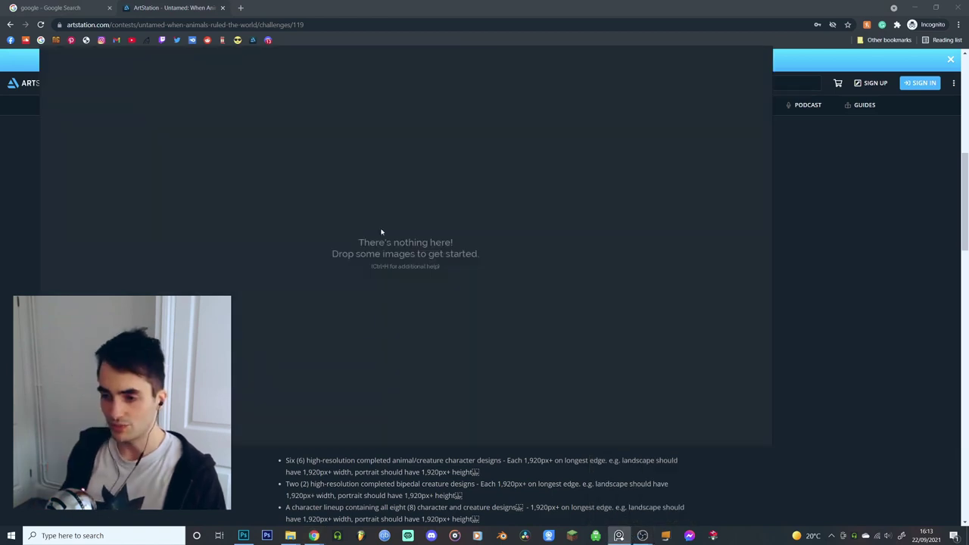
pyautogui.moveTo(355, 133)
pyautogui.mouseDown()
pyautogui.moveTo(322, 145)
pyautogui.moveTo(348, 150)
pyautogui.mouseUp()
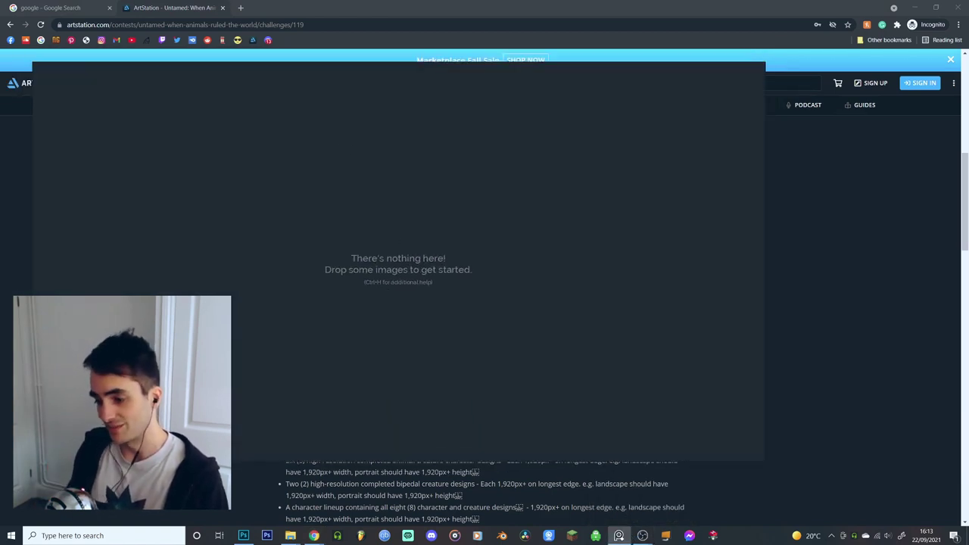
pyautogui.moveTo(619, 536)
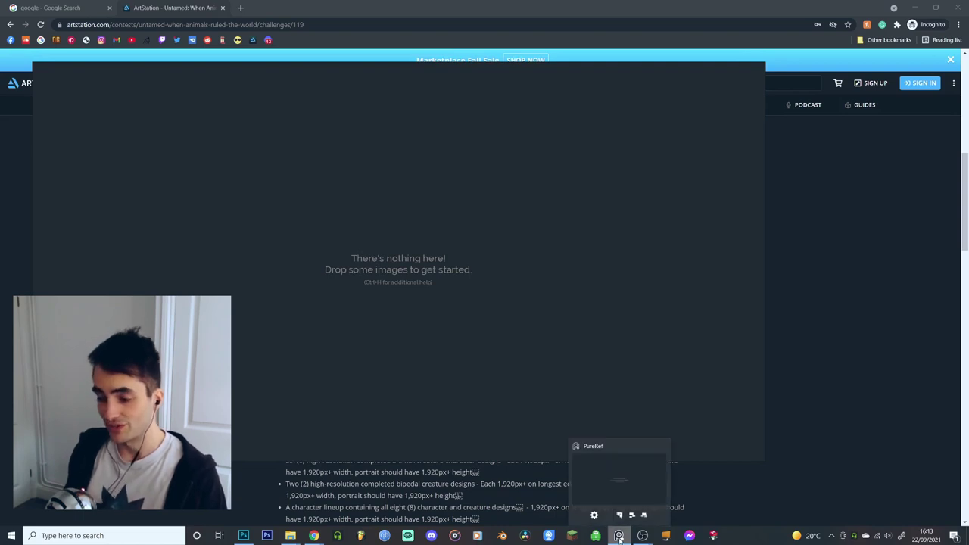
pyautogui.rightClick(368, 208)
pyautogui.moveTo(408, 353)
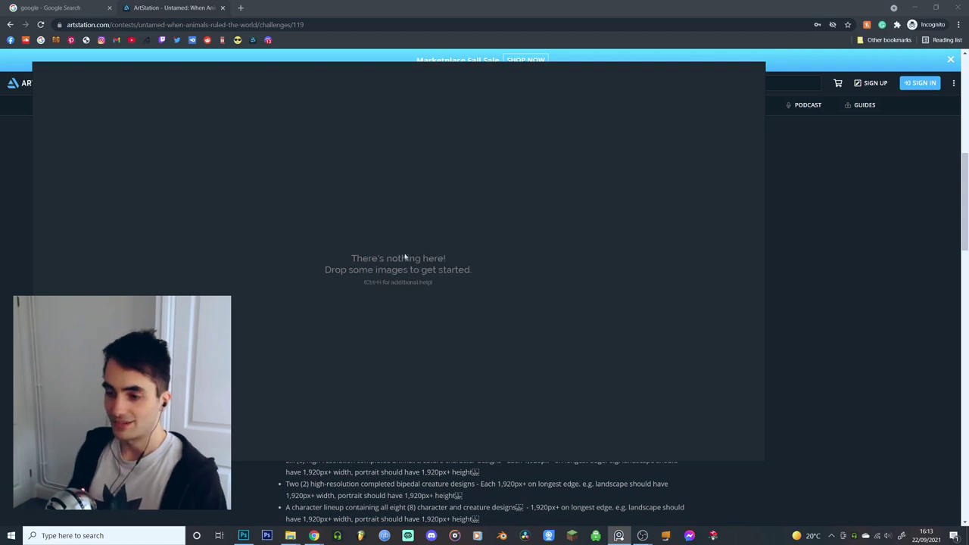
pyautogui.moveTo(386, 242); pyautogui.dragTo(407, 244)
# - Add a note to the board containing the copied sentence about eight characters and at least two bipedal creatures
pyautogui.hotkey('ctrl', 't')
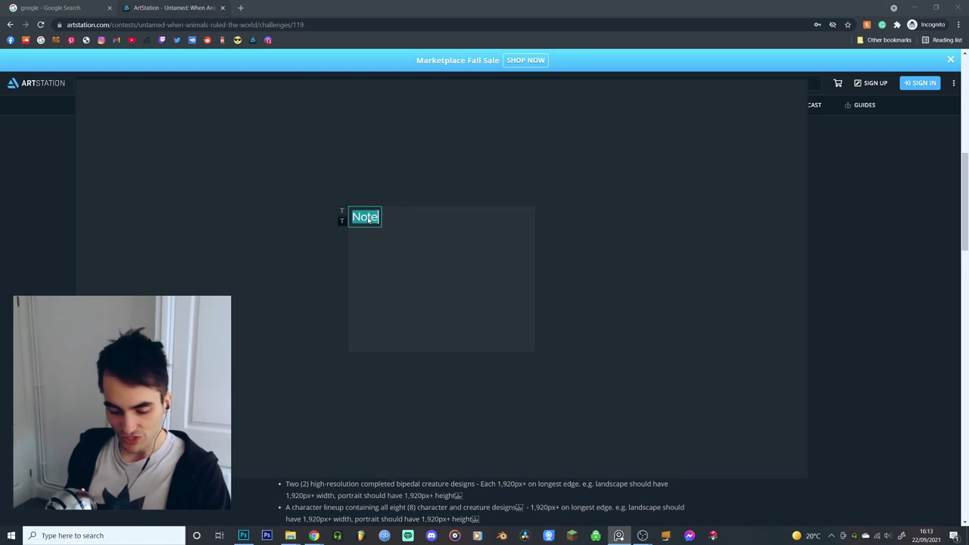
pyautogui.hotkey('ctrl', 'v')
pyautogui.click(366, 288)
pyautogui.moveTo(328, 241); pyautogui.dragTo(388, 250)
pyautogui.click(420, 259)
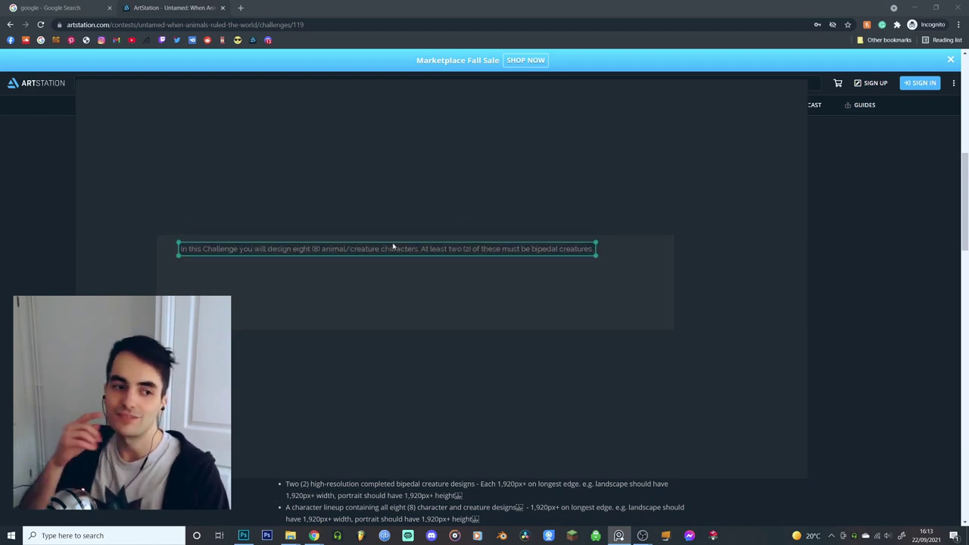
# - Add a second note reading "UNTAMED" and place it as a title above the challenge sentence
pyautogui.hotkey('ctrl', 't')
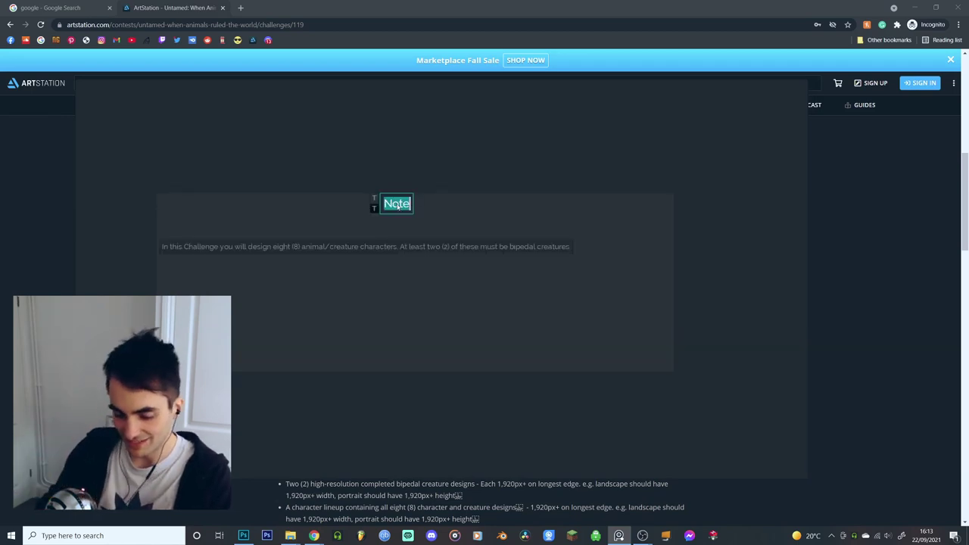
pyautogui.write('UNTAMED')
pyautogui.moveTo(399, 204); pyautogui.dragTo(372, 223)
pyautogui.moveTo(414, 321); pyautogui.dragTo(377, 216)
pyautogui.click(461, 251)
# - Copy the three Untamed theme paragraphs from the ArtStation briefing and try to paste them into the PureRef board
pyautogui.click(908, 261)
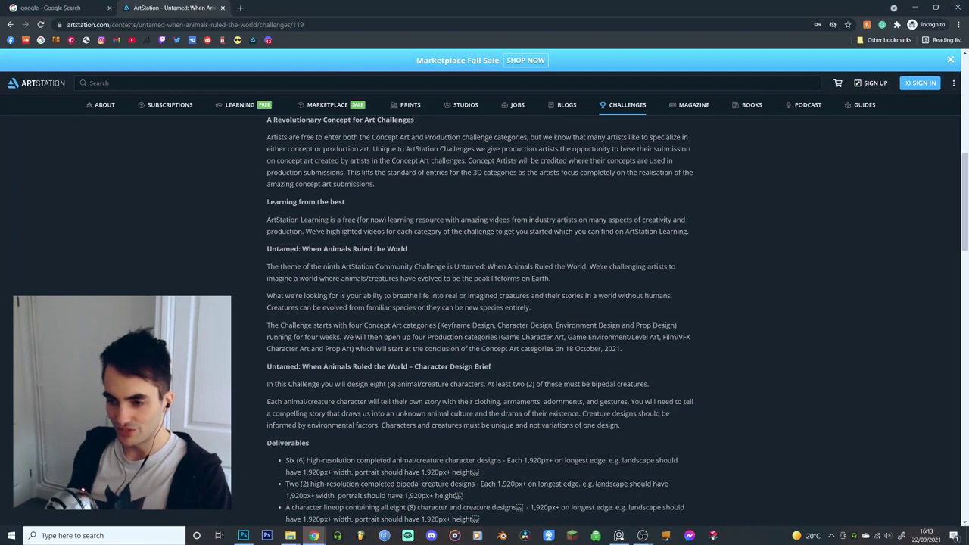
pyautogui.moveTo(266, 267); pyautogui.dragTo(650, 350)
pyautogui.hotkey('ctrl', 'c')
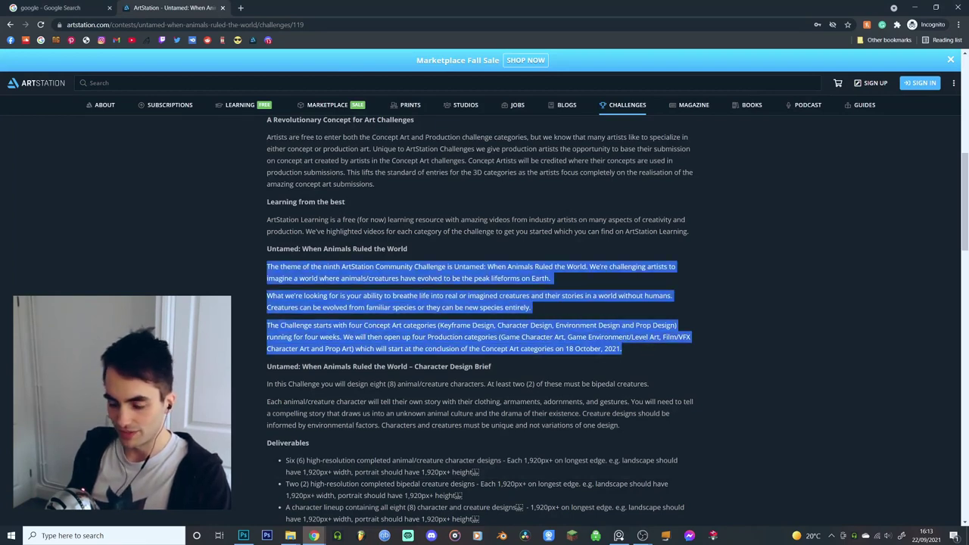
pyautogui.click(618, 536)
pyautogui.hotkey('ctrl', 'v')
pyautogui.moveTo(582, 276); pyautogui.dragTo(584, 160)
pyautogui.click(492, 330)
pyautogui.scroll(3, 492, 330)
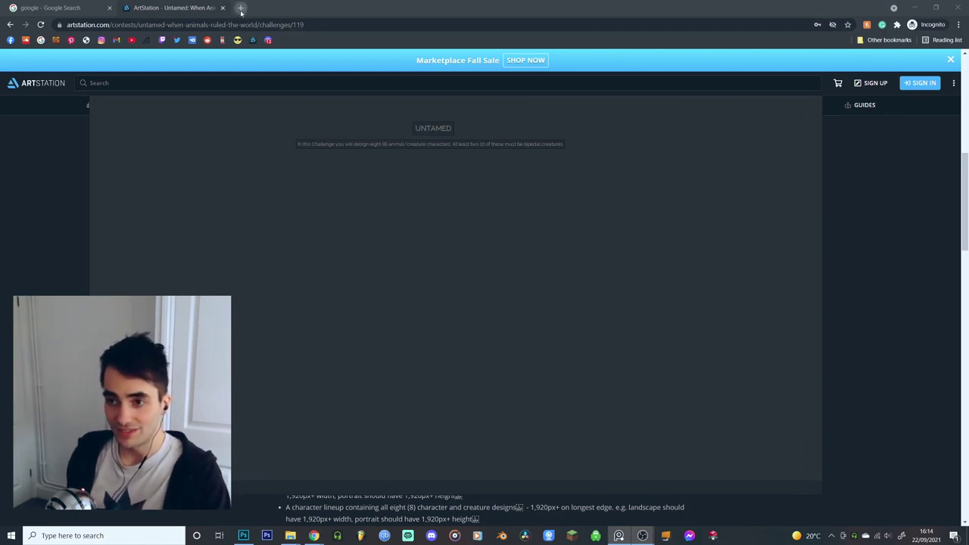
# - Switch to Chrome, search Google Images for "inspiring animals" and browse the results for reference material
pyautogui.click(241, 8)
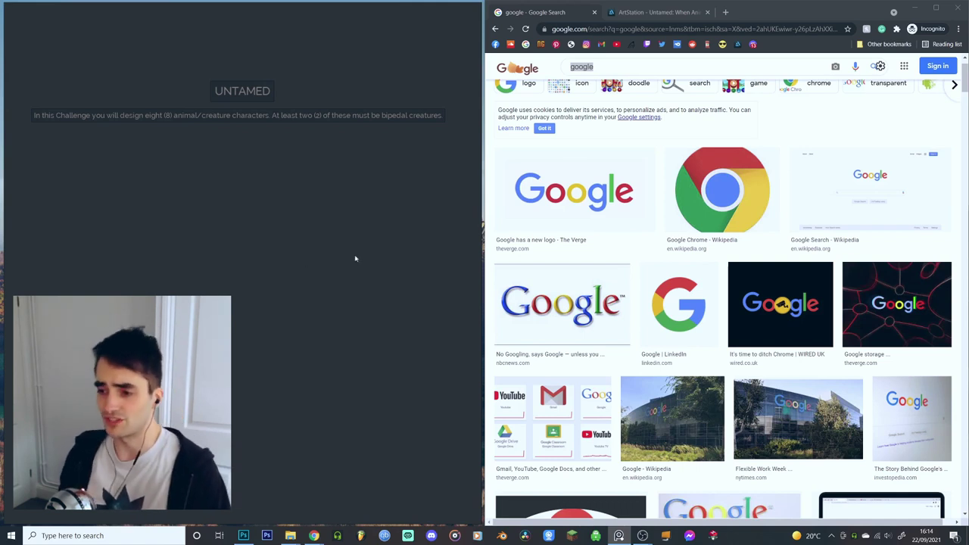
pyautogui.moveTo(597, 66); pyautogui.dragTo(551, 86)
pyautogui.write('inspiring animals')
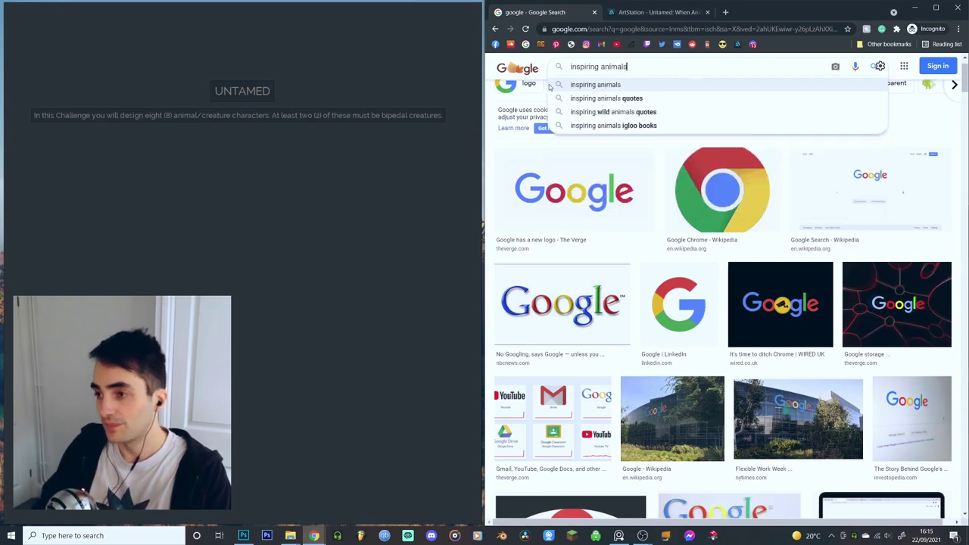
pyautogui.press('Return')
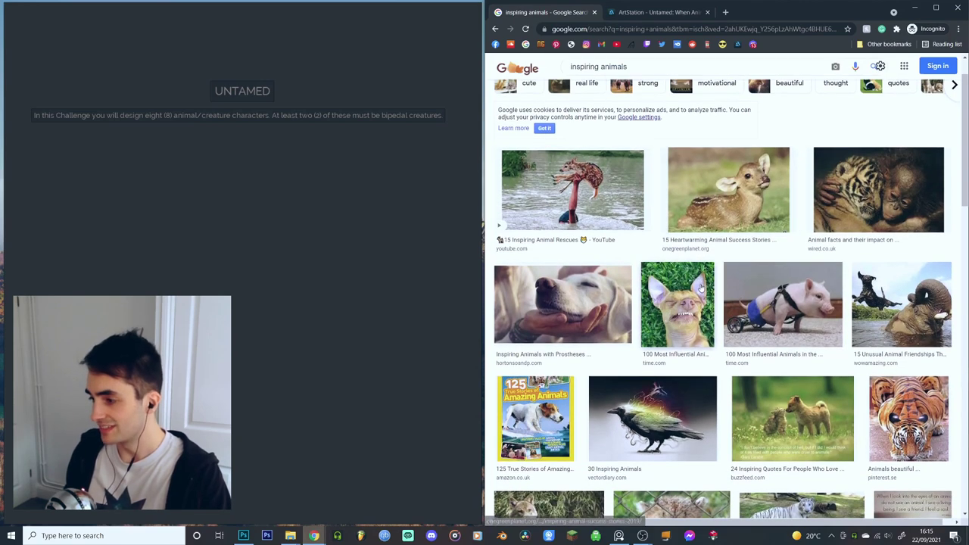
pyautogui.scroll(-2, 686, 287)
pyautogui.scroll(-1, 685, 287)
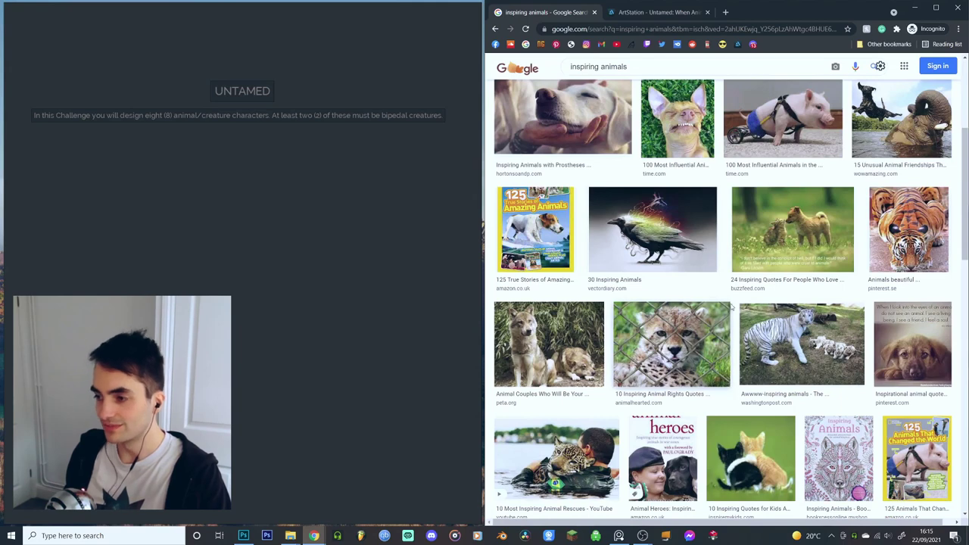
pyautogui.scroll(-1, 734, 311)
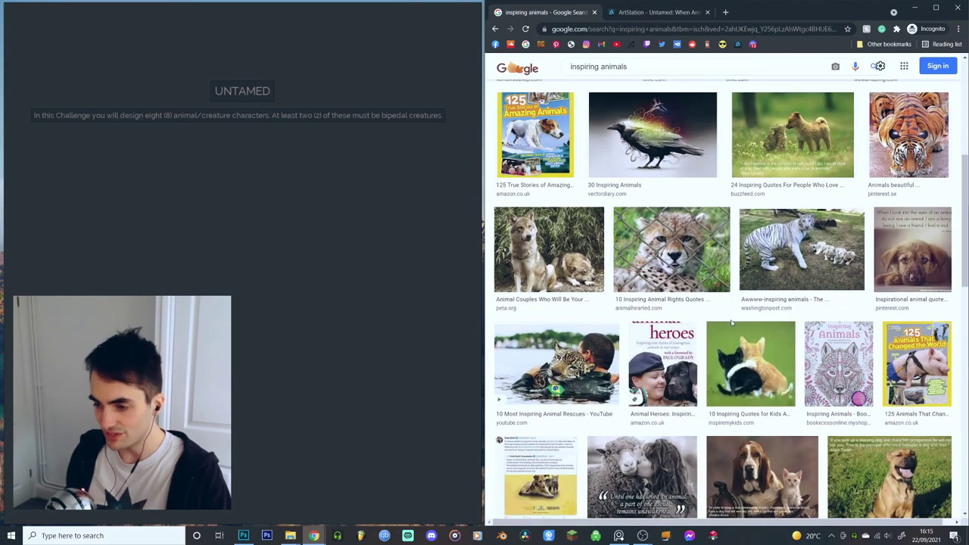
pyautogui.scroll(-1, 731, 324)
pyautogui.scroll(-1, 730, 320)
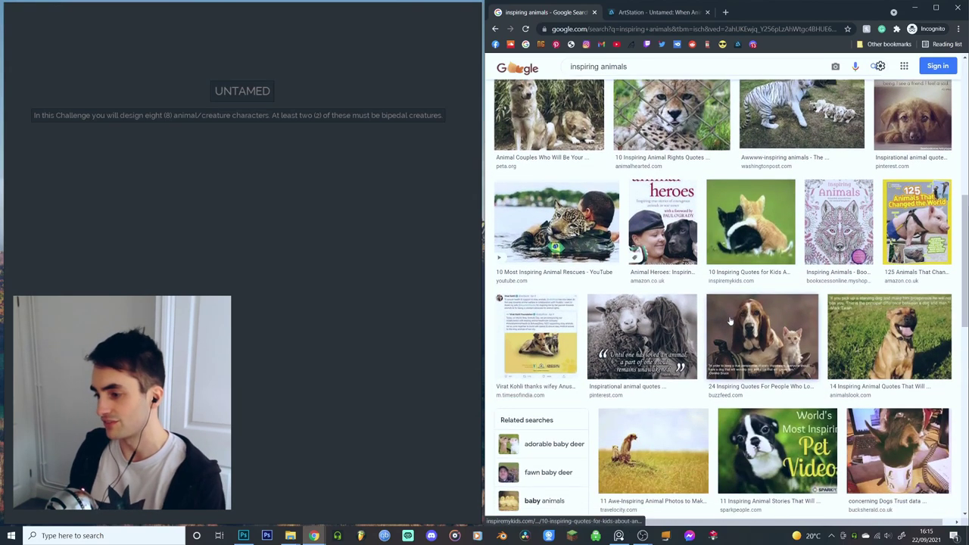
# - Change the image search to "interesting animals"
pyautogui.doubleClick(598, 67)
pyautogui.write('interesting')
pyautogui.press('Return')
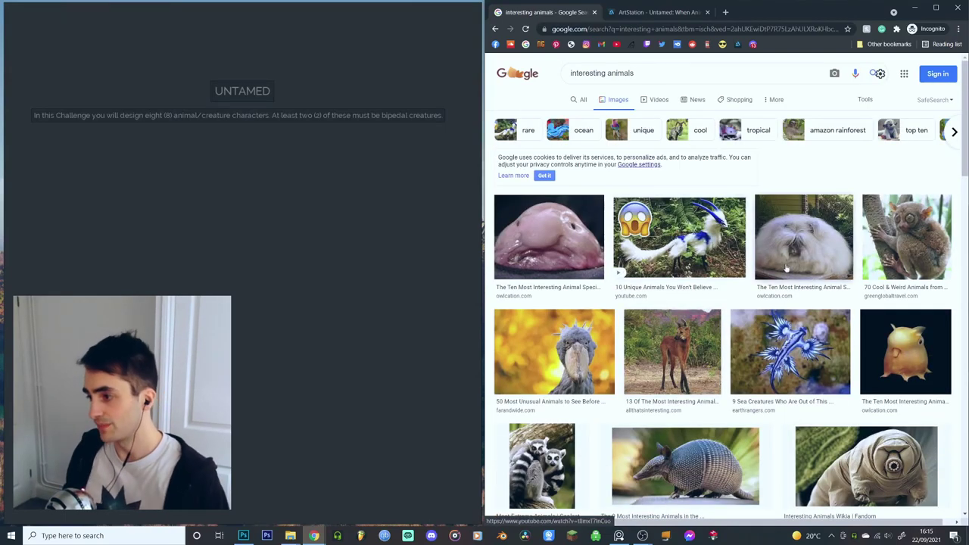
# - Add the large preview of the tarsier photo to the PureRef board, inspect it up close and position it below the notes
pyautogui.click(886, 219)
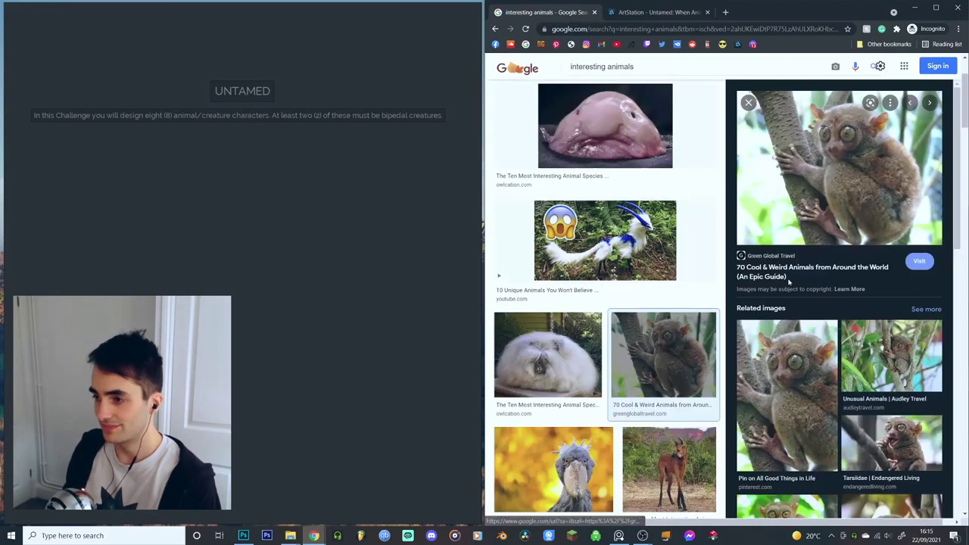
pyautogui.moveTo(845, 155); pyautogui.dragTo(269, 232)
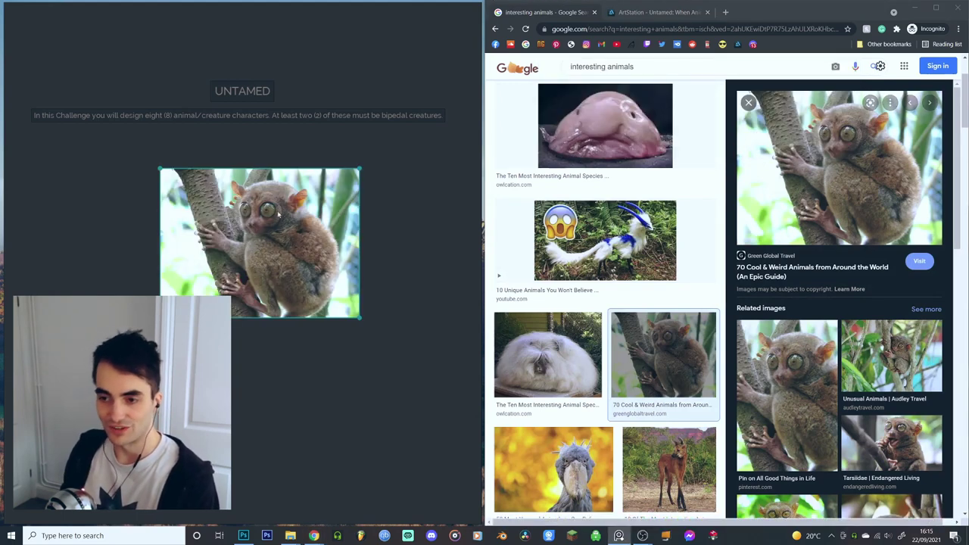
pyautogui.doubleClick(259, 219)
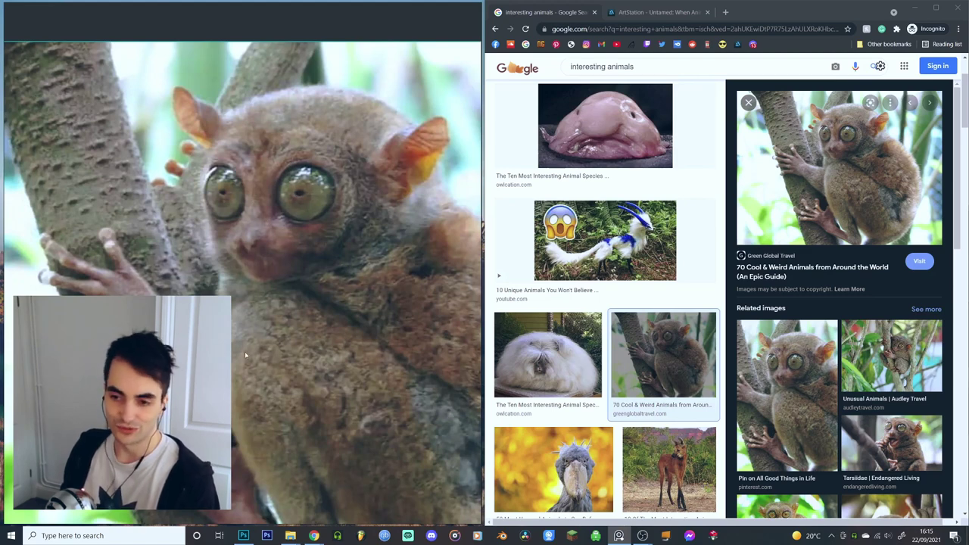
pyautogui.doubleClick(166, 137)
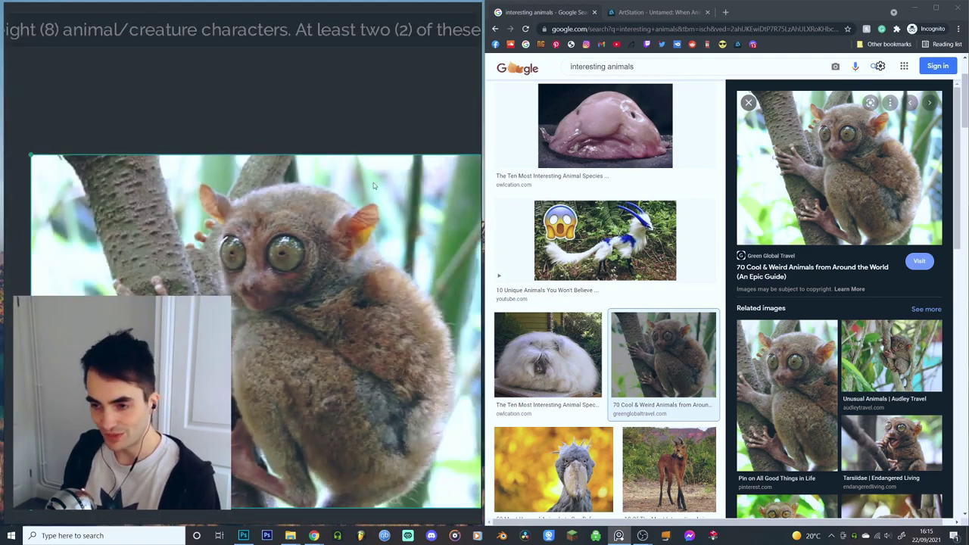
pyautogui.scroll(5, 361, 233)
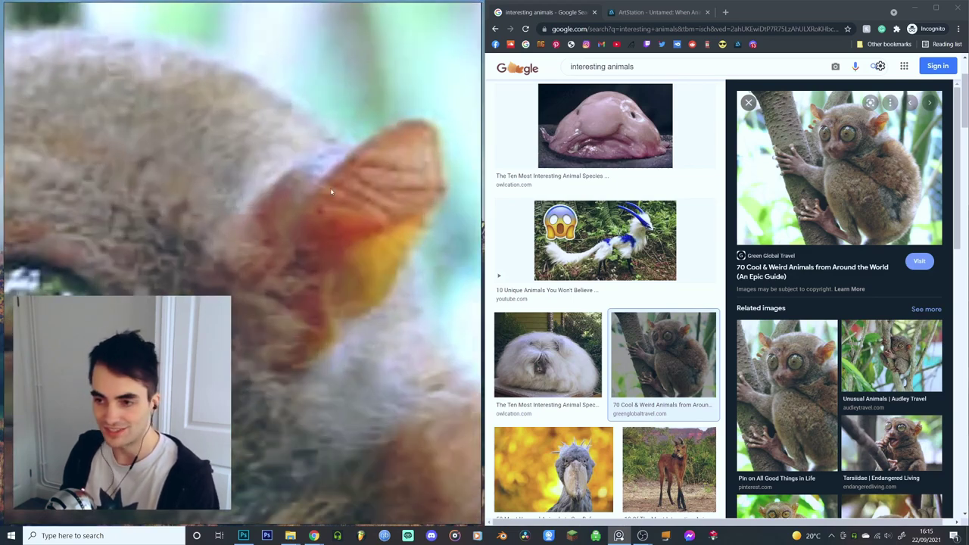
pyautogui.scroll(-5, 313, 275)
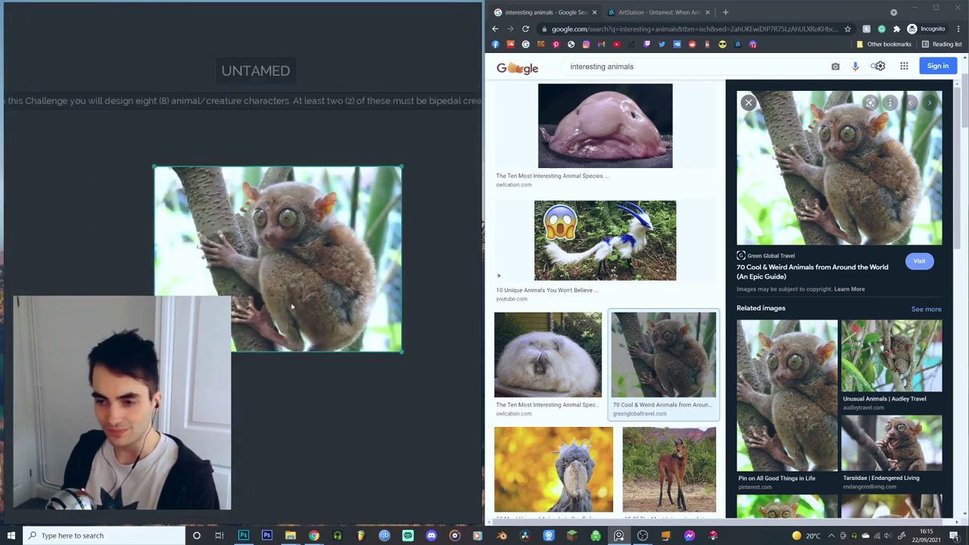
pyautogui.moveTo(318, 283)
pyautogui.mouseDown()
pyautogui.moveTo(308, 288)
pyautogui.moveTo(302, 275)
pyautogui.mouseUp()
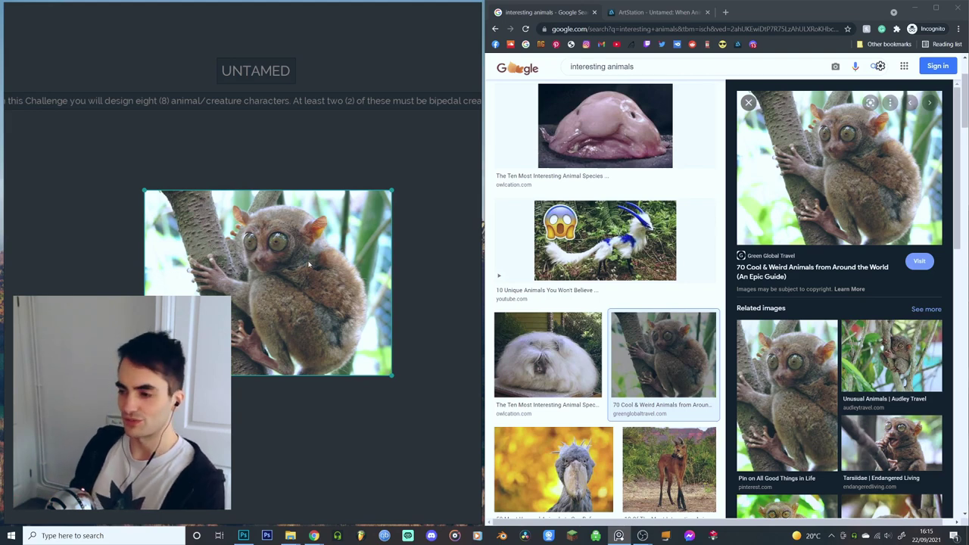
# - Add the large preview of the yellow octopus from the image results to the board and place it beside the tarsier photo
pyautogui.scroll(-5, 643, 227)
pyautogui.click(665, 189)
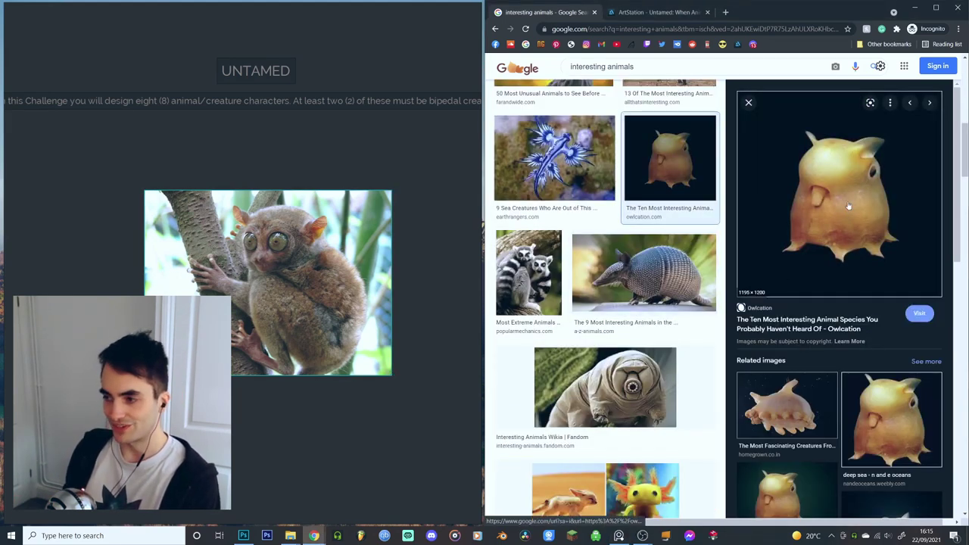
pyautogui.moveTo(852, 201); pyautogui.dragTo(263, 392)
pyautogui.scroll(-3, 264, 391)
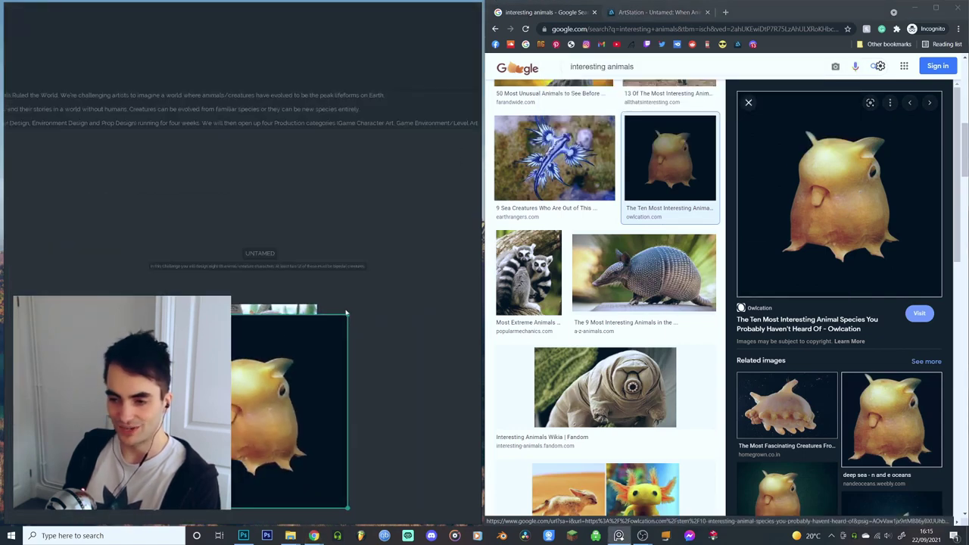
pyautogui.press('Delete')
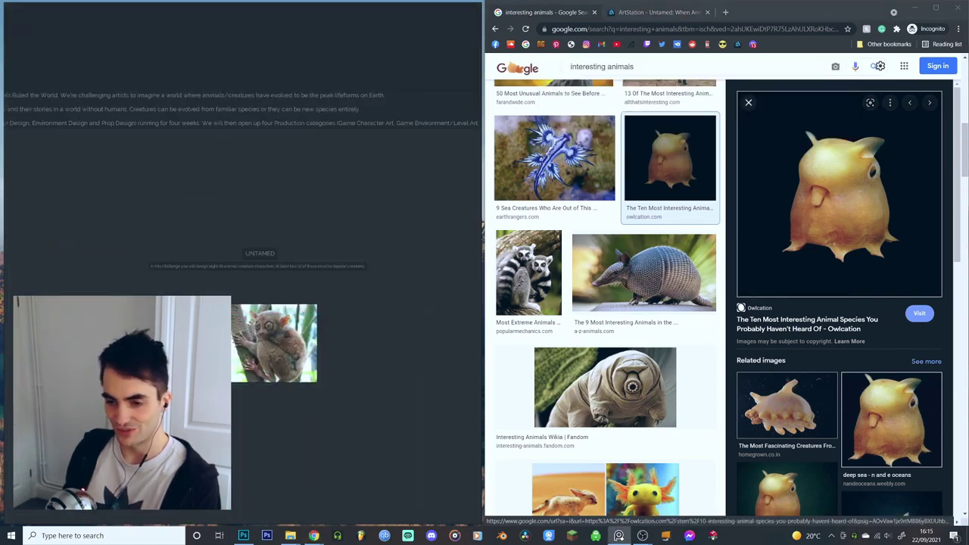
# - Find the pangolin photo in the image results and add its large preview to the board below the tarsier
pyautogui.scroll(-6, 585, 250)
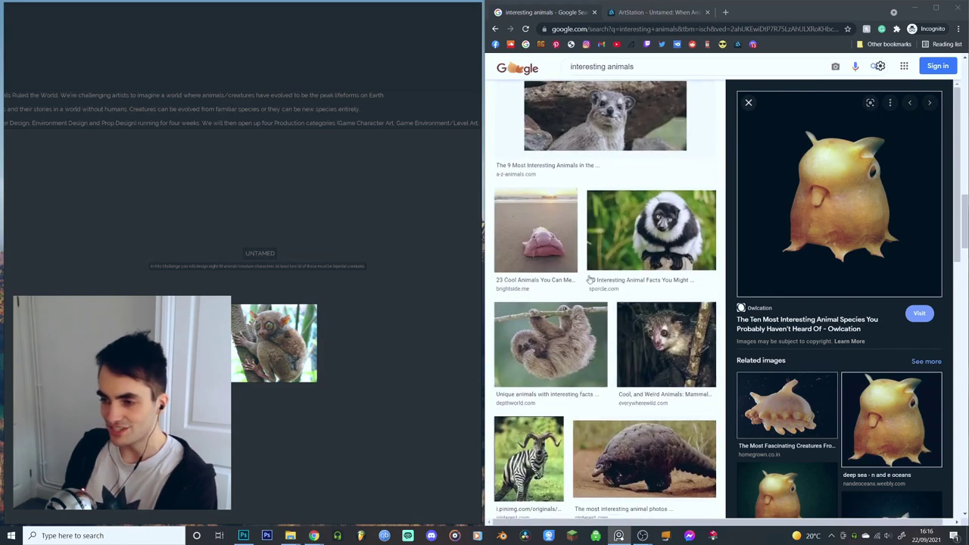
pyautogui.scroll(-3, 628, 299)
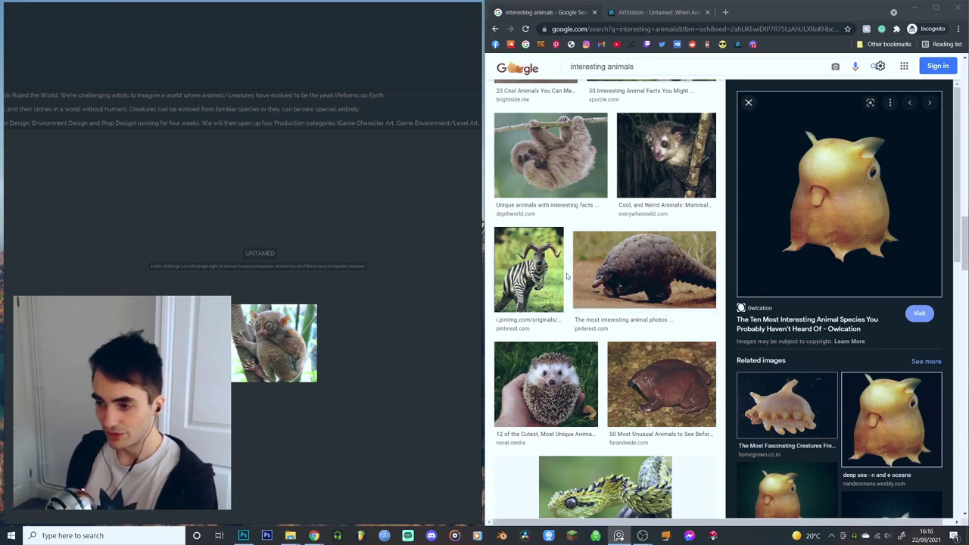
pyautogui.click(621, 283)
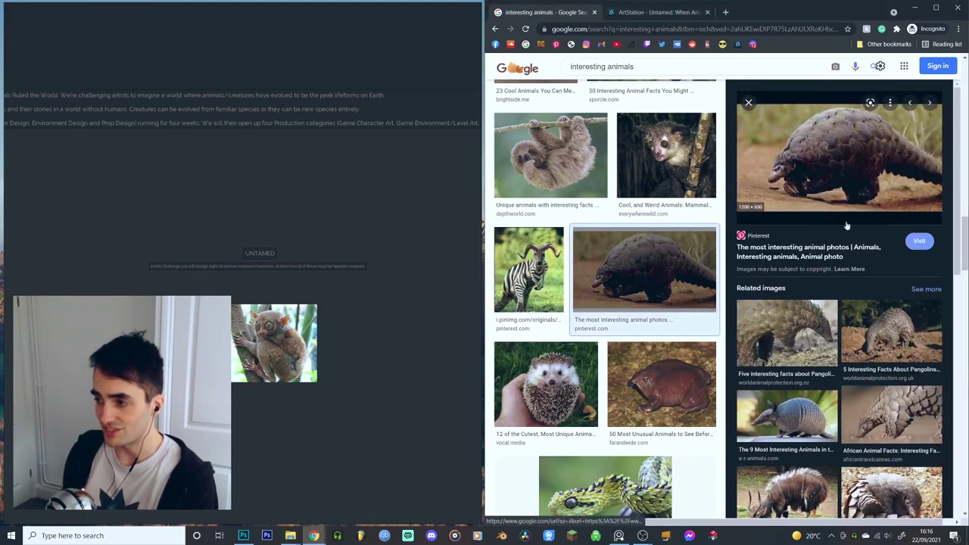
pyautogui.moveTo(845, 172); pyautogui.dragTo(280, 437)
# - Find an axolotl in the image results and add two different axolotl photos to the board beside the tarsier and pangolin
pyautogui.scroll(-6, 847, 367)
pyautogui.scroll(-8, 606, 326)
pyautogui.click(603, 158)
pyautogui.moveTo(787, 326); pyautogui.dragTo(361, 338)
pyautogui.click(891, 326)
pyautogui.moveTo(839, 157); pyautogui.dragTo(380, 396)
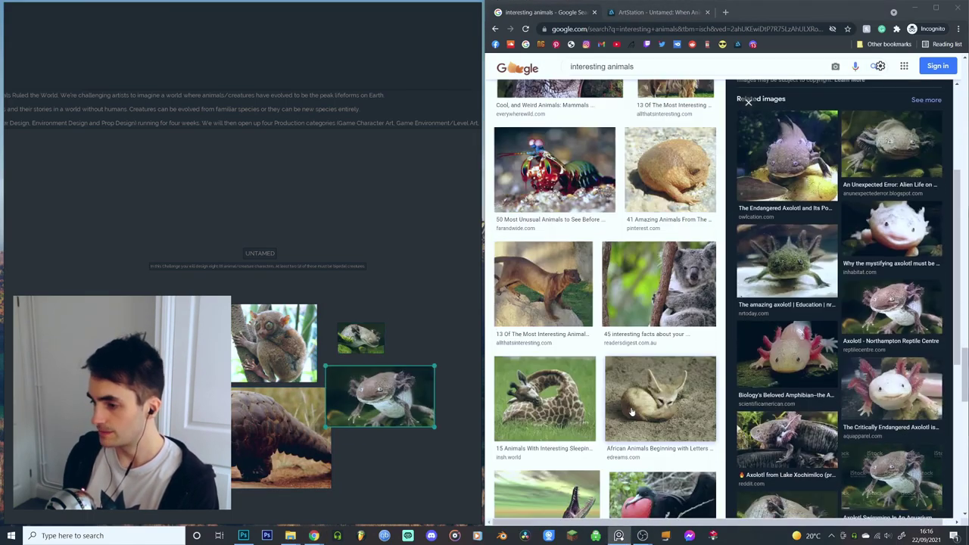
# - Add the saiga antelope, barn owl and markhor photos from further down the image results to the board around the other animals
pyautogui.scroll(-10, 618, 394)
pyautogui.scroll(-10, 618, 395)
pyautogui.scroll(-10, 621, 363)
pyautogui.moveTo(839, 174); pyautogui.dragTo(384, 363)
pyautogui.click(659, 168)
pyautogui.scroll(-10, 605, 325)
pyautogui.click(534, 223)
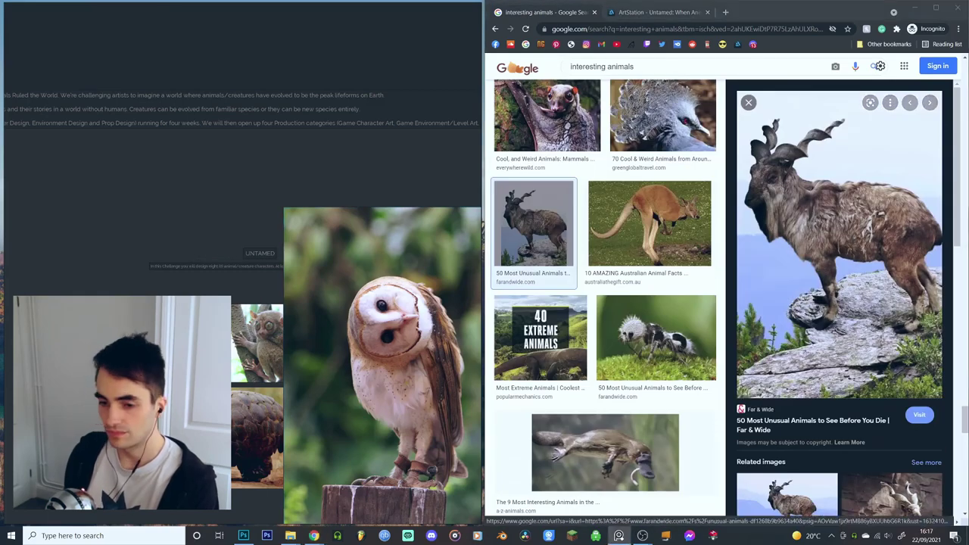
pyautogui.moveTo(839, 244); pyautogui.dragTo(60, 408)
pyautogui.moveTo(332, 265); pyautogui.dragTo(319, 297)
pyautogui.scroll(-5, 318, 297)
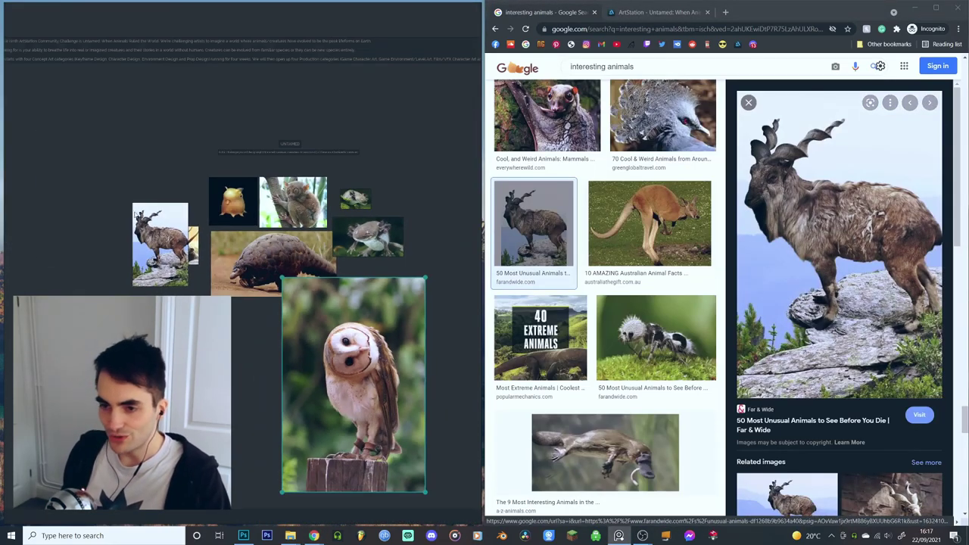
# - Select all the animal images on the board, normalize their sizes and pack them into a compact grid
pyautogui.moveTo(121, 178); pyautogui.dragTo(429, 495)
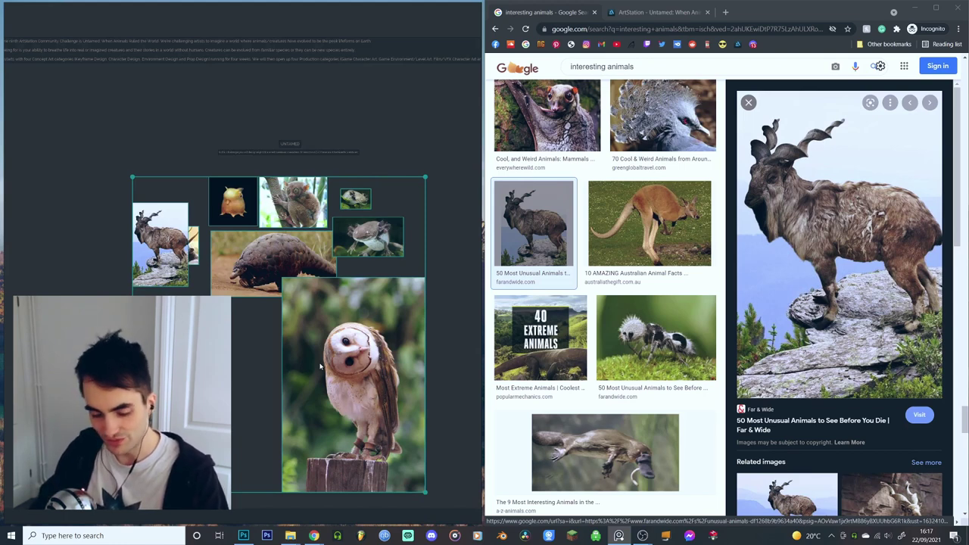
pyautogui.scroll(3, 320, 366)
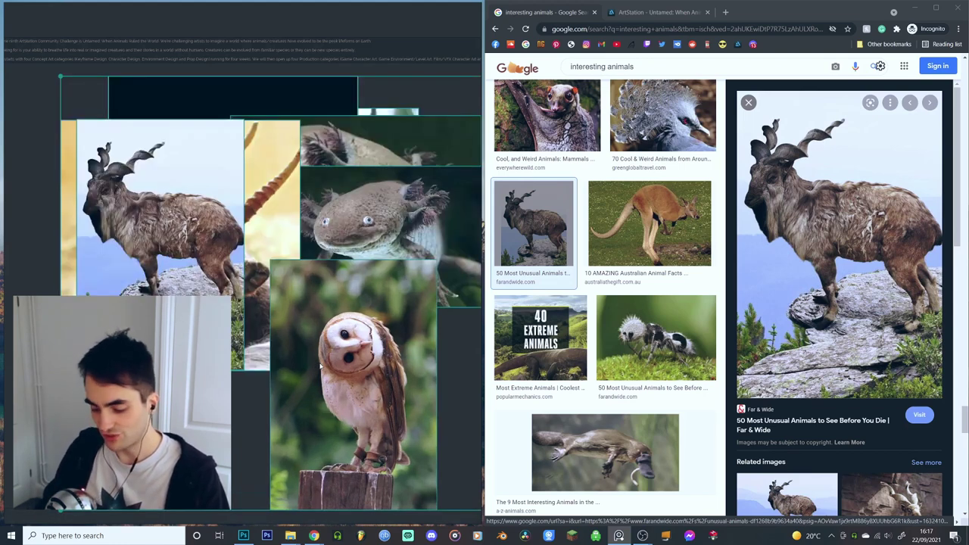
pyautogui.hotkey('ctrl', 'alt', 'Up')
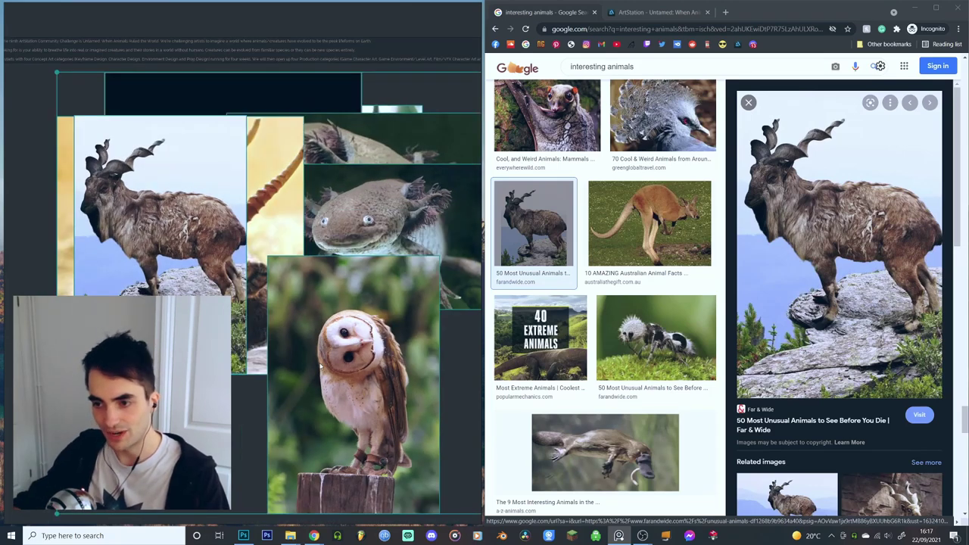
pyautogui.scroll(2, 320, 366)
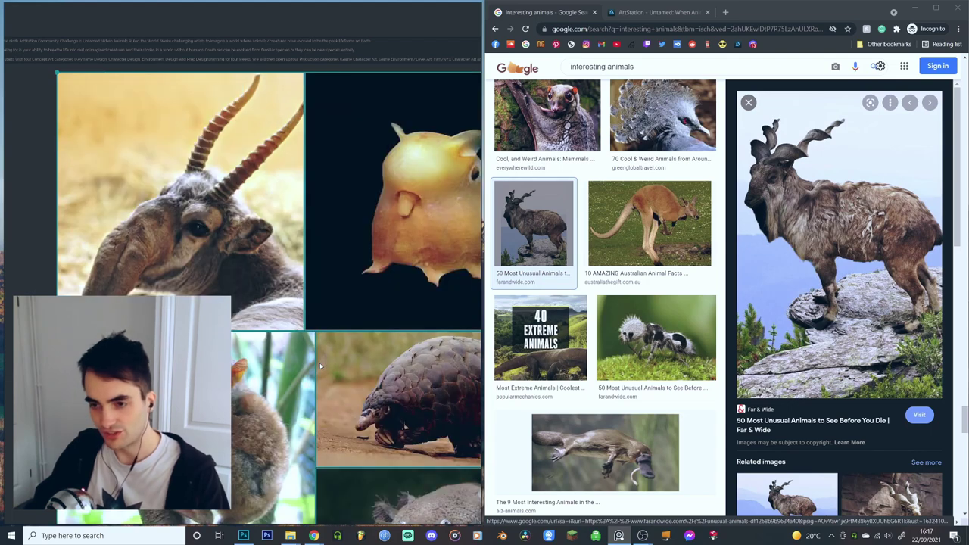
# - Scale down the packed image grid and position it directly beneath the Untamed title and challenge notes
pyautogui.moveTo(419, 294); pyautogui.dragTo(297, 295)
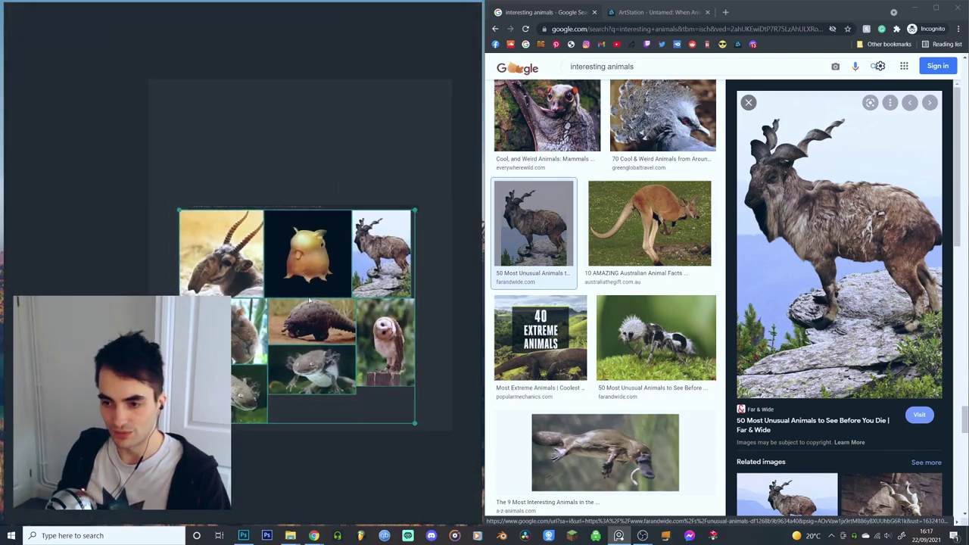
pyautogui.scroll(-4, 299, 303)
pyautogui.scroll(5, 288, 309)
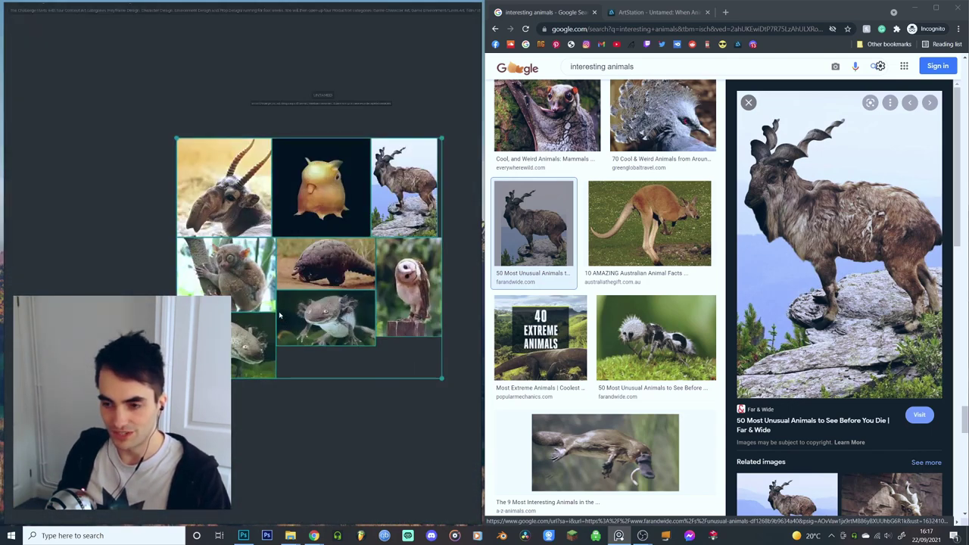
pyautogui.scroll(3, 285, 310)
pyautogui.scroll(-5, 249, 258)
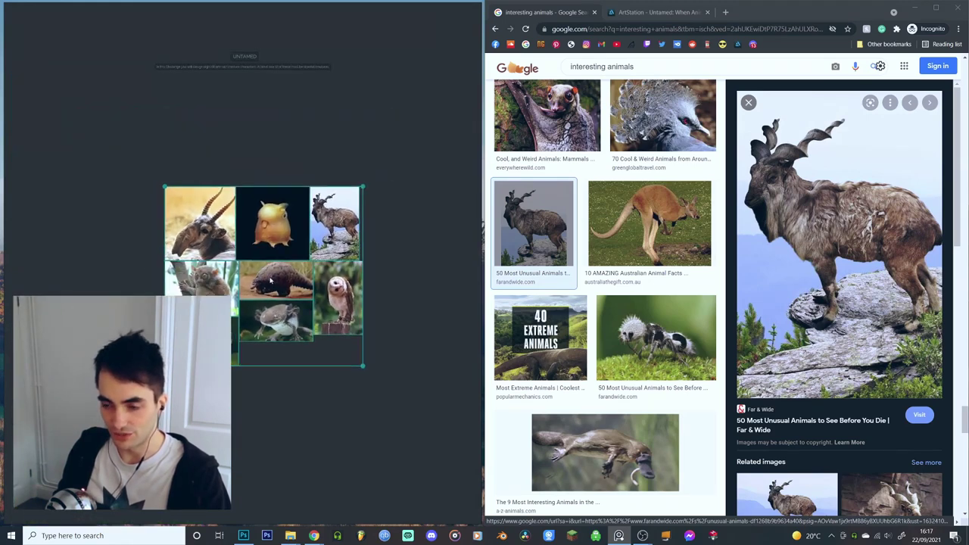
pyautogui.scroll(5, 250, 257)
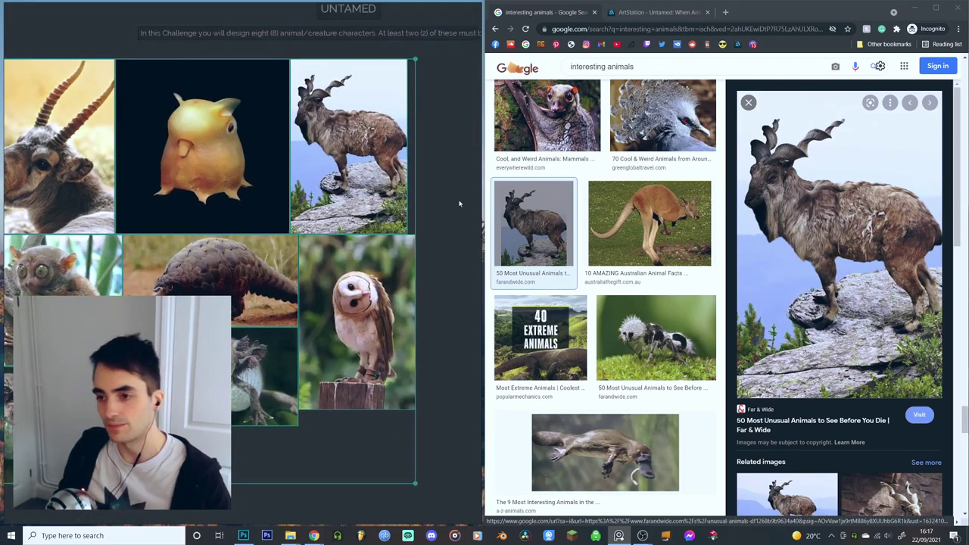
pyautogui.click(459, 203)
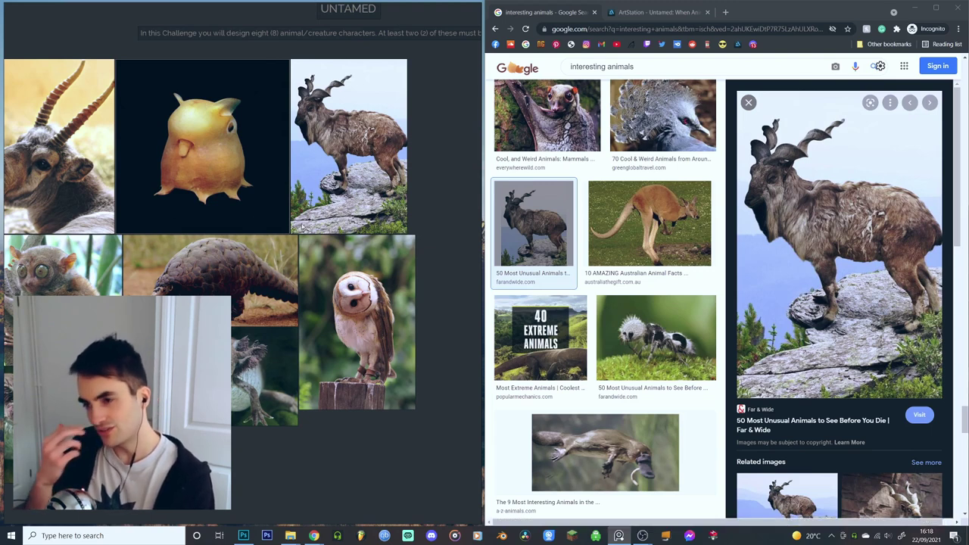
# - Copy the subtitle "When Animals Ruled the World" from the ArtStation briefing in Chrome and add it to the PureRef board as a note
pyautogui.moveTo(324, 129); pyautogui.dragTo(256, 195)
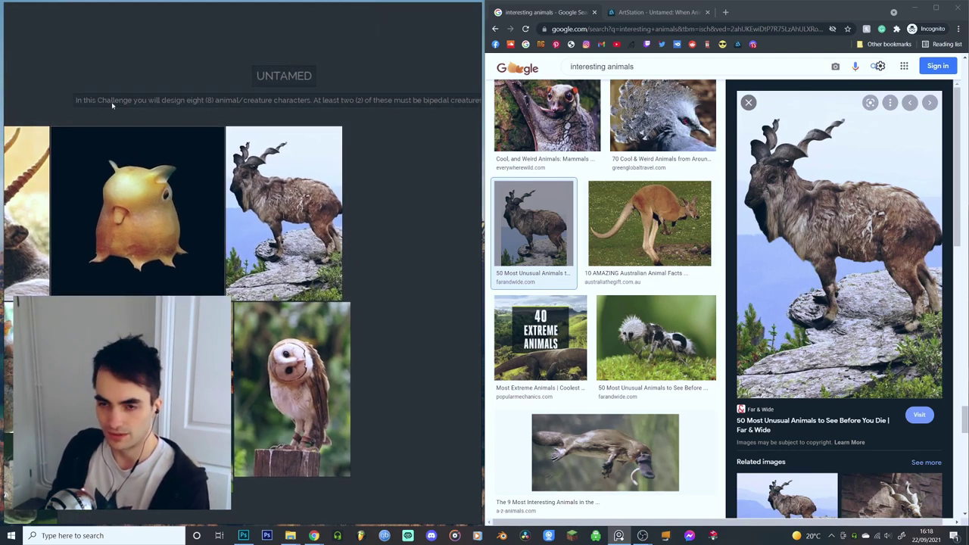
pyautogui.scroll(-1, 342, 384)
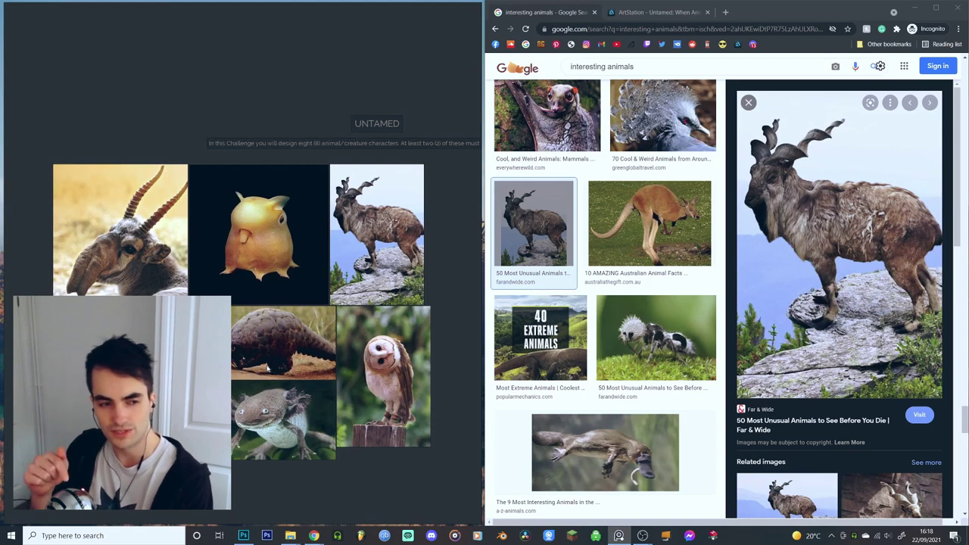
pyautogui.moveTo(394, 184); pyautogui.dragTo(303, 197)
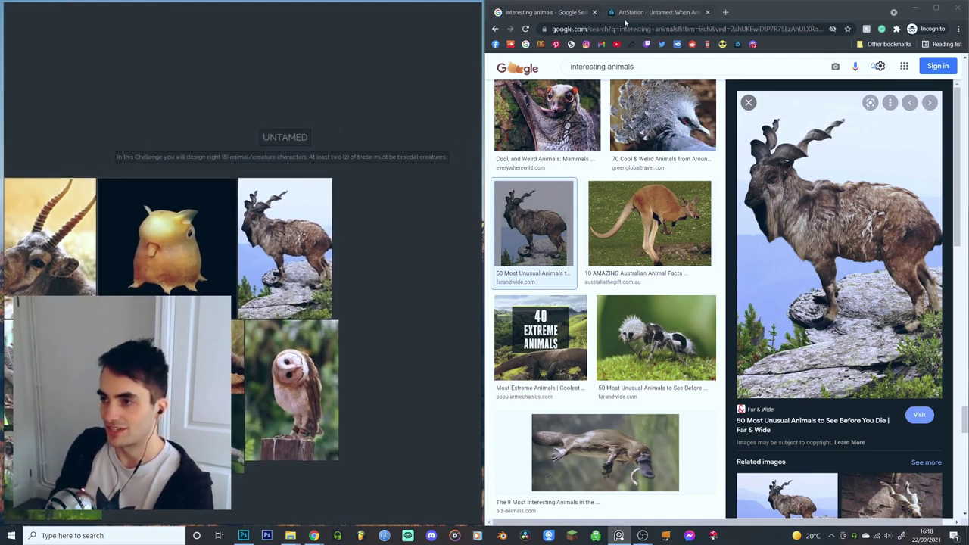
pyautogui.click(658, 13)
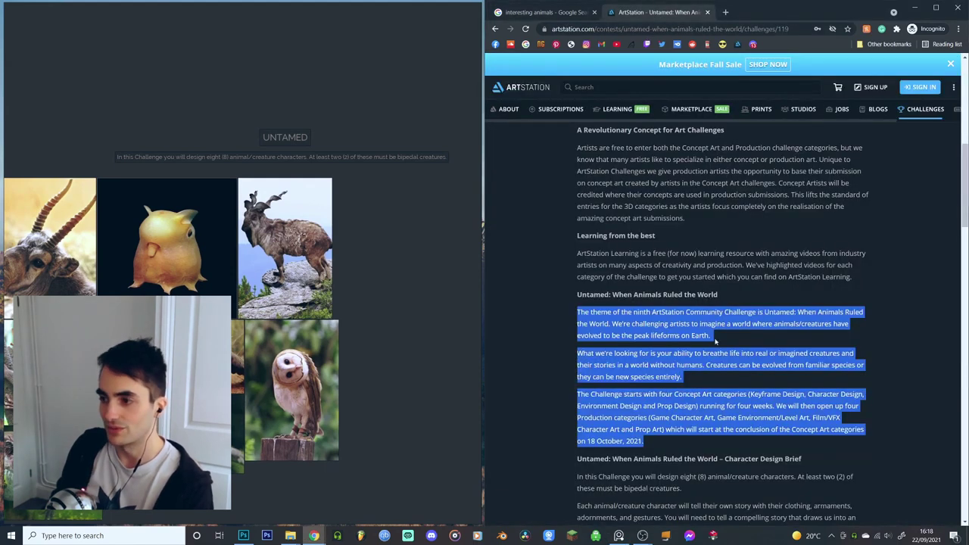
pyautogui.moveTo(613, 294); pyautogui.dragTo(718, 294)
pyautogui.click(319, 319)
pyautogui.hscroll(4, 318, 303)
pyautogui.write('When Animals Ruled the World')
# - Enlarge the "When Animals Ruled the World" note as a heading and place it in the empty area beside the image grid
pyautogui.moveTo(314, 271); pyautogui.dragTo(394, 219)
pyautogui.click(394, 218)
pyautogui.moveTo(352, 265); pyautogui.dragTo(419, 197)
pyautogui.moveTo(357, 251); pyautogui.dragTo(254, 280)
pyautogui.click(320, 255)
pyautogui.scroll(2, 318, 254)
pyautogui.scroll(3, 318, 254)
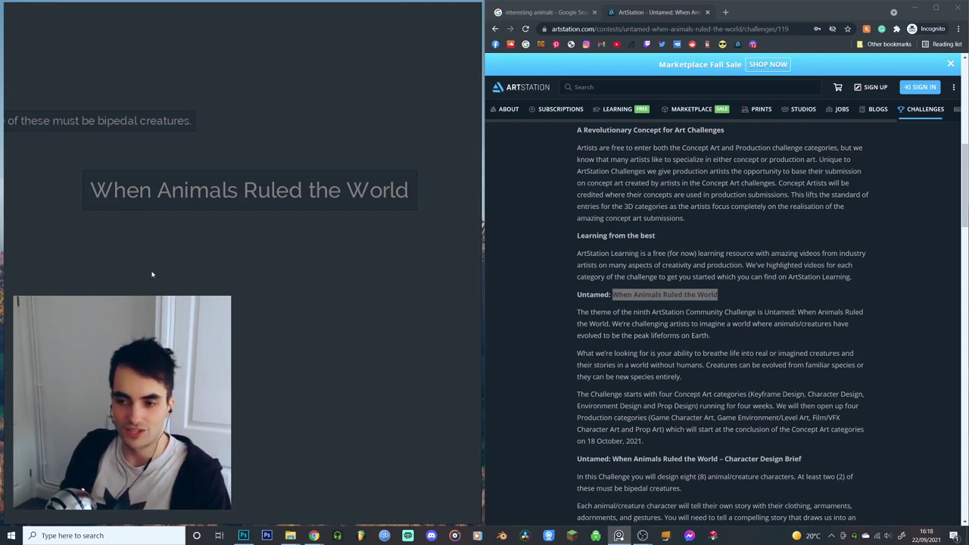
# - Add the notes "humans dissapeared" and "humans never evolved" side by side below the "When Animals Ruled the World" heading
pyautogui.hotkey('ctrl', 'n')
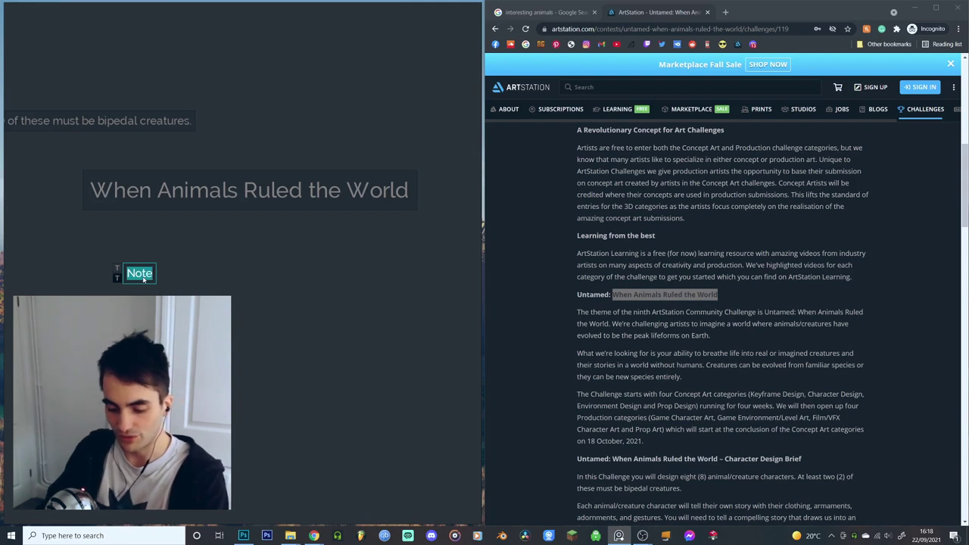
pyautogui.write('humans di')
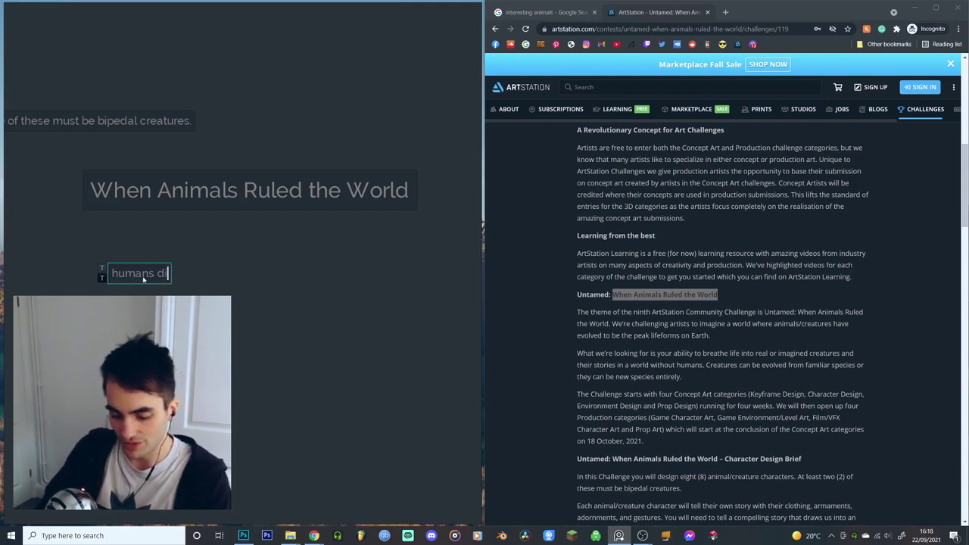
pyautogui.write('ssapeared')
pyautogui.doubleClick(386, 274)
pyautogui.write('humans never evolve')
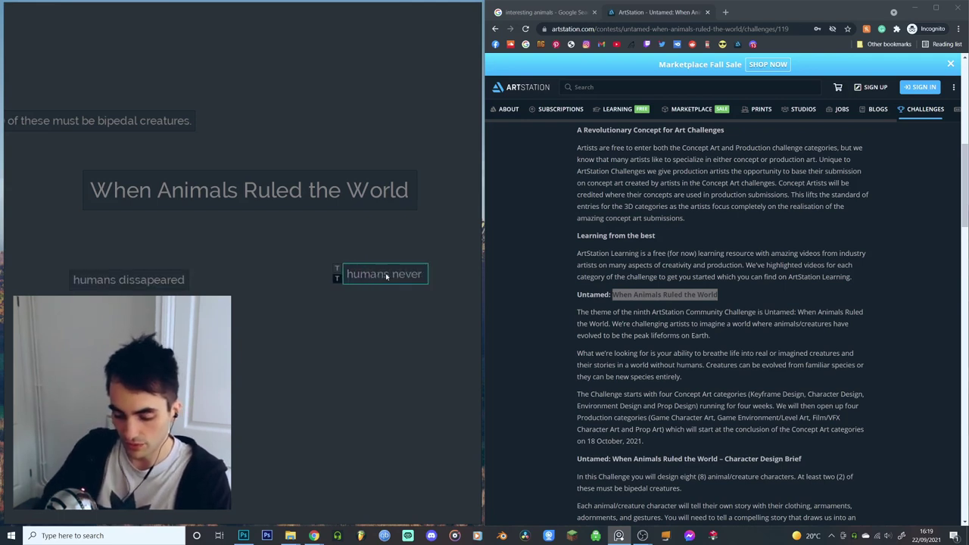
pyautogui.write('d')
pyautogui.moveTo(379, 281); pyautogui.dragTo(398, 290)
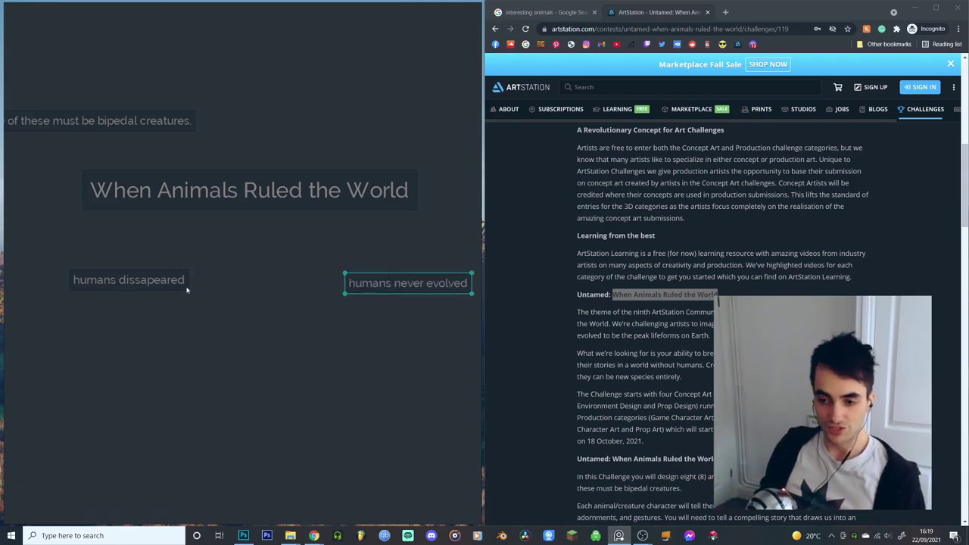
# - Add the note "animal outcompete them" and position it below "humans dissapeared"
pyautogui.click(128, 282)
pyautogui.click(195, 284)
pyautogui.write('anim')
pyautogui.write('al outcompete them')
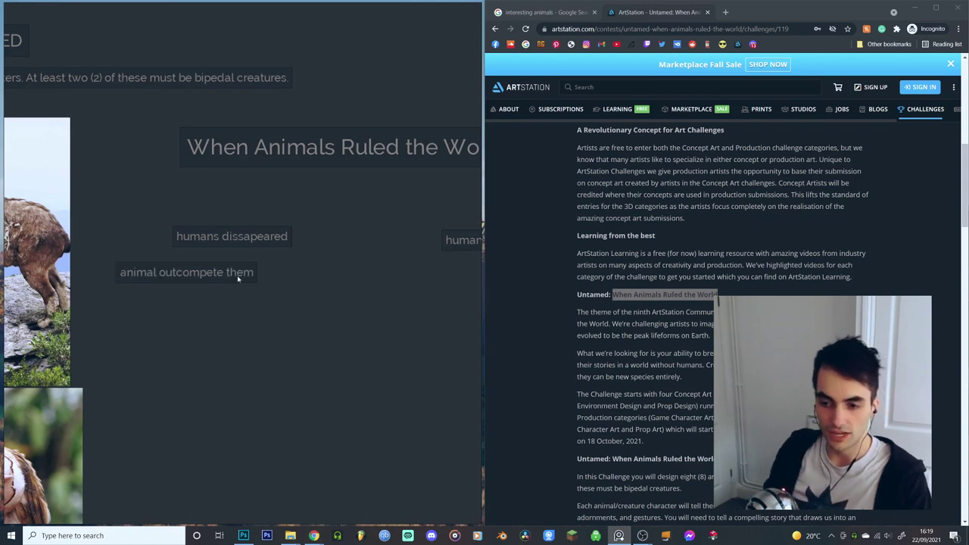
pyautogui.moveTo(239, 277); pyautogui.dragTo(260, 313)
# - Add the notes "more intelligent" and "animal overpowered humans" side by side below "animal outcompete them"
pyautogui.click(256, 322)
pyautogui.moveTo(256, 361); pyautogui.dragTo(259, 351)
pyautogui.click(162, 339)
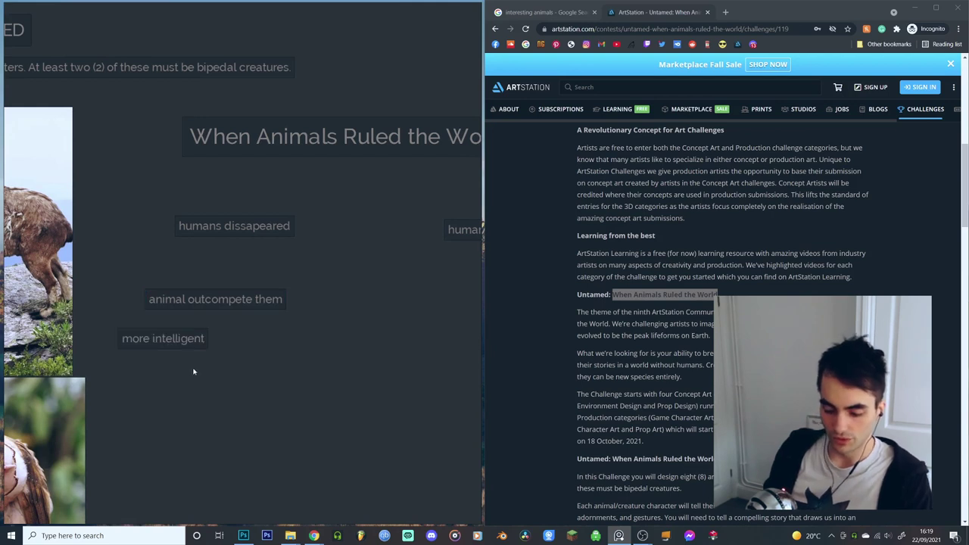
pyautogui.hotkey('ctrl', 'n')
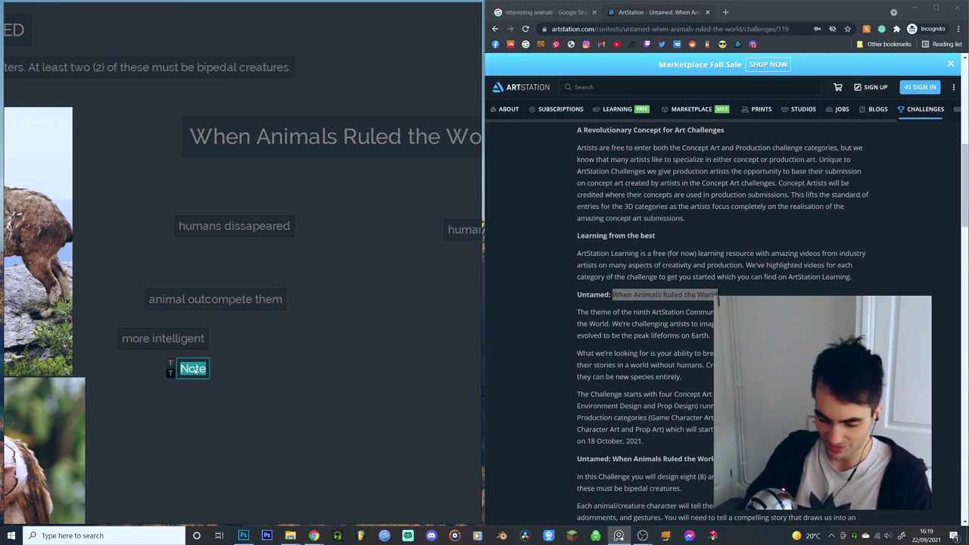
pyautogui.write('animal overpo')
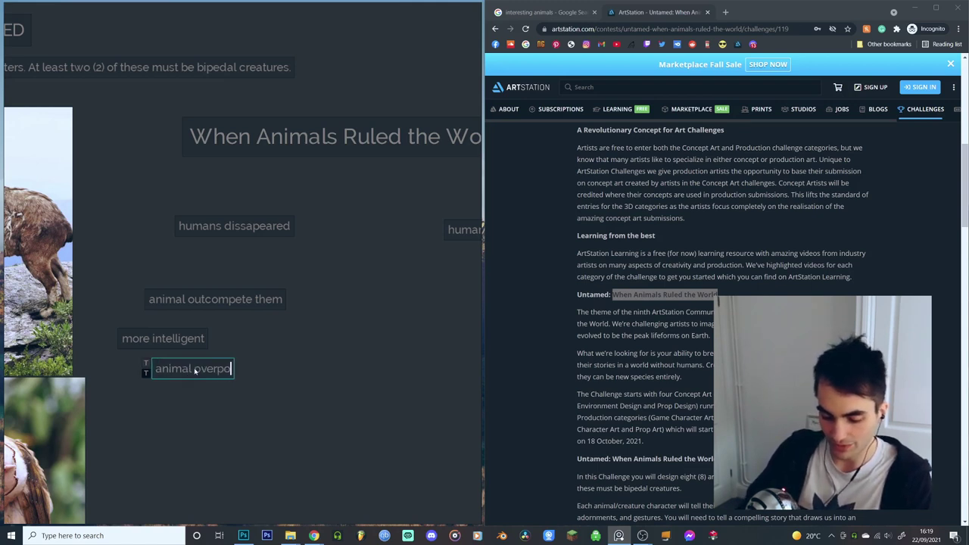
pyautogui.write('wered humans')
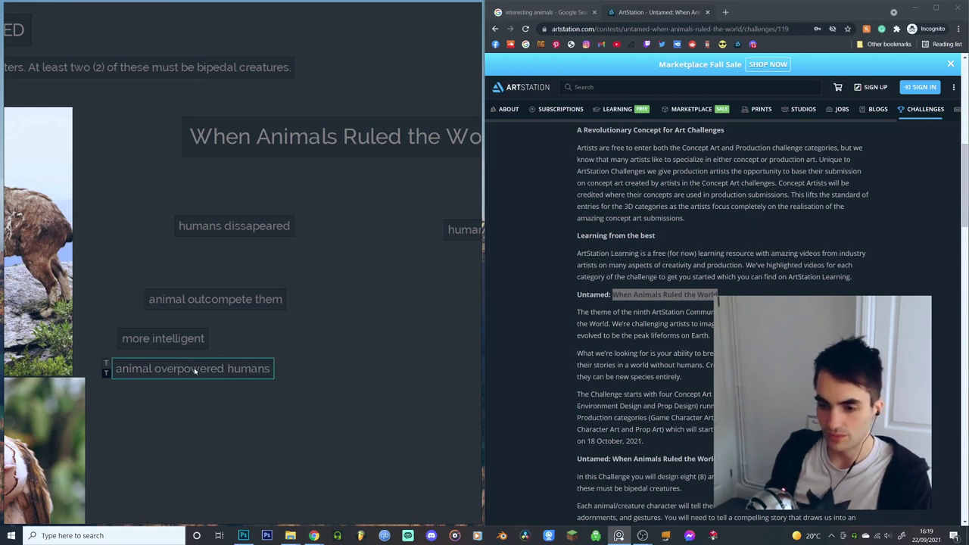
pyautogui.moveTo(210, 365); pyautogui.dragTo(340, 334)
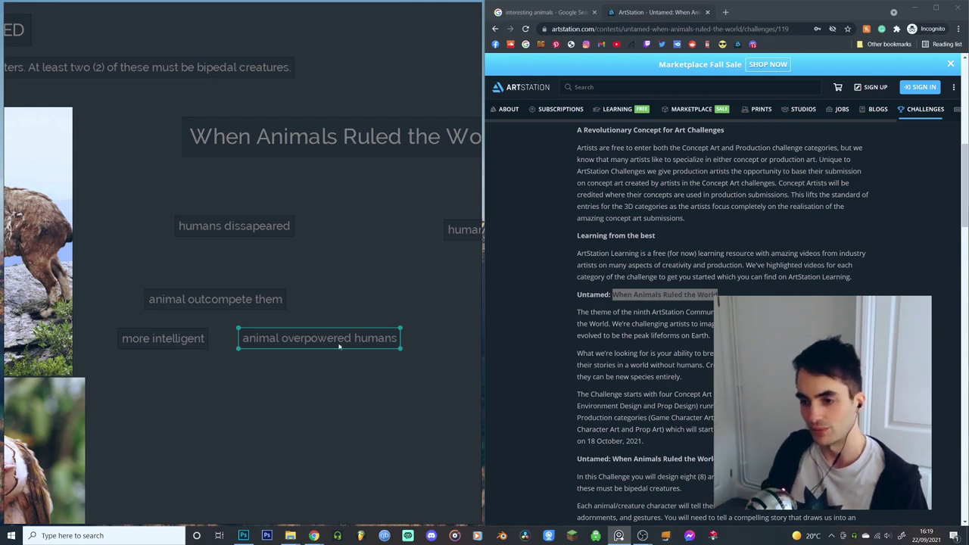
# - Add the notes "tools use" and "farming" side by side below "humans never evolved"
pyautogui.moveTo(350, 379); pyautogui.dragTo(175, 376)
pyautogui.moveTo(320, 229); pyautogui.dragTo(405, 223)
pyautogui.moveTo(351, 271); pyautogui.dragTo(255, 277)
pyautogui.click(299, 257)
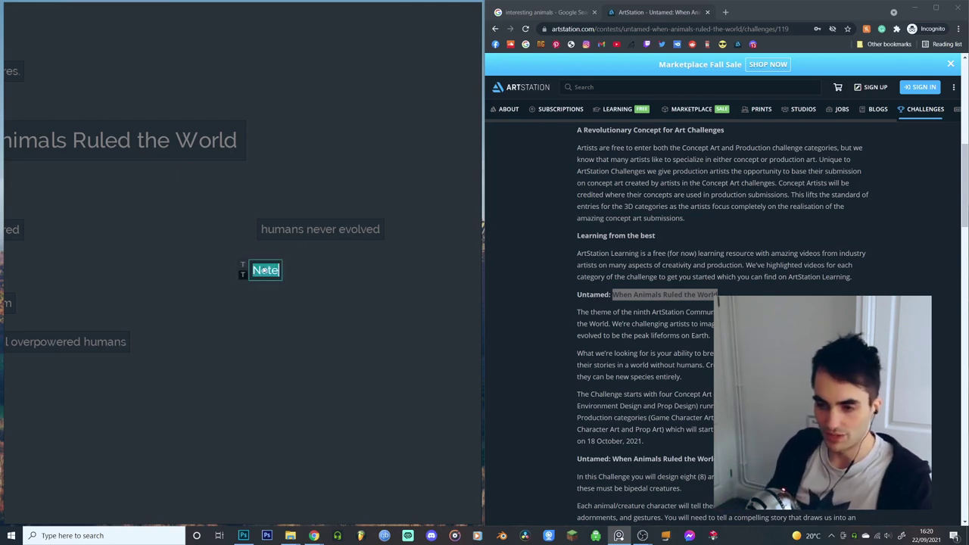
pyautogui.write('tools use')
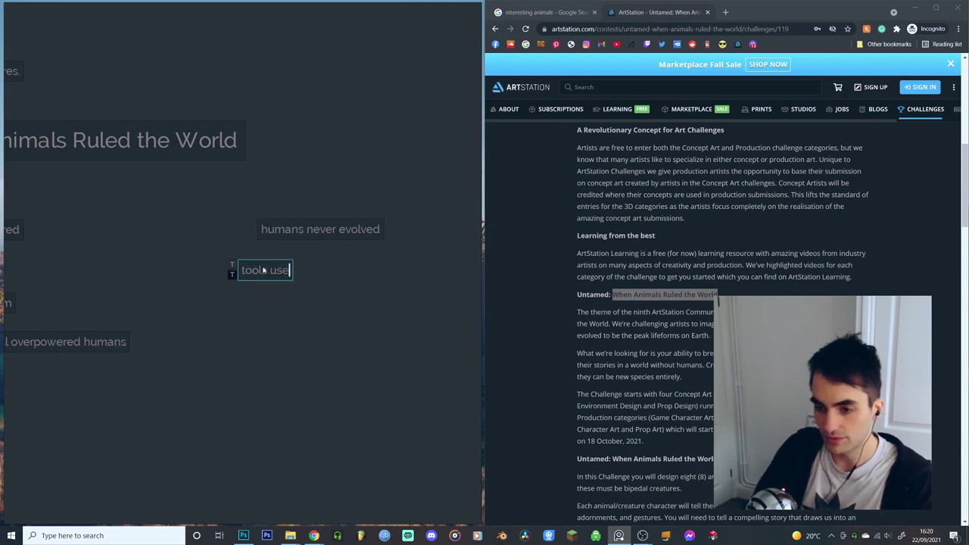
pyautogui.click(358, 309)
pyautogui.hotkey('ctrl', 'n')
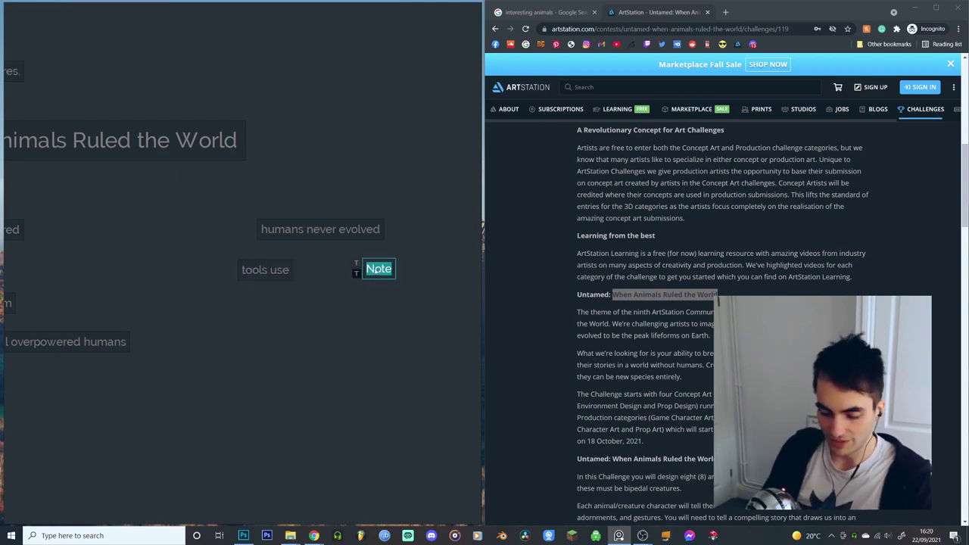
pyautogui.write('farm')
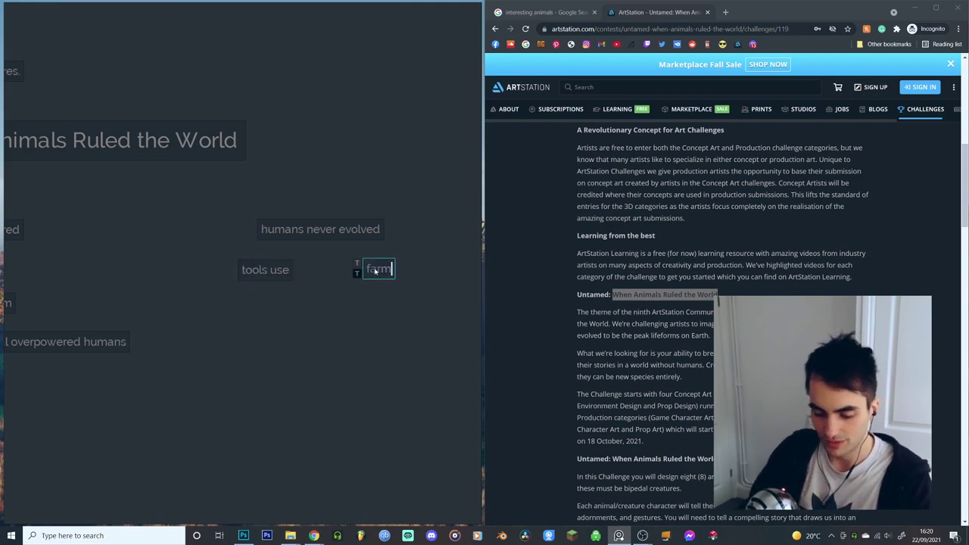
pyautogui.write('ing')
pyautogui.press('Escape')
pyautogui.click(387, 274)
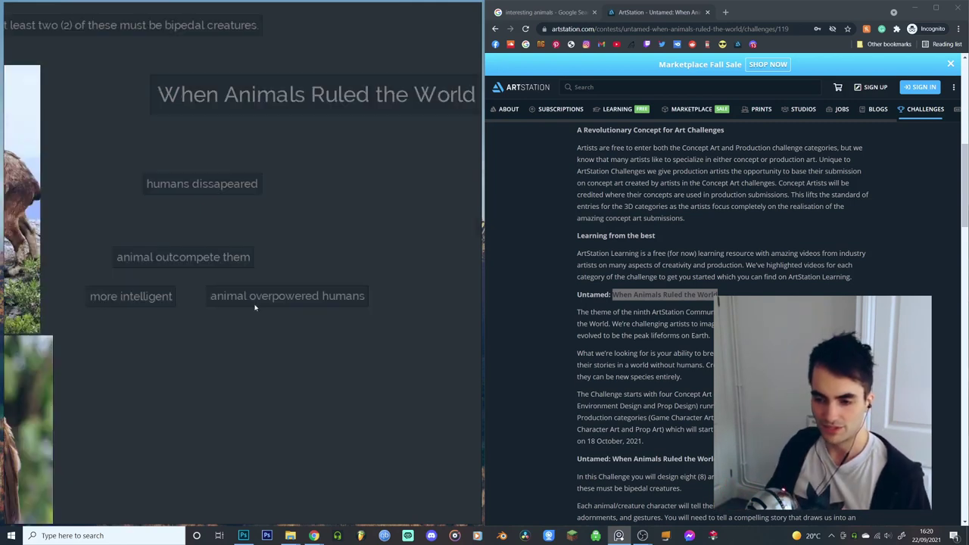
# - Nudge "animal overpowered humans" aside and add the notes "monsterous" and "organised uprising" below it
pyautogui.click(254, 303)
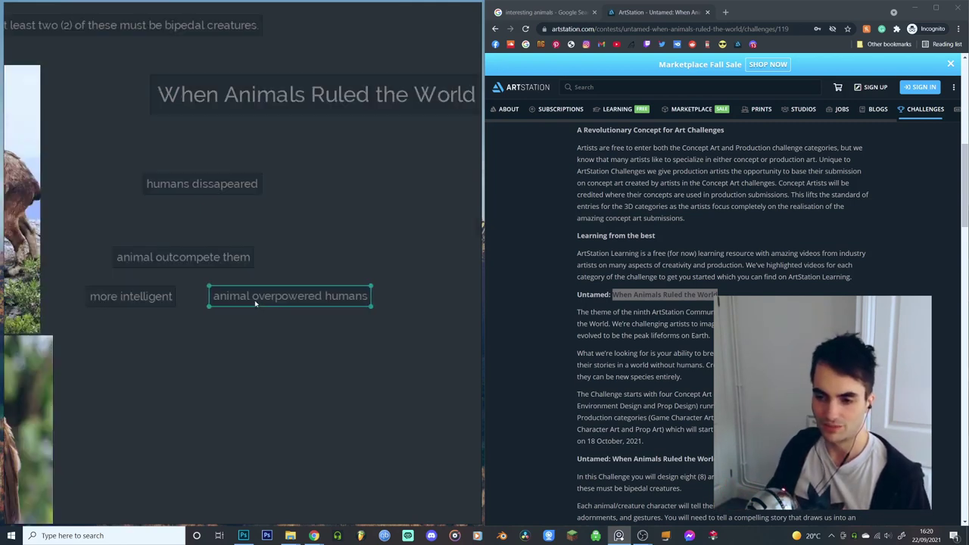
pyautogui.click(253, 328)
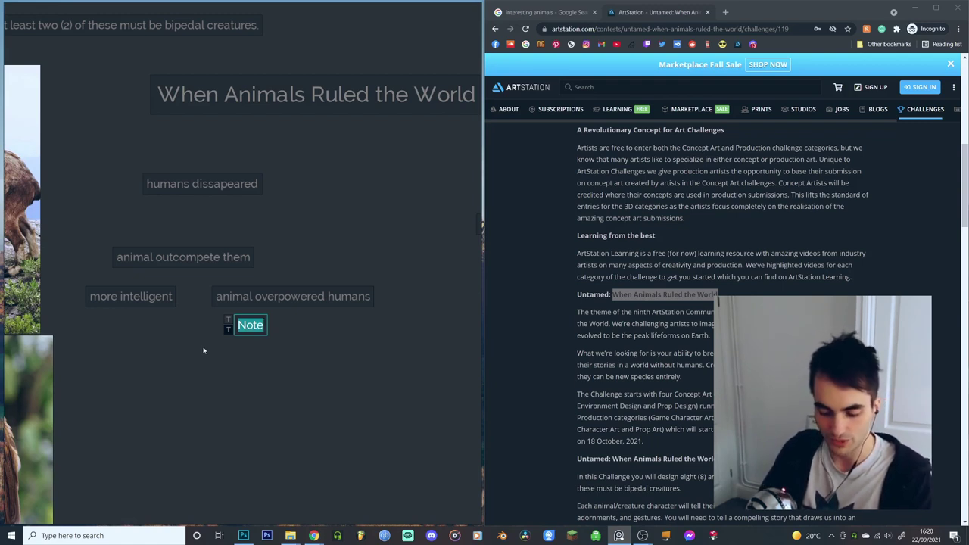
pyautogui.write('monsterous')
pyautogui.press('Return')
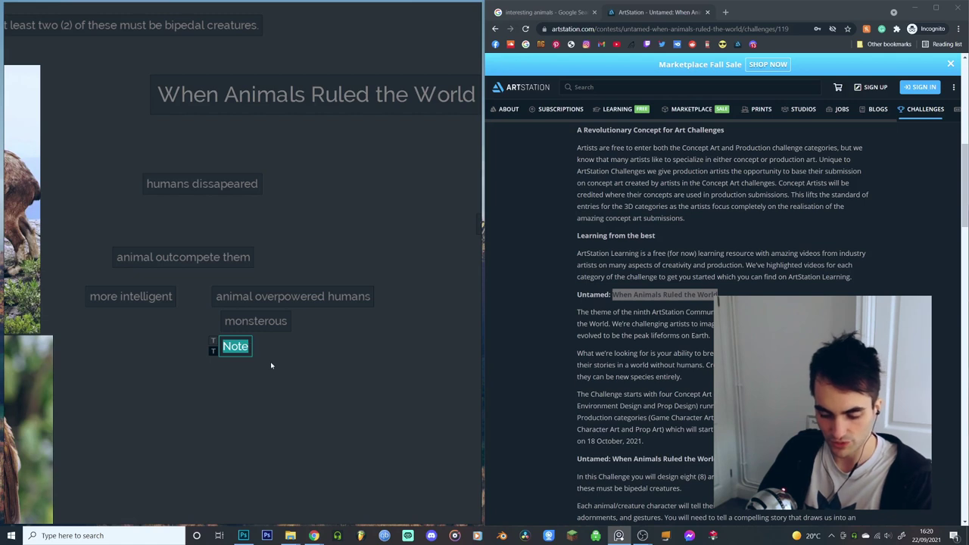
pyautogui.write('organ')
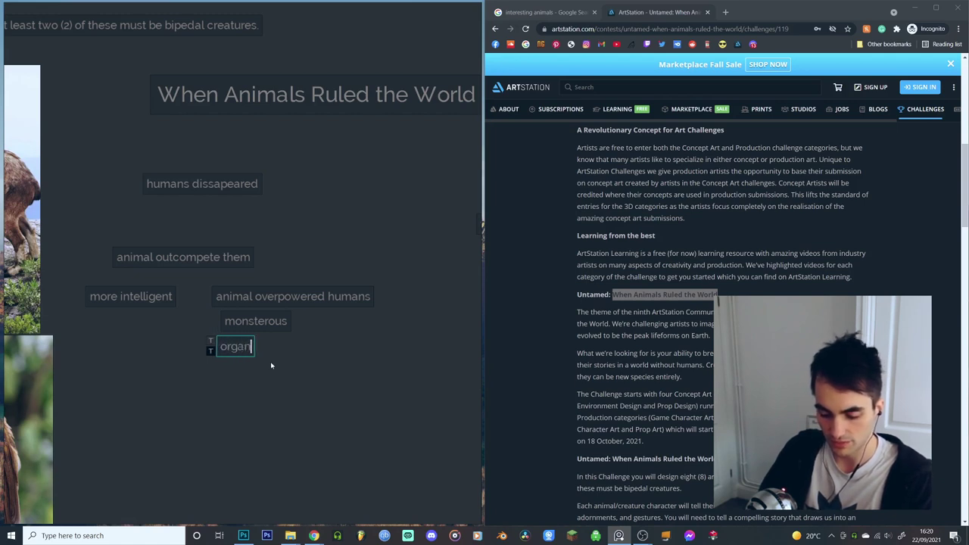
pyautogui.write('ised uprising')
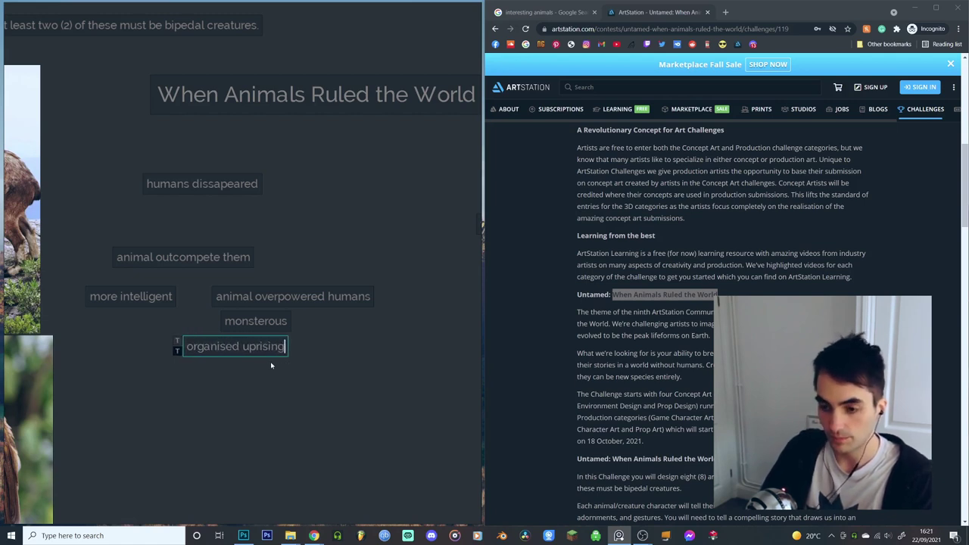
pyautogui.press('Escape')
# - Move "animal overpowered humans" and its two sub-notes farther away from "more intelligent", lining up both headings
pyautogui.moveTo(329, 406); pyautogui.dragTo(266, 300)
pyautogui.moveTo(268, 297); pyautogui.dragTo(335, 302)
pyautogui.moveTo(154, 300); pyautogui.dragTo(149, 304)
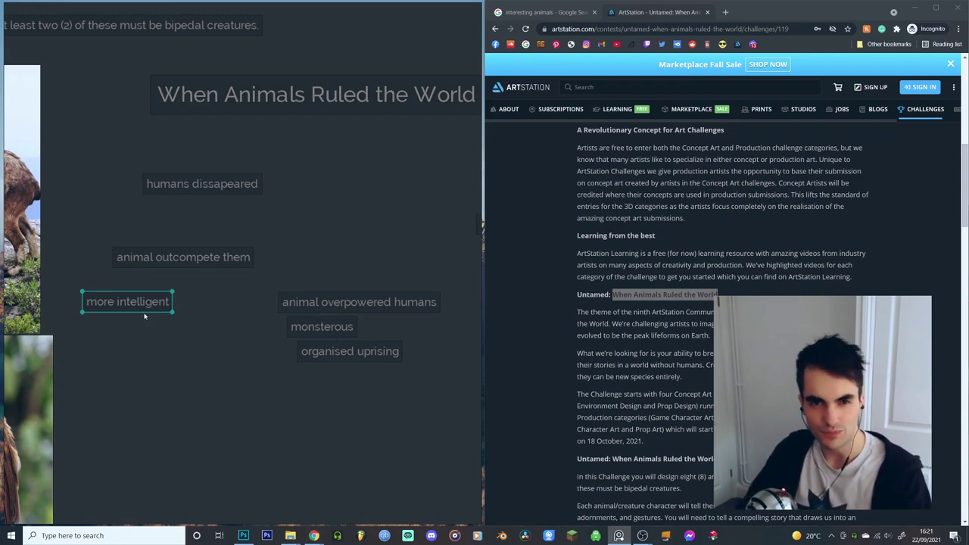
# - Add the note "out-evolved" and align it directly below "more intelligent"
pyautogui.click(103, 329)
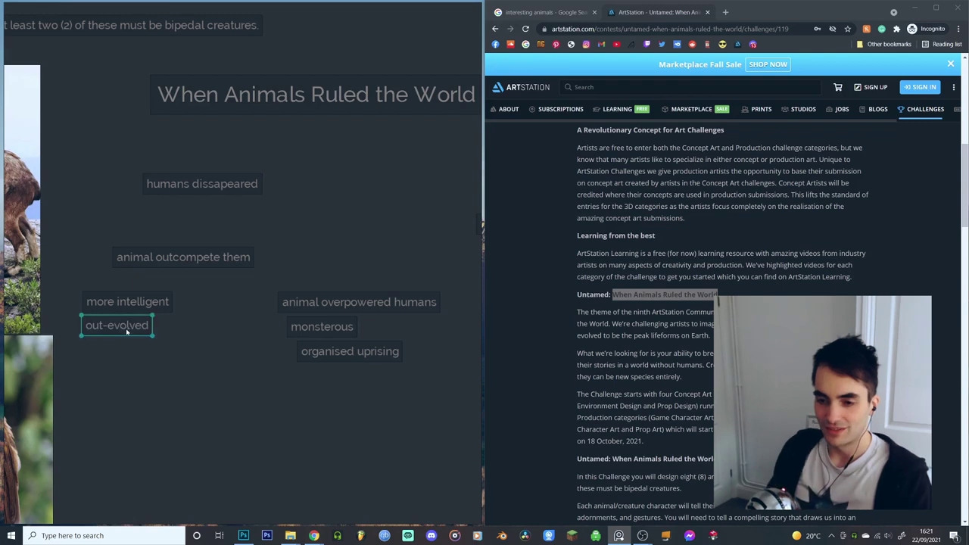
pyautogui.moveTo(127, 331); pyautogui.dragTo(129, 334)
pyautogui.click(177, 345)
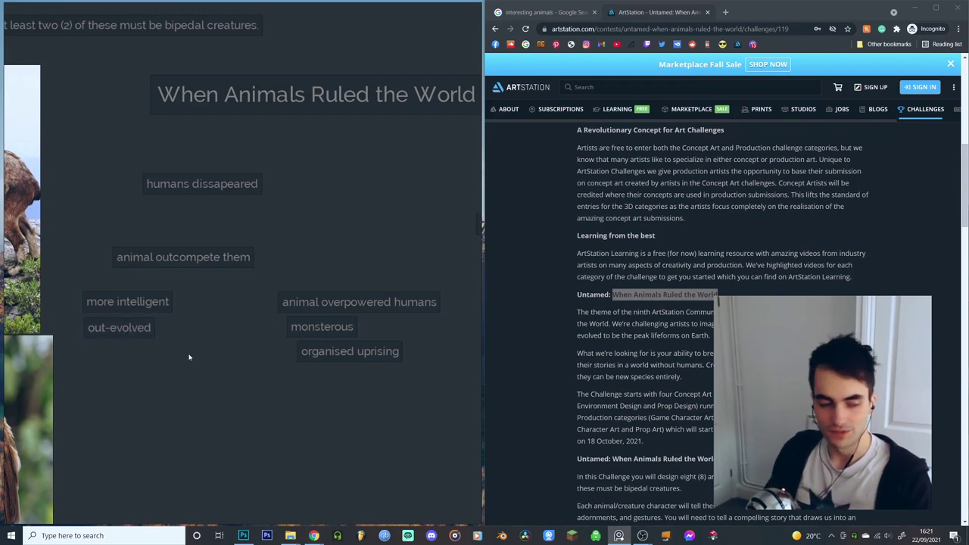
# - Add the note "humans as pets" and align it directly below "out-evolved"
pyautogui.moveTo(240, 380); pyautogui.dragTo(168, 376)
pyautogui.hscroll(-1, 51, 352)
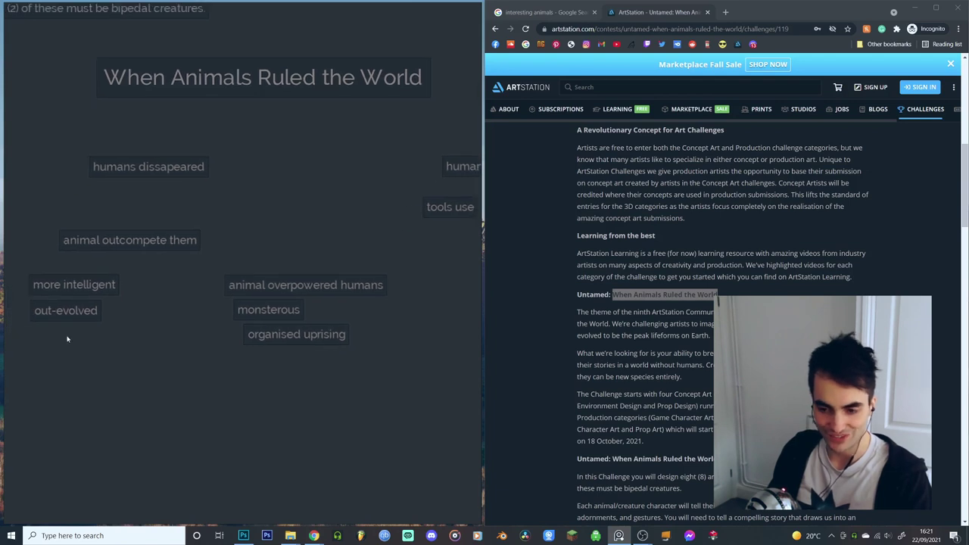
pyautogui.doubleClick(70, 337)
pyautogui.write('humans ')
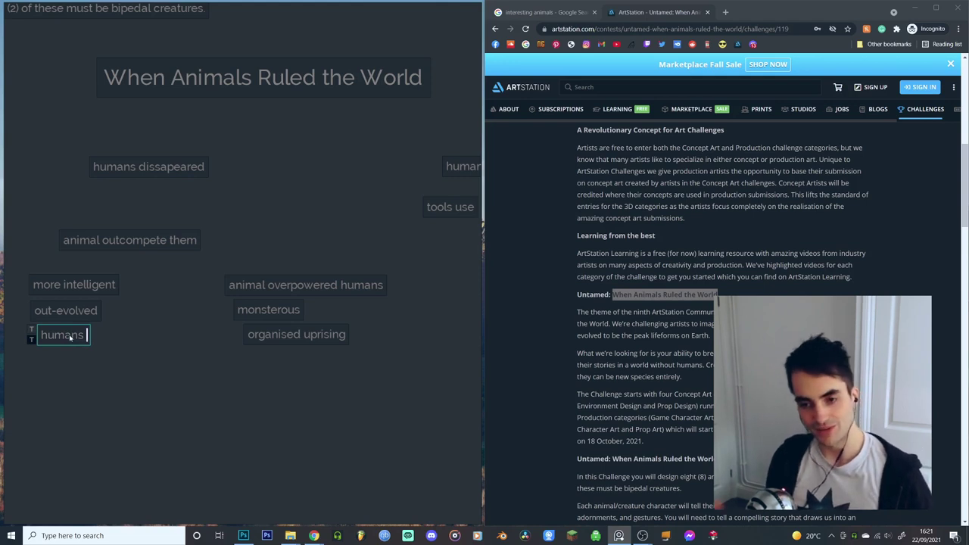
pyautogui.write('as pets')
pyautogui.click(65, 372)
pyautogui.click(79, 344)
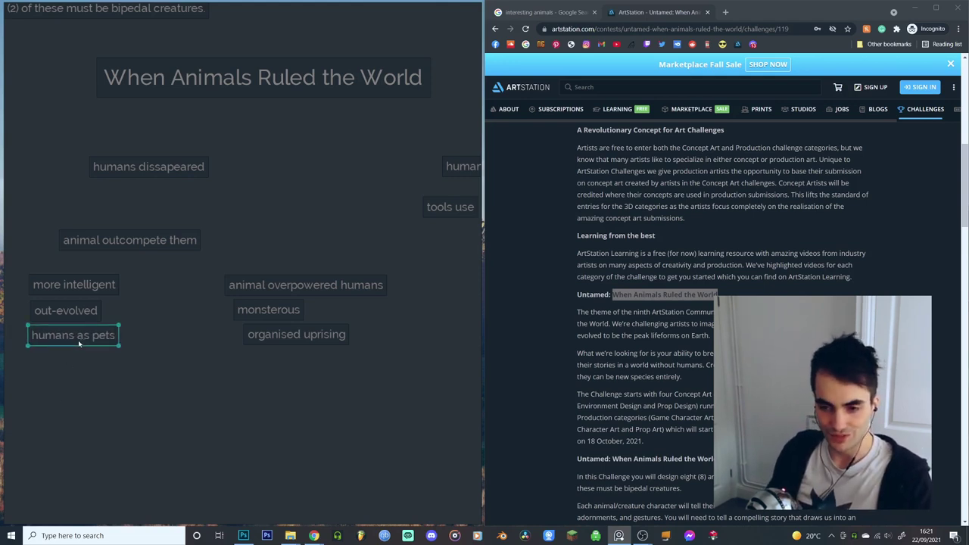
pyautogui.moveTo(79, 344); pyautogui.dragTo(83, 345)
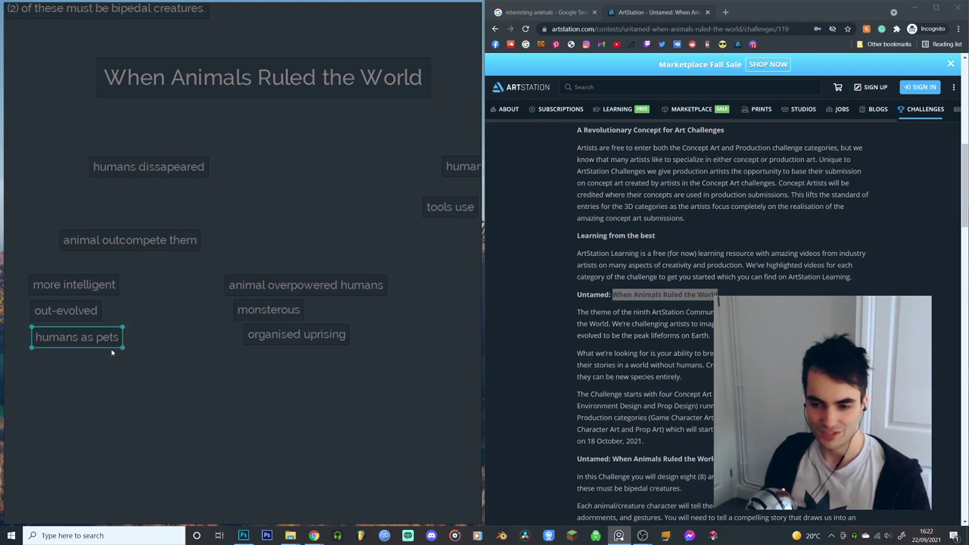
pyautogui.click(140, 365)
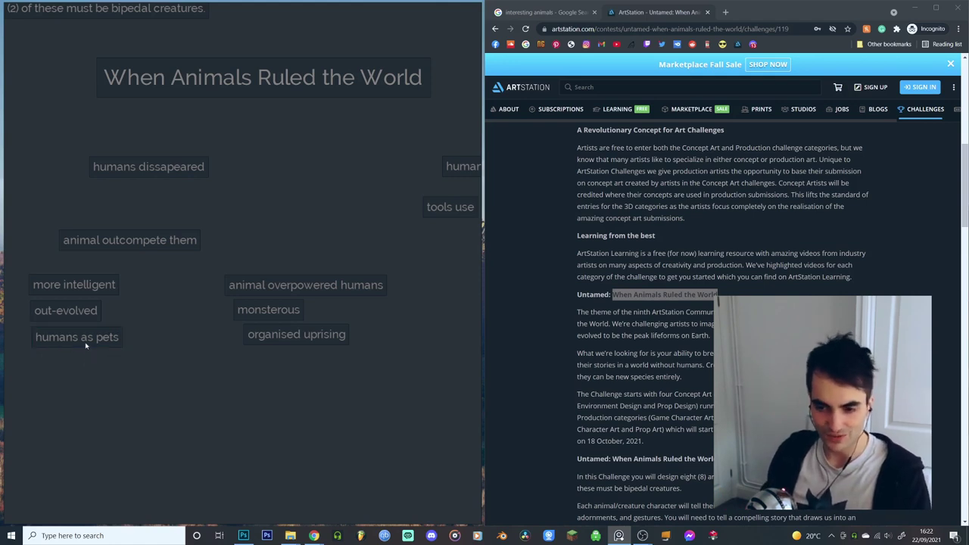
pyautogui.click(82, 340)
pyautogui.click(142, 378)
# - Move the "animal overpowered humans" group of three notes closer to the "more intelligent" column
pyautogui.moveTo(268, 197); pyautogui.dragTo(244, 217)
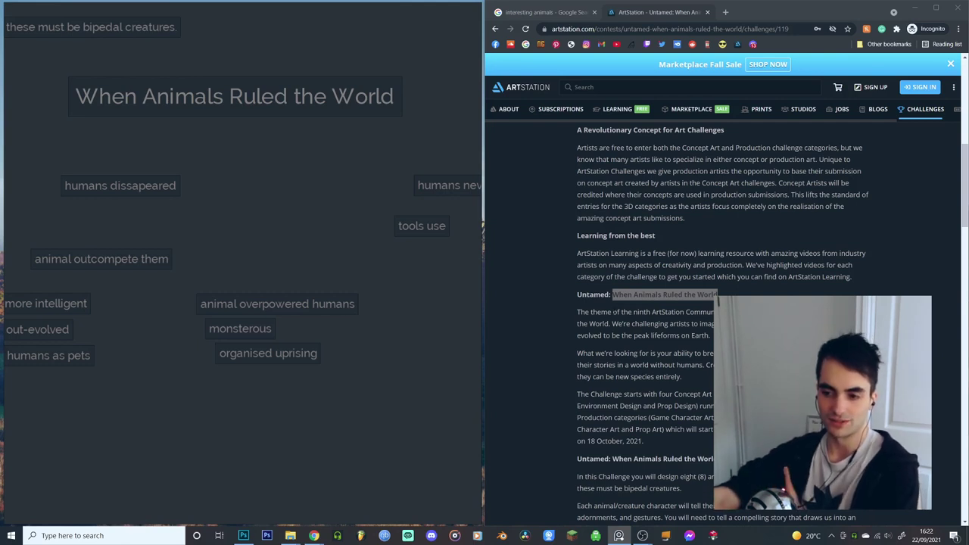
pyautogui.moveTo(318, 404); pyautogui.dragTo(181, 311)
pyautogui.scroll(-3, 258, 303)
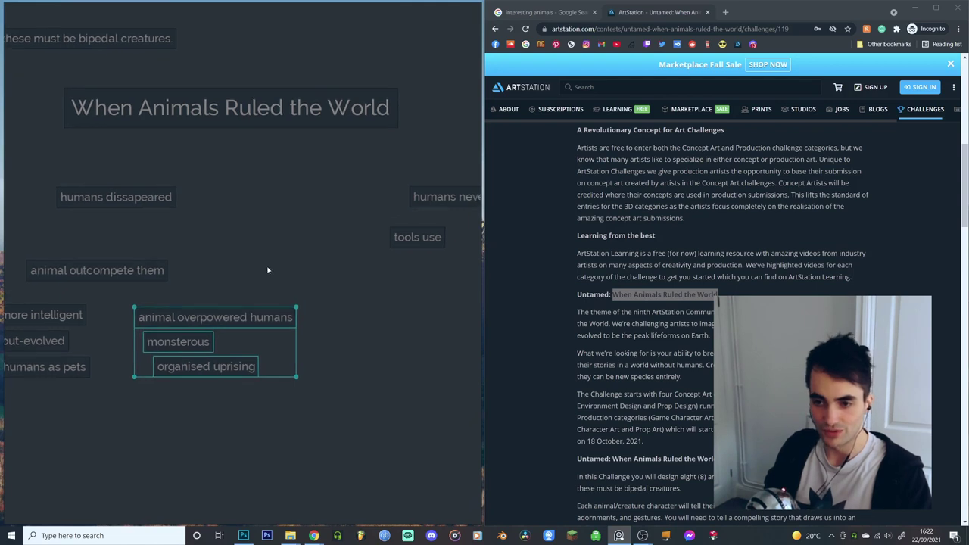
# - Move the "humans never evolved" and "humans dissapeared" groups down to leave space below the "When Animals Ruled the World" heading
pyautogui.moveTo(335, 257); pyautogui.dragTo(389, 256)
pyautogui.moveTo(432, 310); pyautogui.dragTo(328, 221)
pyautogui.moveTo(370, 231); pyautogui.dragTo(379, 359)
pyautogui.moveTo(265, 364); pyautogui.dragTo(53, 216)
pyautogui.moveTo(137, 230); pyautogui.dragTo(189, 365)
# - Add the note "Story/worldbuilding" as a subheading and center it just above the story idea groups
pyautogui.hotkey('ctrl', 'n')
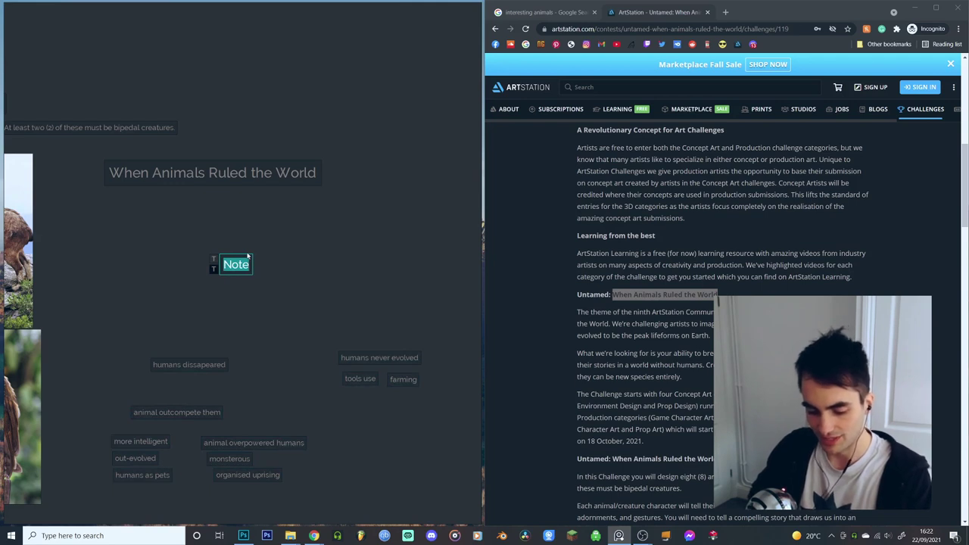
pyautogui.write('Story')
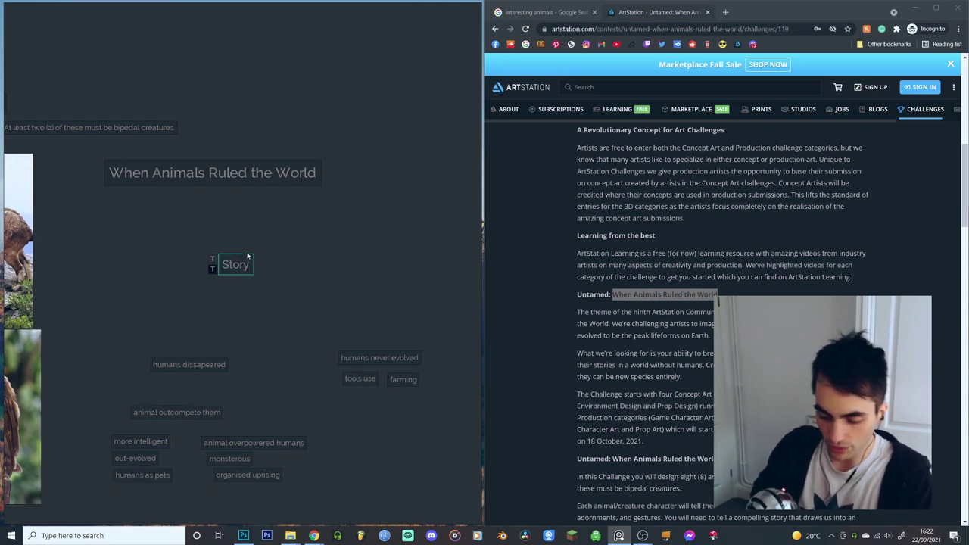
pyautogui.write('/worldbuildi')
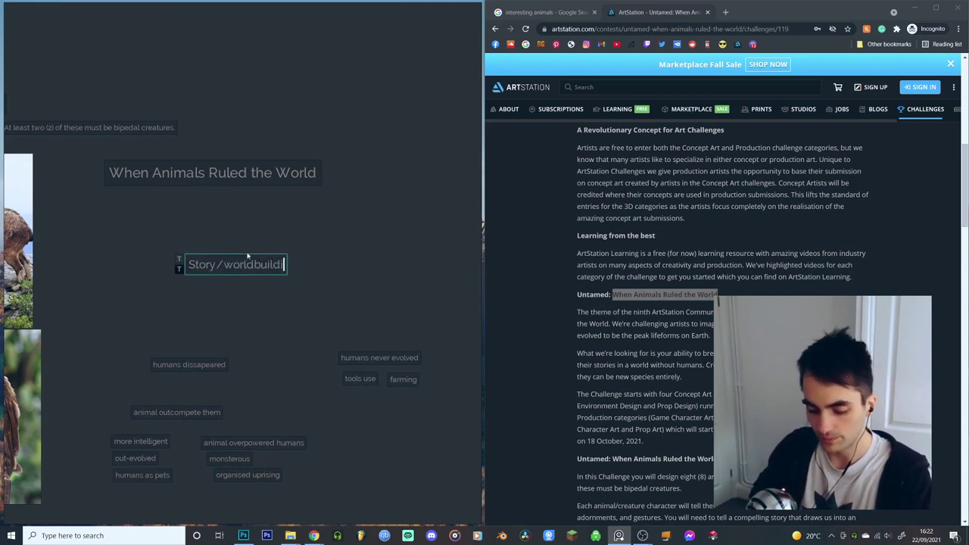
pyautogui.write('ng')
pyautogui.moveTo(247, 259); pyautogui.dragTo(277, 300)
pyautogui.moveTo(110, 294); pyautogui.dragTo(416, 502)
pyautogui.click(321, 416)
# - Add a "Mood/vibe" note to the right of the "When Animals Ruled the World" heading, level with it
pyautogui.moveTo(383, 237); pyautogui.dragTo(226, 227)
pyautogui.doubleClick(275, 159)
pyautogui.write('Mood/vibe')
pyautogui.click(288, 192)
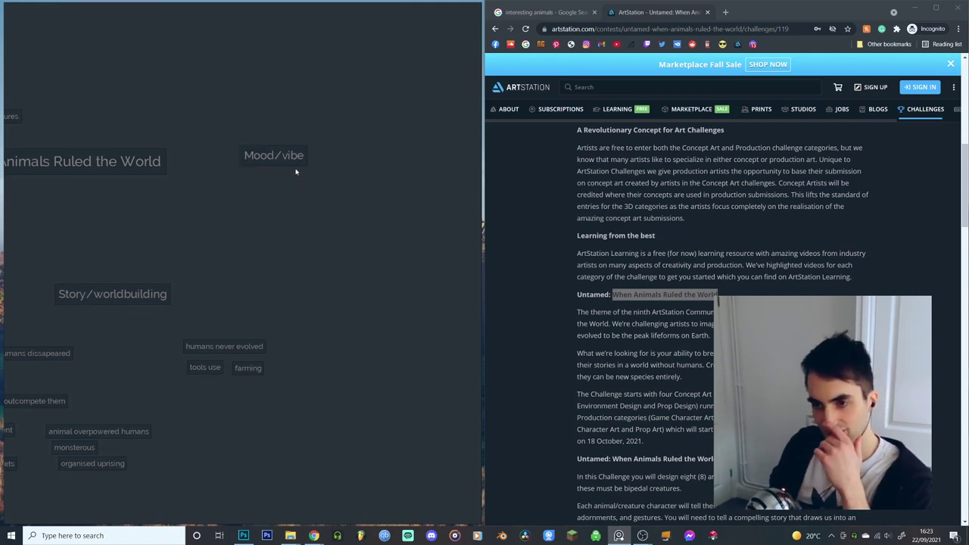
pyautogui.moveTo(285, 156); pyautogui.dragTo(295, 162)
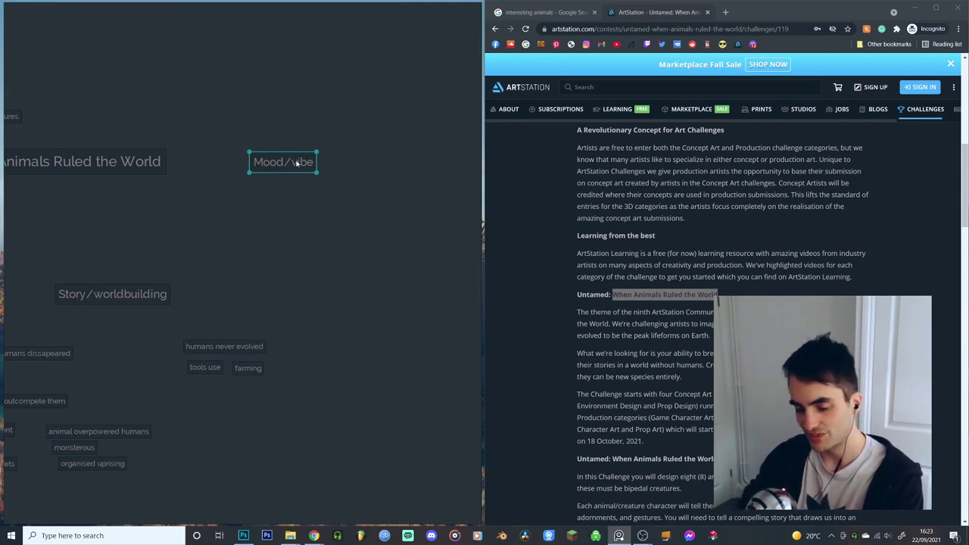
pyautogui.doubleClick(380, 163)
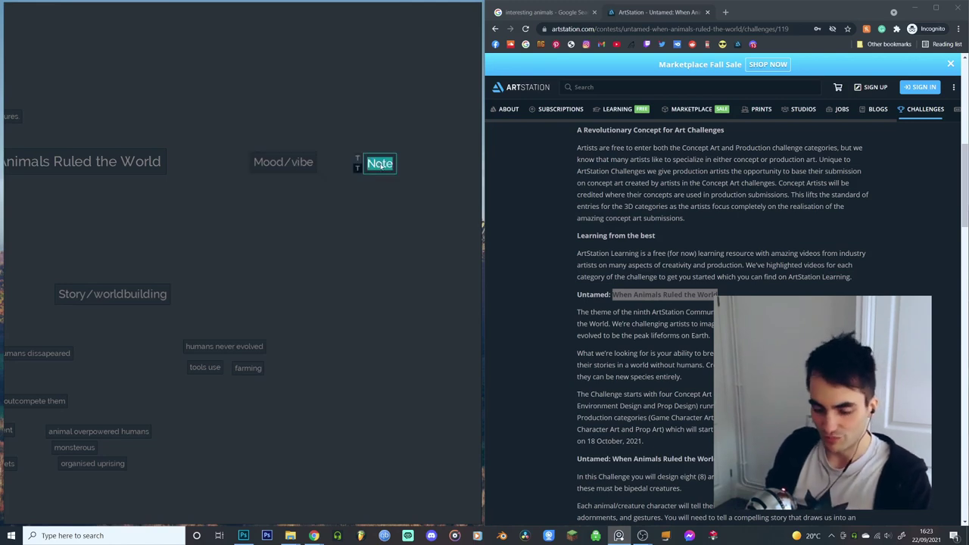
pyautogui.scroll(3, 389, 181)
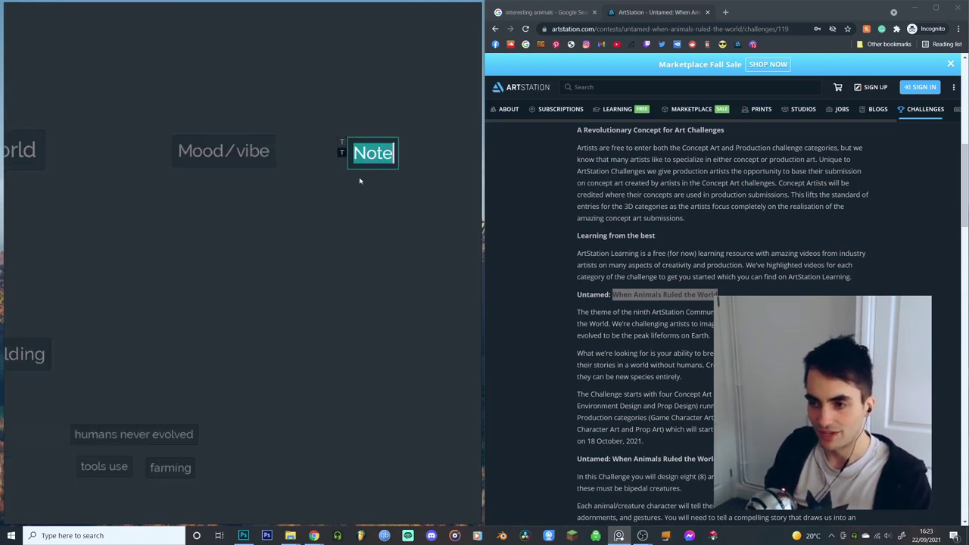
pyautogui.click(356, 184)
pyautogui.hotkey('ctrl', 'z')
# - Add the notes "Wild", "organic", "nature" and "untamed" stacked in a column to the right of "Mood/vibe"
pyautogui.hotkey('ctrl', 'n')
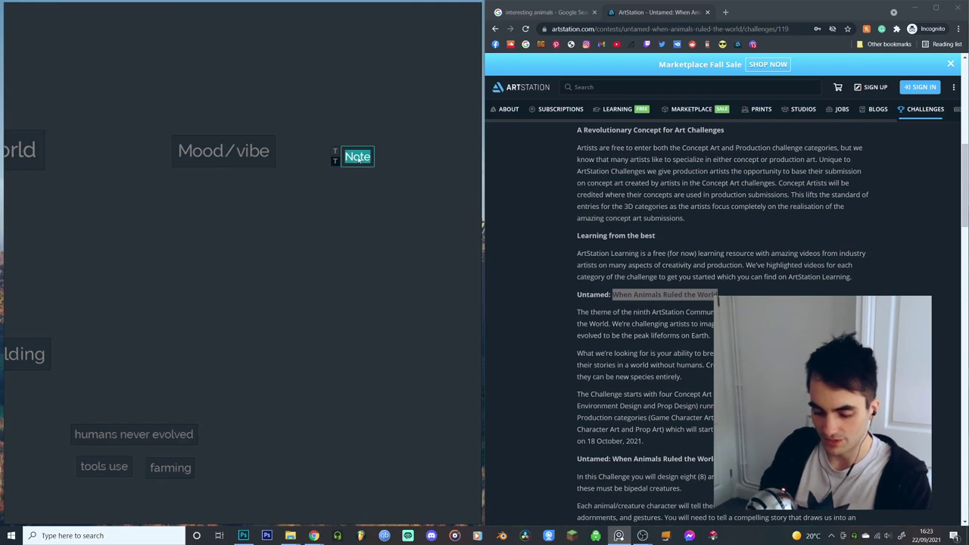
pyautogui.write('Wild')
pyautogui.doubleClick(338, 182)
pyautogui.write('organic')
pyautogui.doubleClick(331, 236)
pyautogui.write('nature')
pyautogui.doubleClick(310, 265)
pyautogui.write('untamed')
pyautogui.moveTo(325, 266); pyautogui.dragTo(368, 232)
pyautogui.moveTo(345, 236); pyautogui.dragTo(368, 235)
pyautogui.click(381, 210)
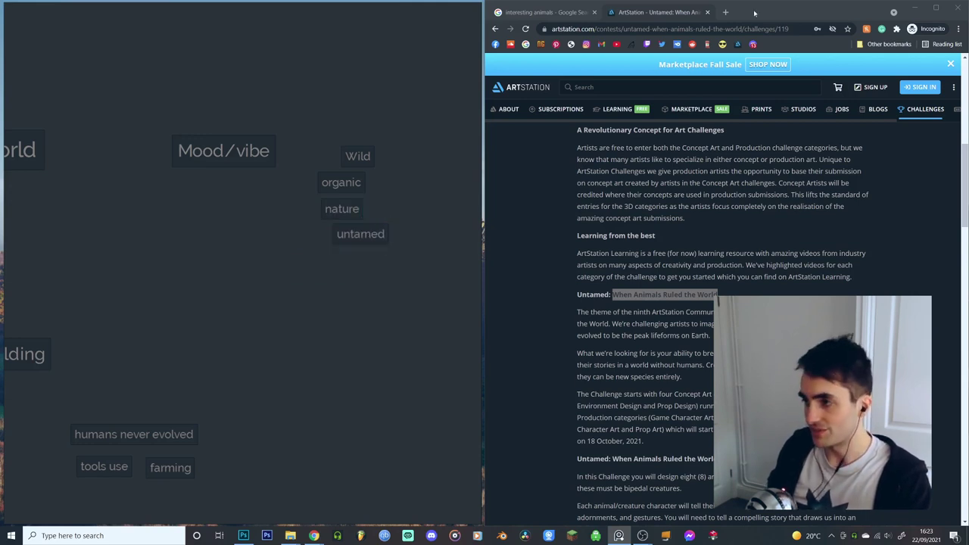
# - Switch to Google in the browser, search for "wild synonym" and show the general web results instead of images
pyautogui.click(554, 10)
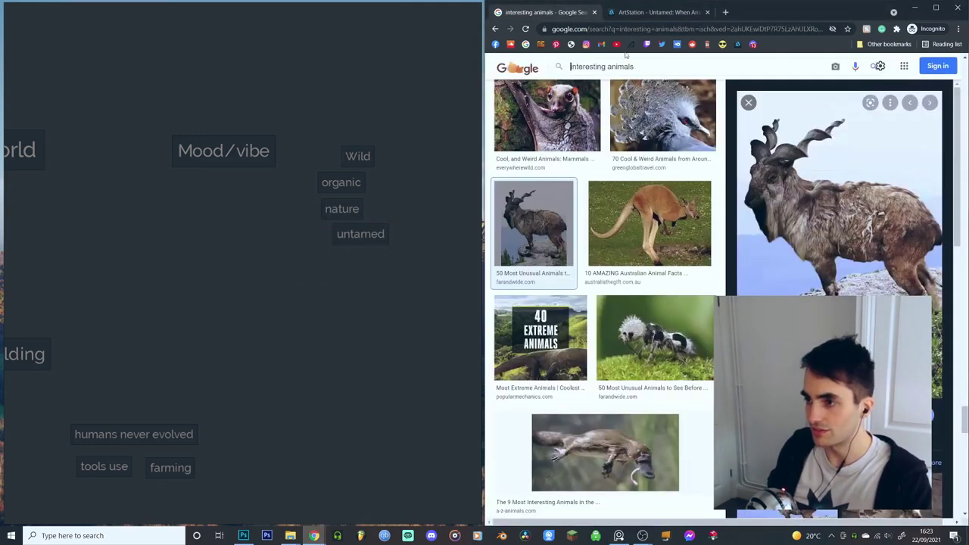
pyautogui.moveTo(632, 66); pyautogui.dragTo(485, 83)
pyautogui.write('wil')
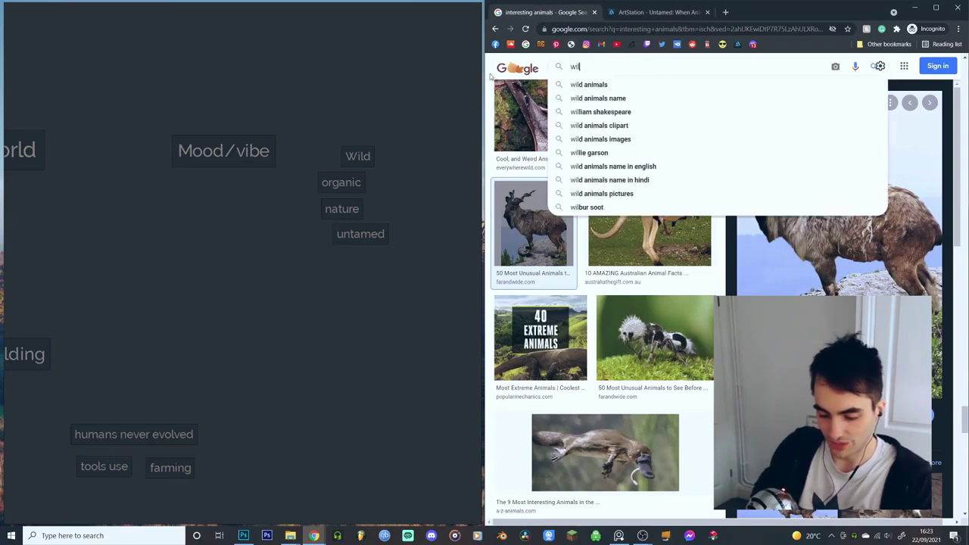
pyautogui.write('d synonymd')
pyautogui.press('Return')
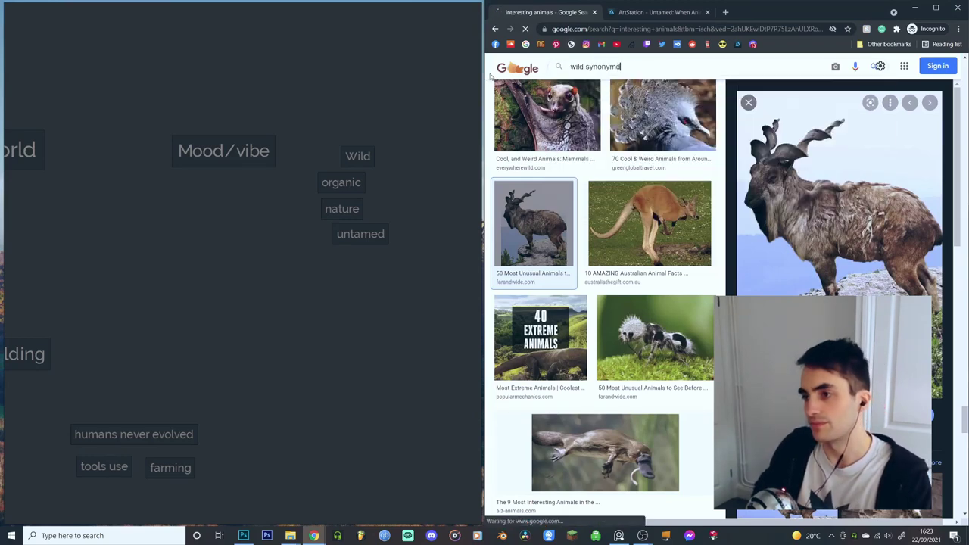
pyautogui.click(642, 79)
pyautogui.press('BackSpace')
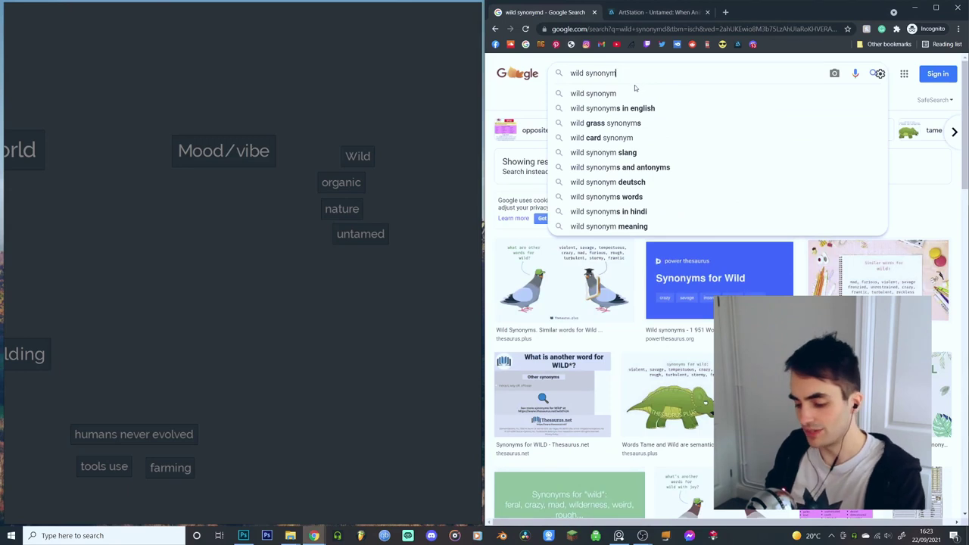
pyautogui.click(637, 89)
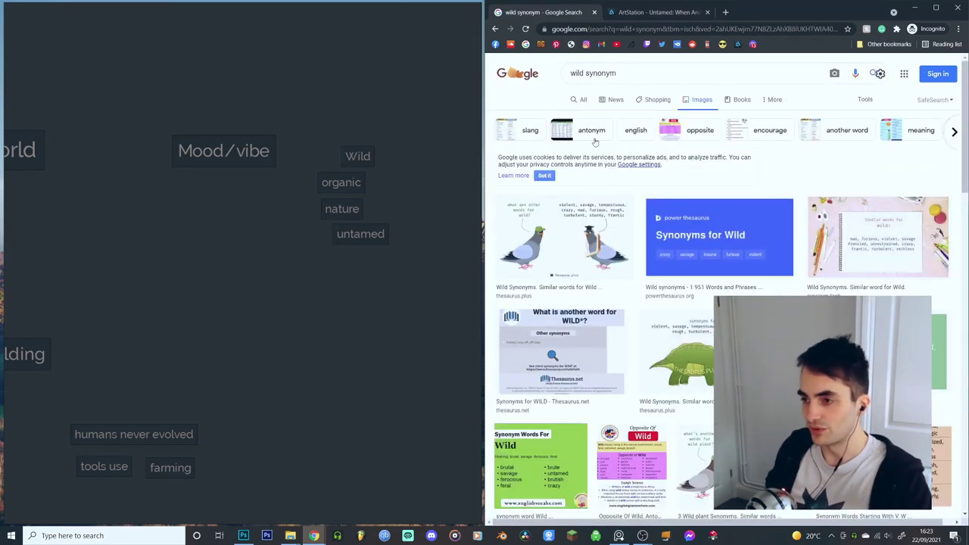
pyautogui.click(581, 100)
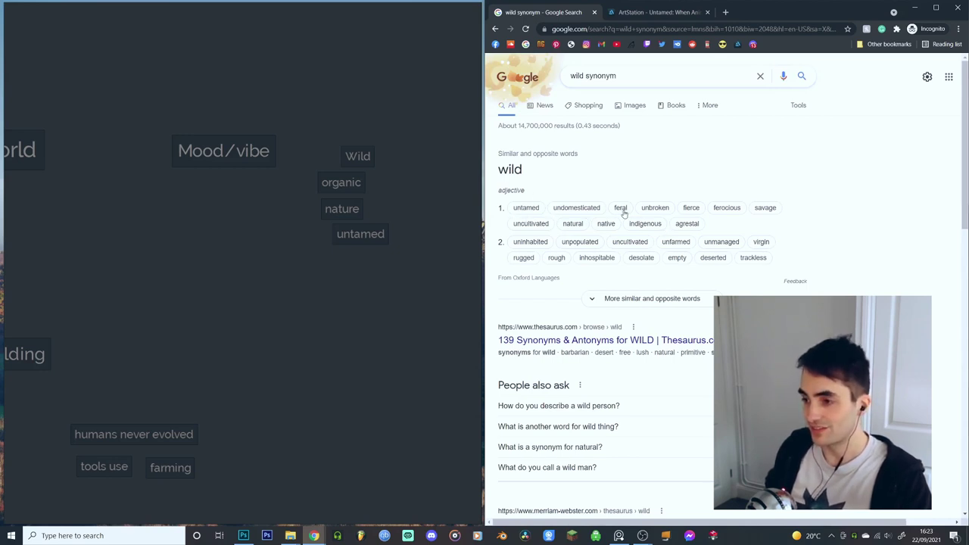
# - Add the notes "feral" and "fierce" below "untamed", leaving a gap between the two
pyautogui.click(377, 263)
pyautogui.write('feral')
pyautogui.click(352, 289)
pyautogui.click(388, 299)
pyautogui.write('fierce')
pyautogui.click(417, 275)
pyautogui.moveTo(390, 269); pyautogui.dragTo(378, 263)
pyautogui.moveTo(393, 303); pyautogui.dragTo(370, 325)
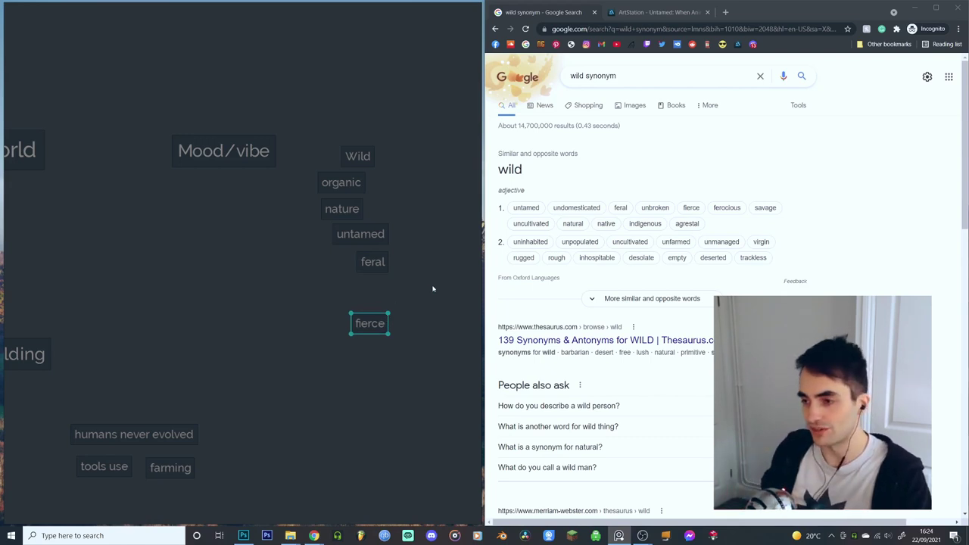
# - Add a "savage" note beside "fierce" and a "rugged" note just above and to the right of it
pyautogui.moveTo(373, 332); pyautogui.dragTo(340, 323)
pyautogui.click(401, 325)
pyautogui.write('savage')
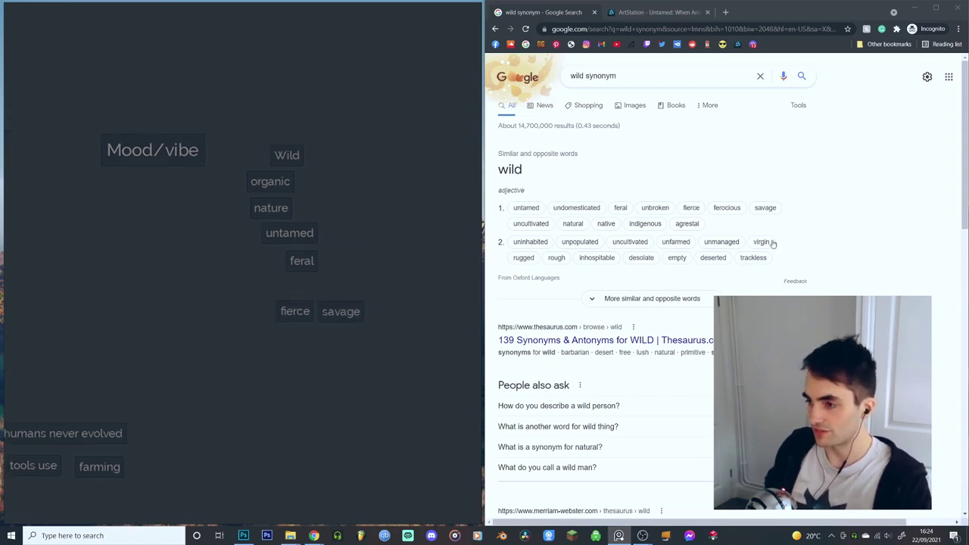
pyautogui.write('rugged')
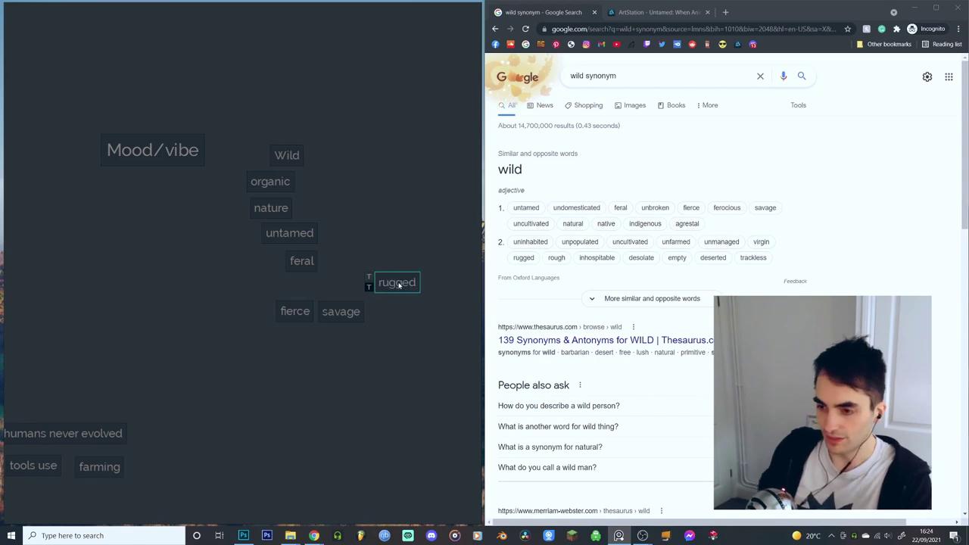
pyautogui.moveTo(393, 285); pyautogui.dragTo(371, 283)
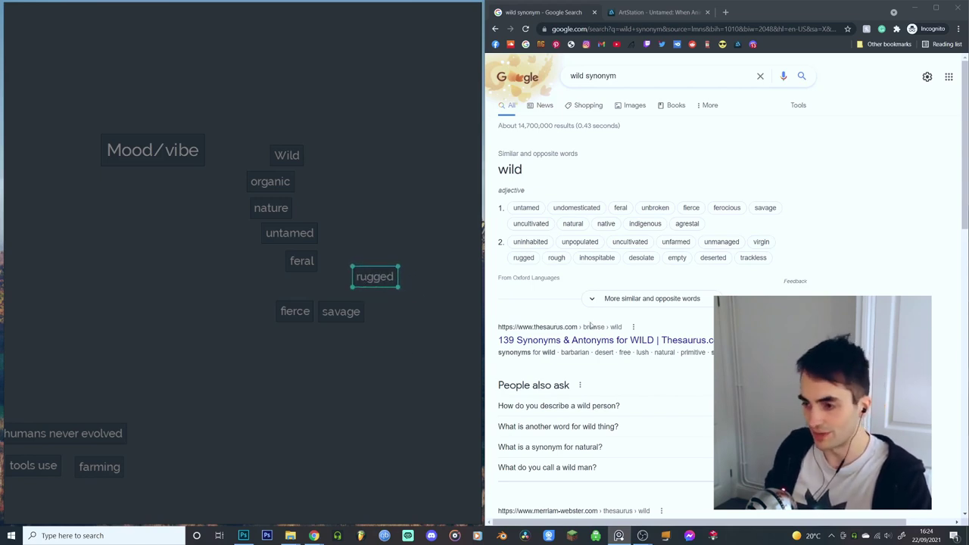
# - Expand the list of synonyms for wild and add the notes "roar" and "howling" stacked above "rugged"
pyautogui.click(591, 301)
pyautogui.scroll(-2, 617, 352)
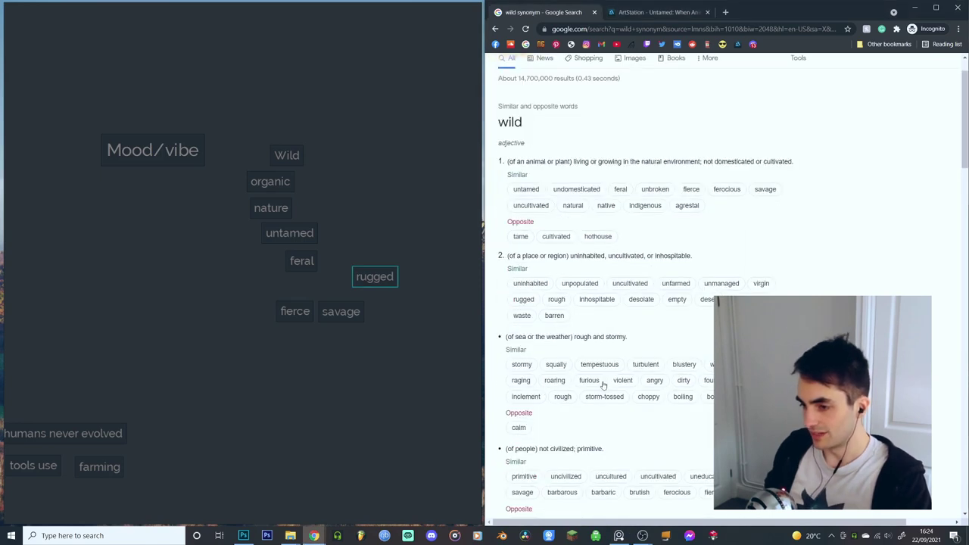
pyautogui.click(392, 244)
pyautogui.hotkey('ctrl', 'n')
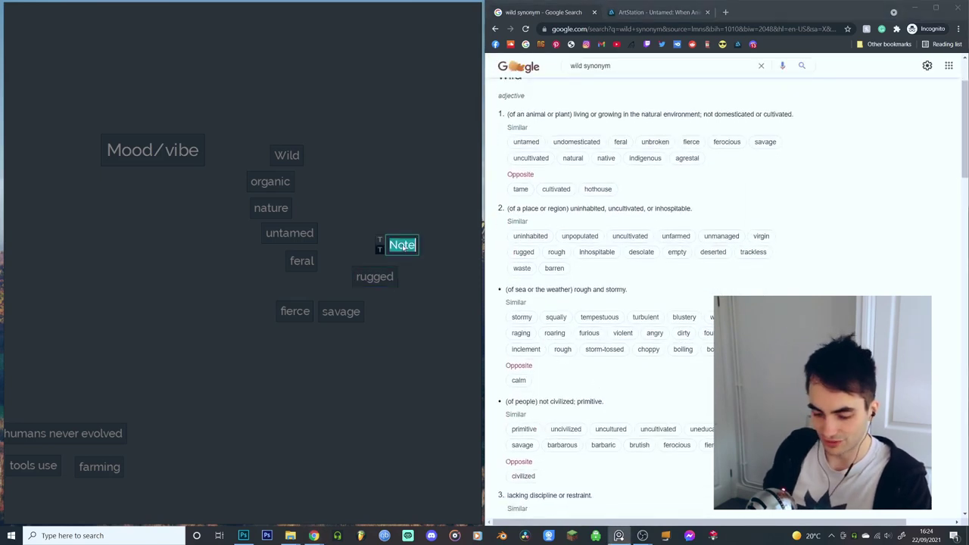
pyautogui.write('roar')
pyautogui.press('Escape')
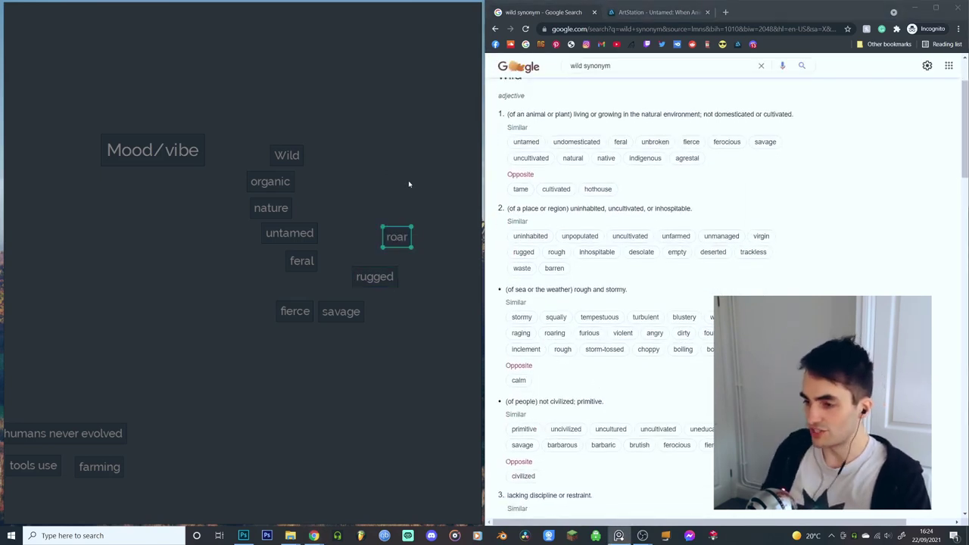
pyautogui.click(408, 184)
pyautogui.write('howling')
# - Move the "fierce", "savage", "rugged", "roar" and "howling" notes down into a separate cluster below the mood keywords
pyautogui.moveTo(244, 109); pyautogui.dragTo(411, 400)
pyautogui.click(411, 399)
pyautogui.moveTo(380, 345); pyautogui.dragTo(298, 290)
pyautogui.moveTo(331, 307); pyautogui.dragTo(324, 396)
pyautogui.moveTo(370, 277); pyautogui.dragTo(368, 378)
pyautogui.moveTo(392, 239); pyautogui.dragTo(396, 344)
pyautogui.moveTo(401, 184); pyautogui.dragTo(414, 311)
# - Enlarge "feral" as the main keyword of the lower cluster, placed above "fierce", and undo the accidental rotation of the group
pyautogui.click(302, 259)
pyautogui.moveTo(306, 265); pyautogui.dragTo(352, 295)
pyautogui.moveTo(323, 288); pyautogui.dragTo(309, 340)
pyautogui.moveTo(435, 467); pyautogui.dragTo(217, 277)
pyautogui.moveTo(437, 397); pyautogui.dragTo(448, 393)
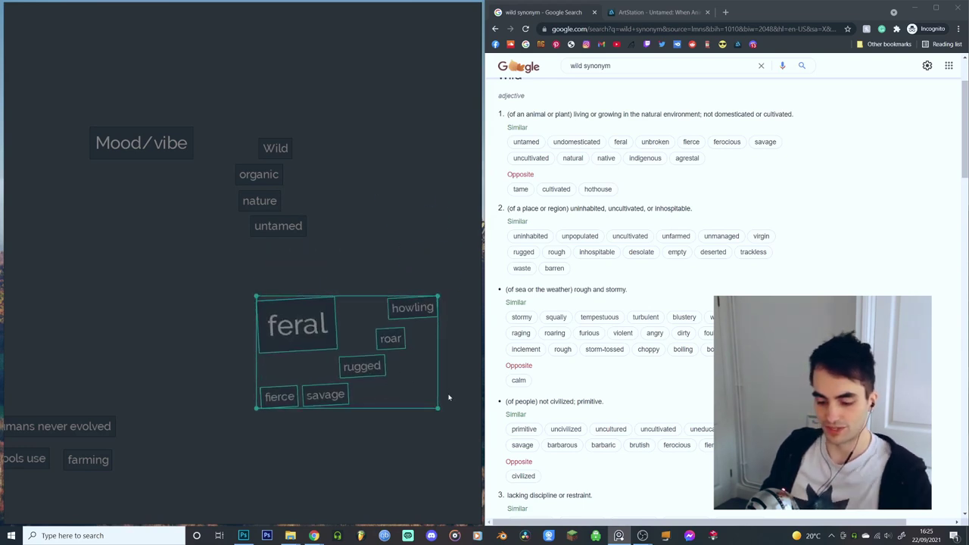
pyautogui.hotkey('ctrl', 'z')
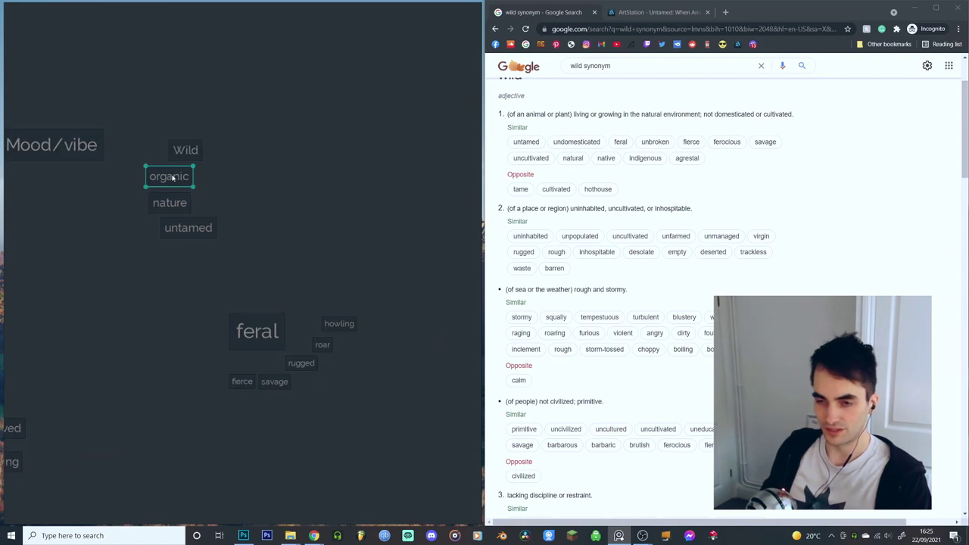
# - Move "organic" out to the right of the keyword column, enlarge it and search Google for "organic synonym"
pyautogui.moveTo(173, 177); pyautogui.dragTo(346, 149)
pyautogui.click(325, 183)
pyautogui.moveTo(583, 66); pyautogui.dragTo(551, 70)
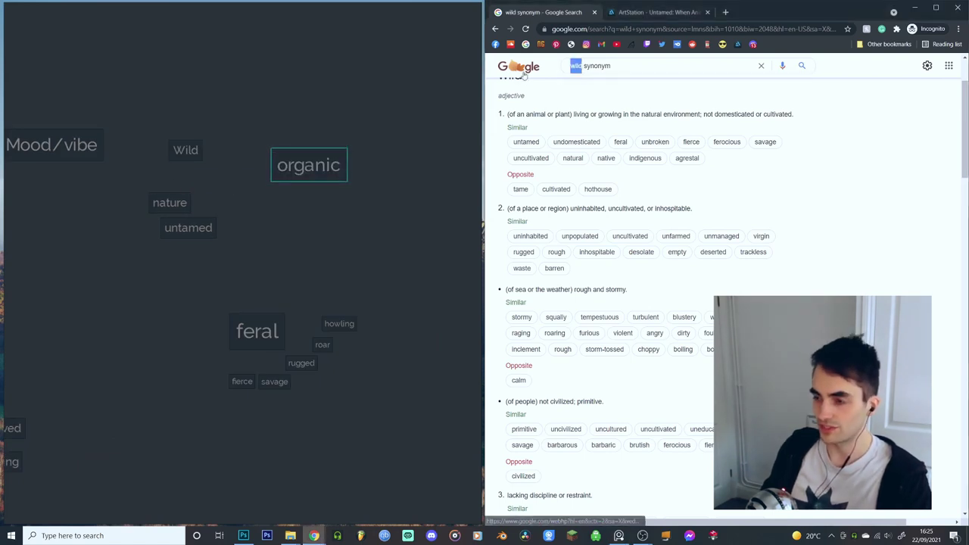
pyautogui.write('organic')
pyautogui.press('Return')
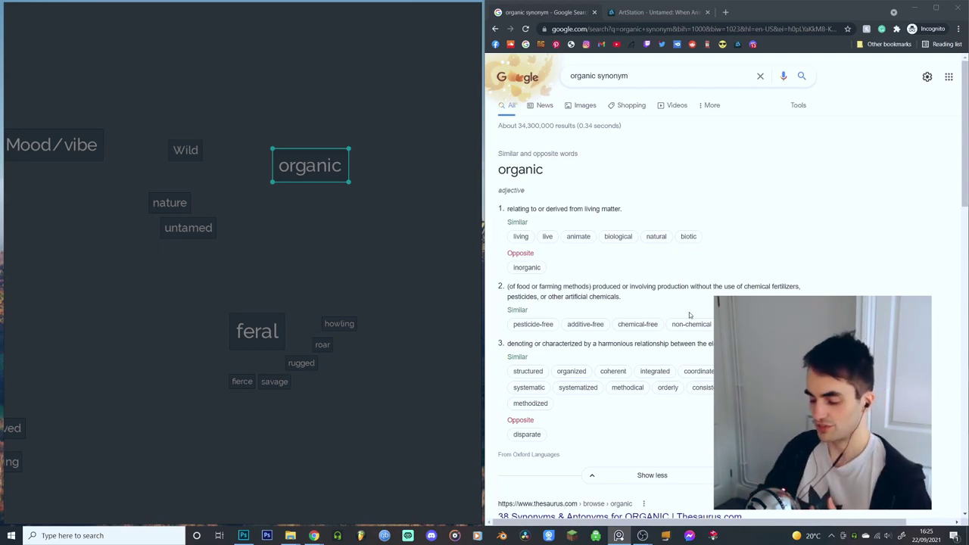
# - Shorten the Google search to "organic" and show the image results
pyautogui.moveTo(598, 75); pyautogui.dragTo(841, 89)
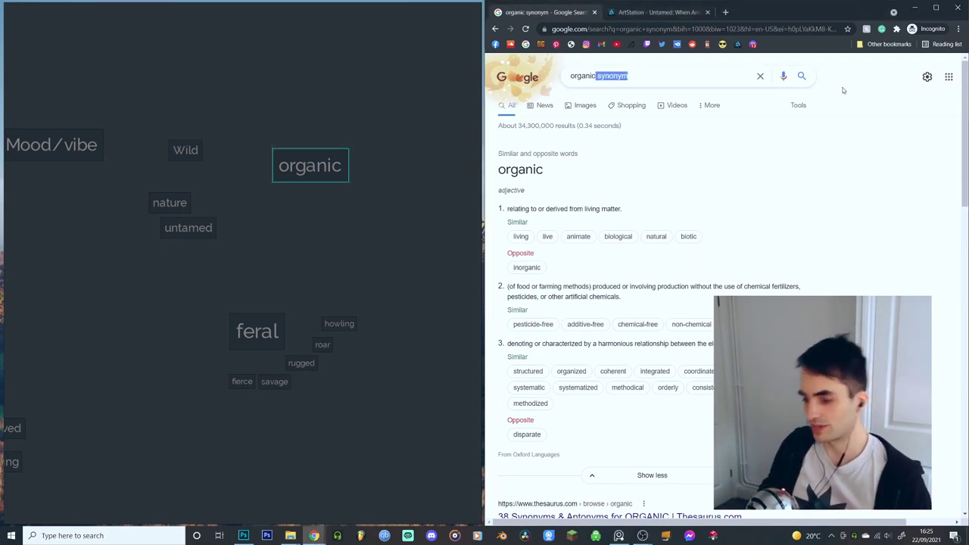
pyautogui.press('BackSpace')
pyautogui.press('Return')
pyautogui.click(621, 102)
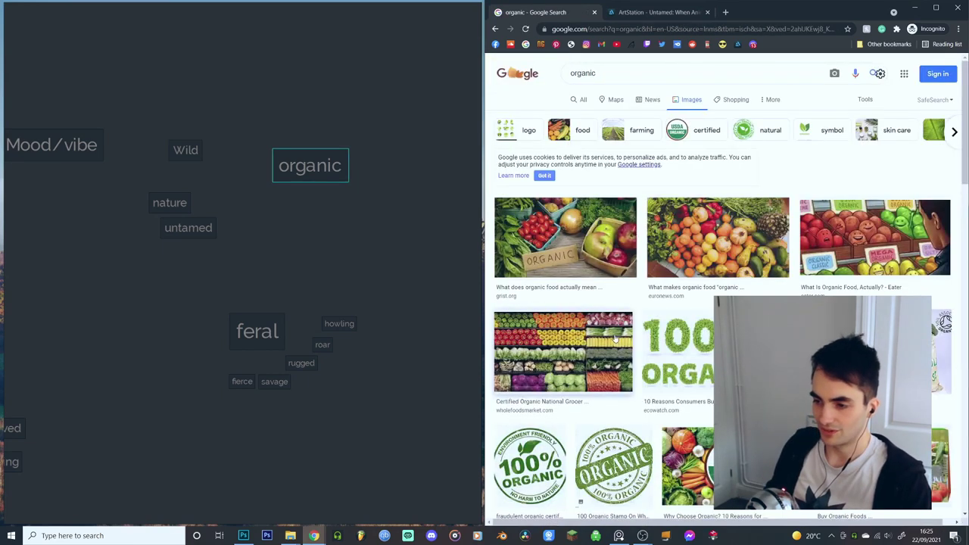
# - Search Google Images for "organic moss" and open the preview of the Irish moss seaweed picture
pyautogui.click(606, 72)
pyautogui.write('moss')
pyautogui.press('Return')
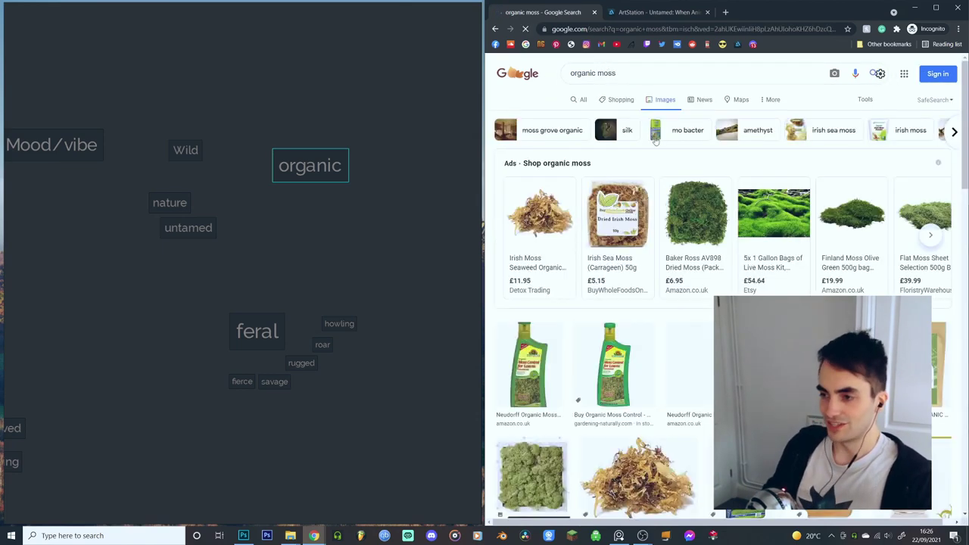
pyautogui.scroll(-2, 587, 378)
pyautogui.scroll(-4, 606, 405)
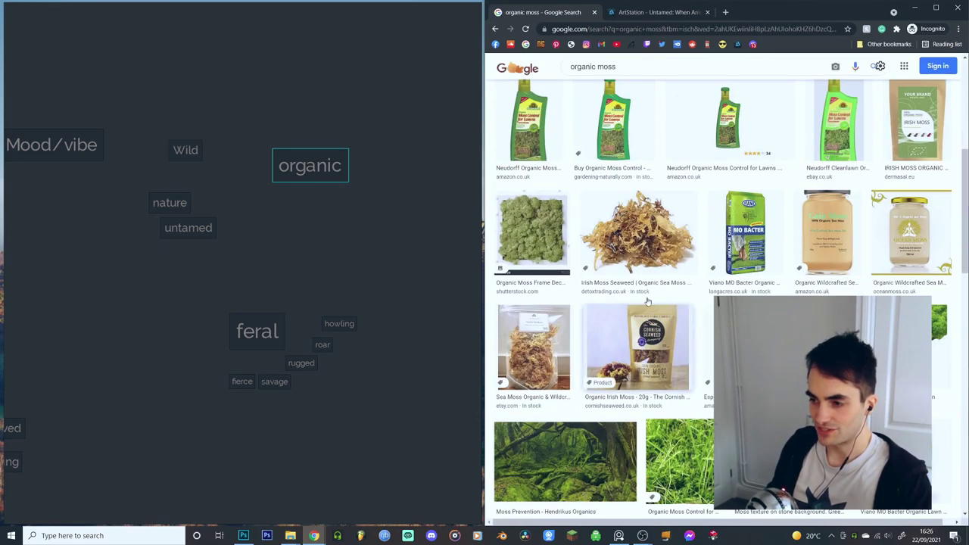
pyautogui.click(639, 267)
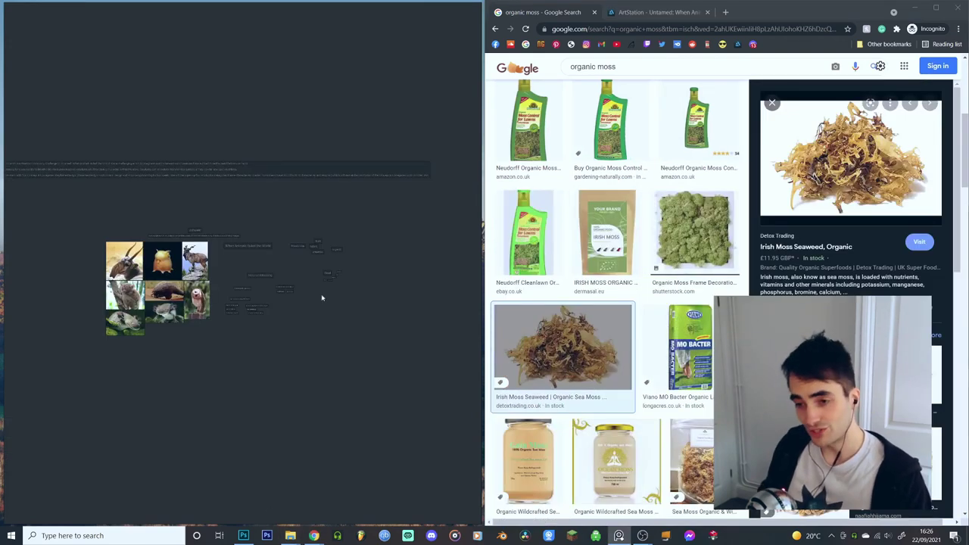
pyautogui.scroll(5, 277, 326)
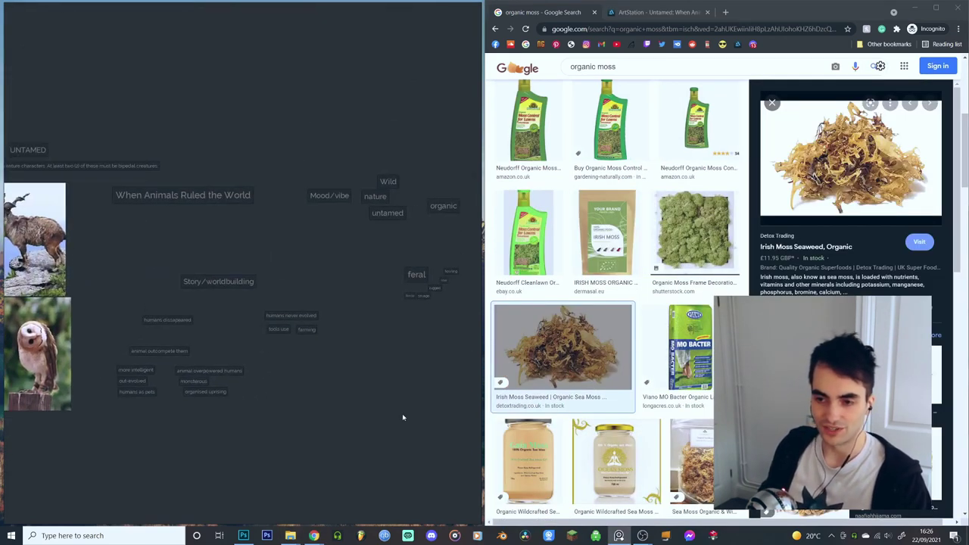
pyautogui.moveTo(387, 443); pyautogui.dragTo(144, 288)
pyautogui.click(360, 382)
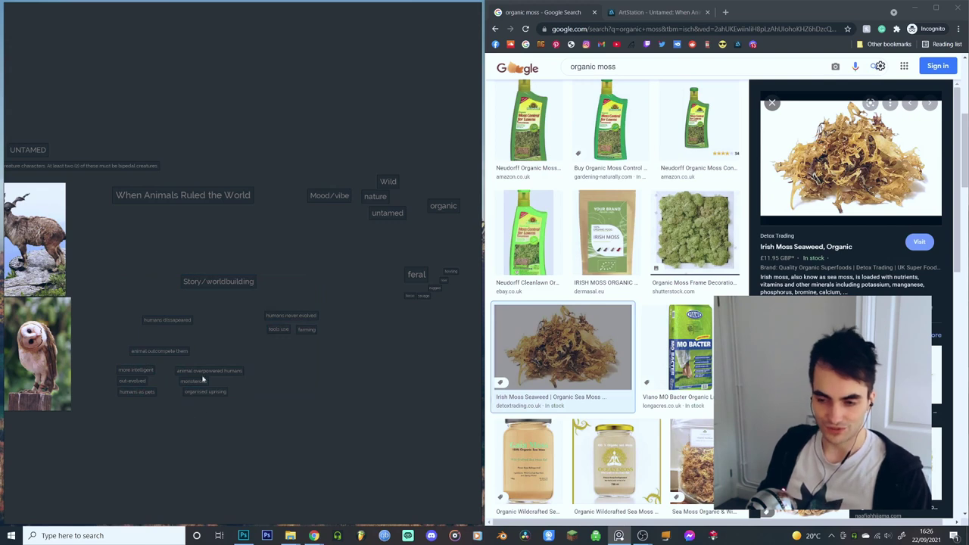
pyautogui.moveTo(372, 307); pyautogui.dragTo(280, 312)
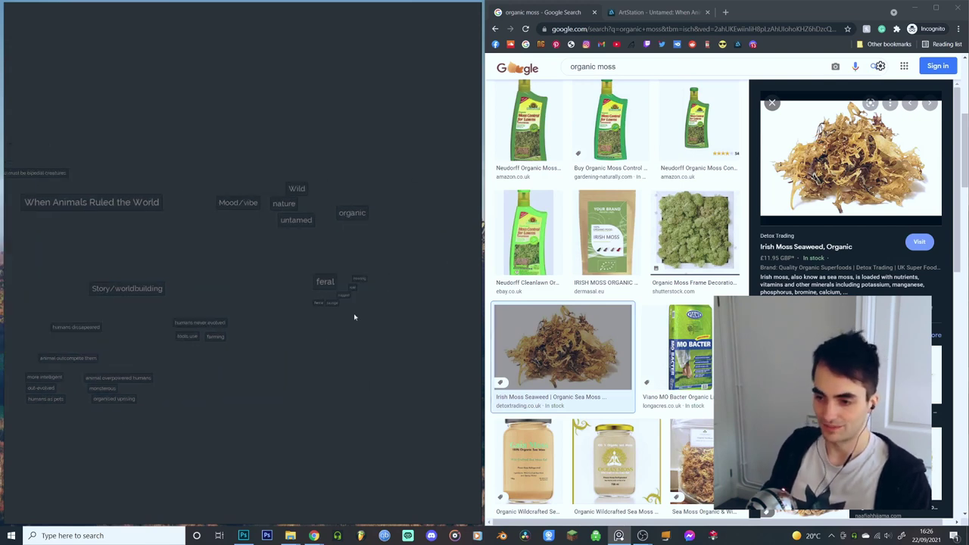
# - Search Google Images for "roaring" and place the roaring lion photo beside the "roar" and "rugged" notes
pyautogui.scroll(6, 372, 302)
pyautogui.moveTo(638, 68); pyautogui.dragTo(479, 92)
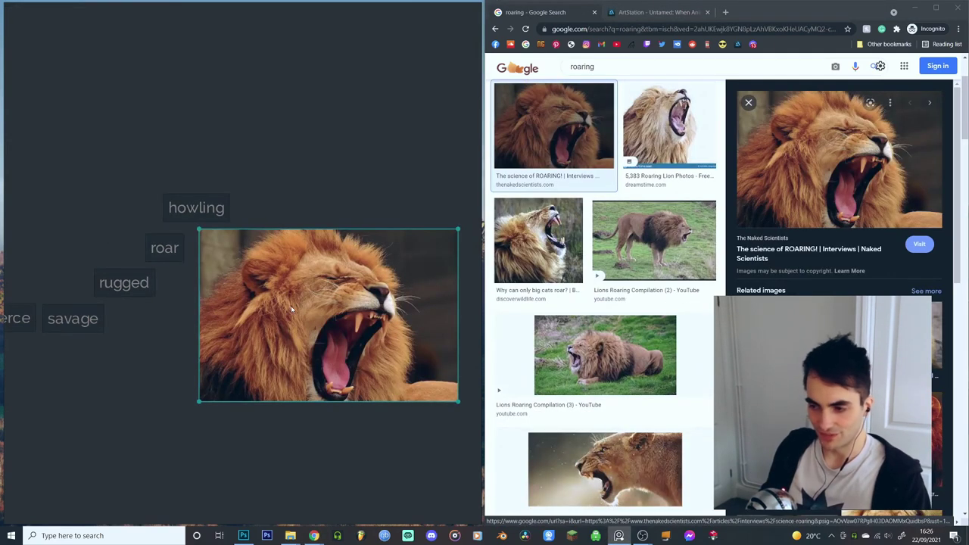
pyautogui.moveTo(247, 258); pyautogui.dragTo(281, 323)
pyautogui.doubleClick(286, 325)
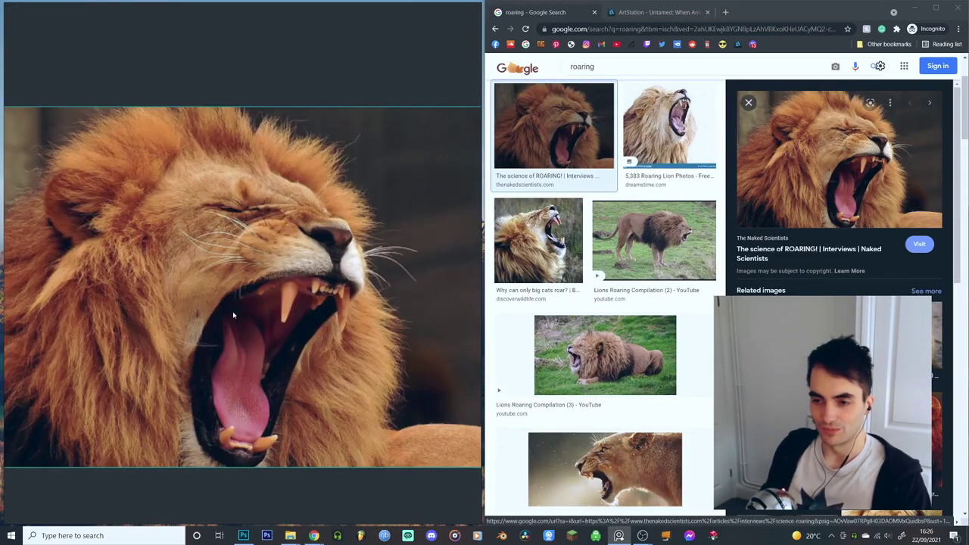
pyautogui.click(335, 77)
pyautogui.moveTo(76, 163); pyautogui.dragTo(248, 275)
pyautogui.scroll(-4, 246, 274)
pyautogui.moveTo(189, 240); pyautogui.dragTo(324, 331)
pyautogui.moveTo(389, 405); pyautogui.dragTo(285, 325)
pyautogui.moveTo(361, 345); pyautogui.dragTo(335, 325)
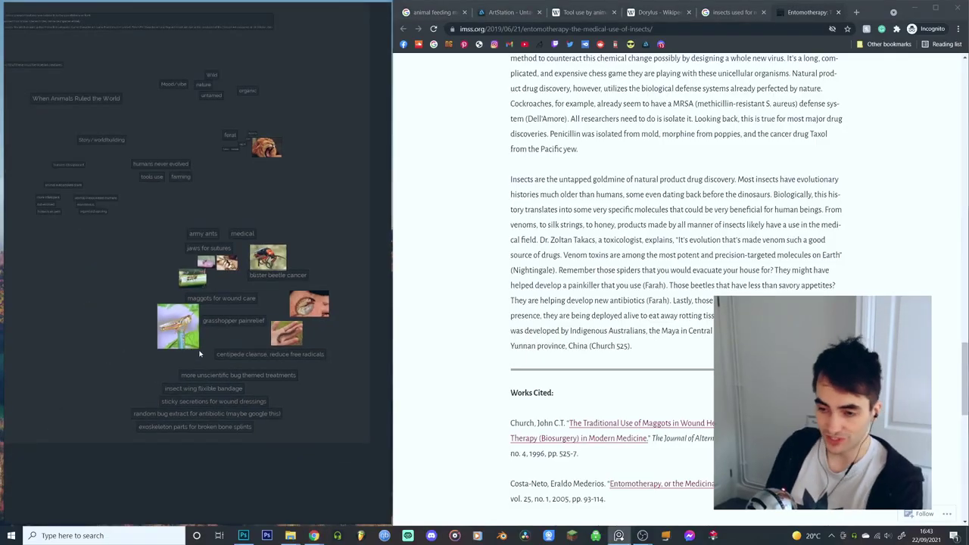
# - Review the insect-based medical notes and images below "humans never evolved", from army ants down to the unscientific treatment ideas
pyautogui.scroll(3, 202, 361)
pyautogui.moveTo(263, 511); pyautogui.dragTo(202, 380)
pyautogui.moveTo(203, 379); pyautogui.dragTo(202, 378)
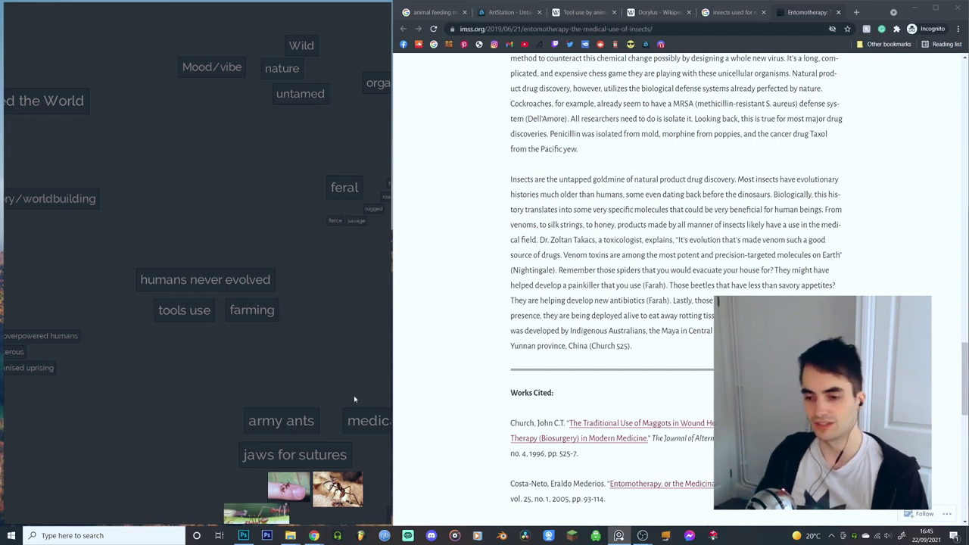
pyautogui.moveTo(149, 259); pyautogui.dragTo(269, 323)
pyautogui.click(301, 371)
pyautogui.moveTo(282, 382); pyautogui.dragTo(210, 348)
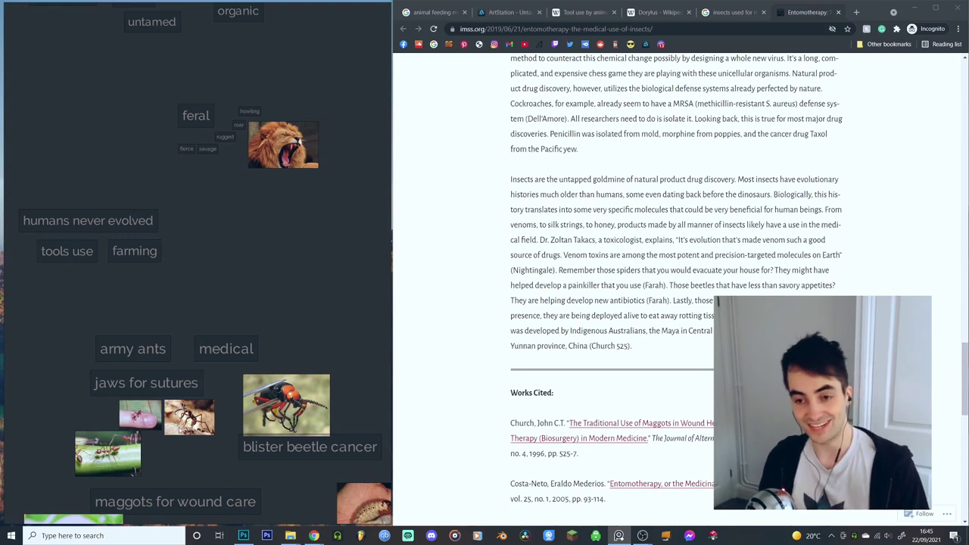
pyautogui.scroll(-3, 336, 418)
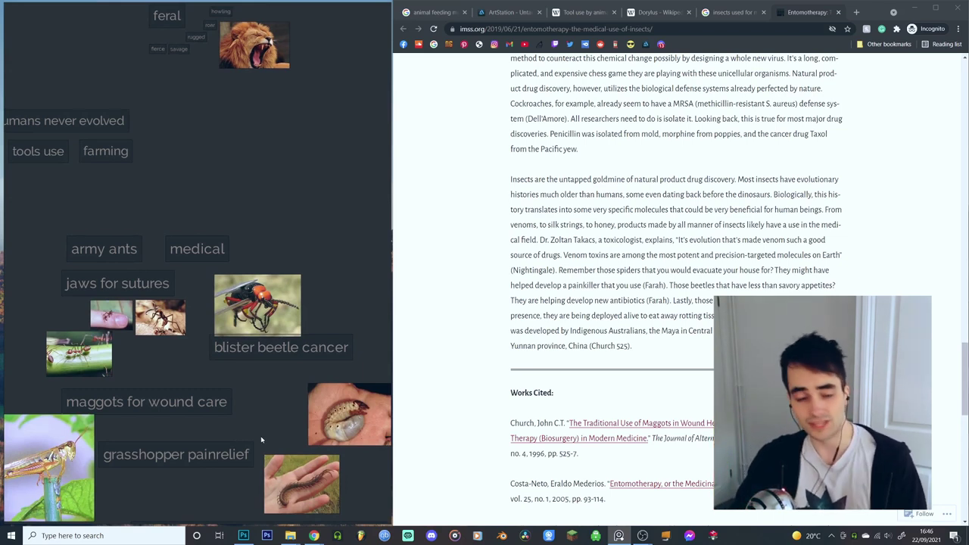
pyautogui.scroll(-5, 227, 413)
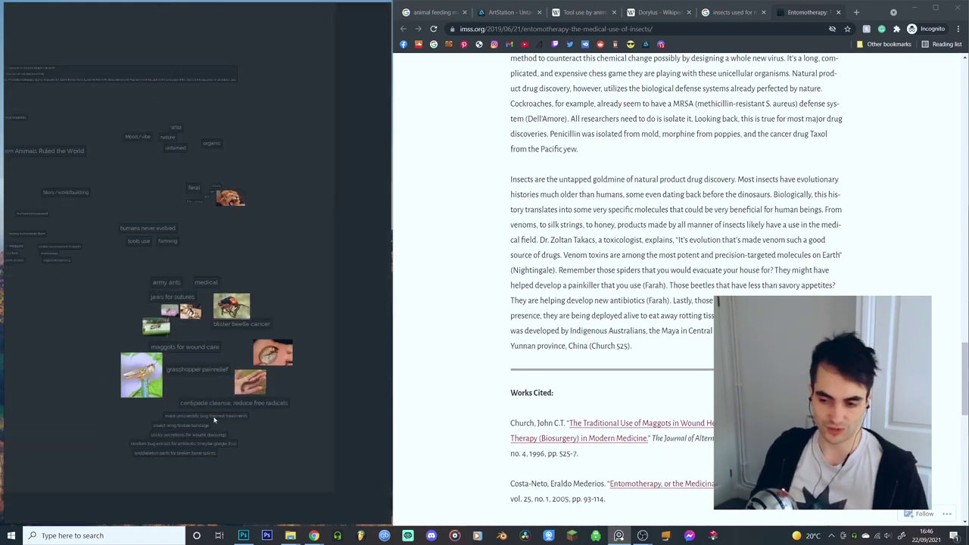
pyautogui.moveTo(287, 416); pyautogui.dragTo(74, 227)
pyautogui.click(233, 414)
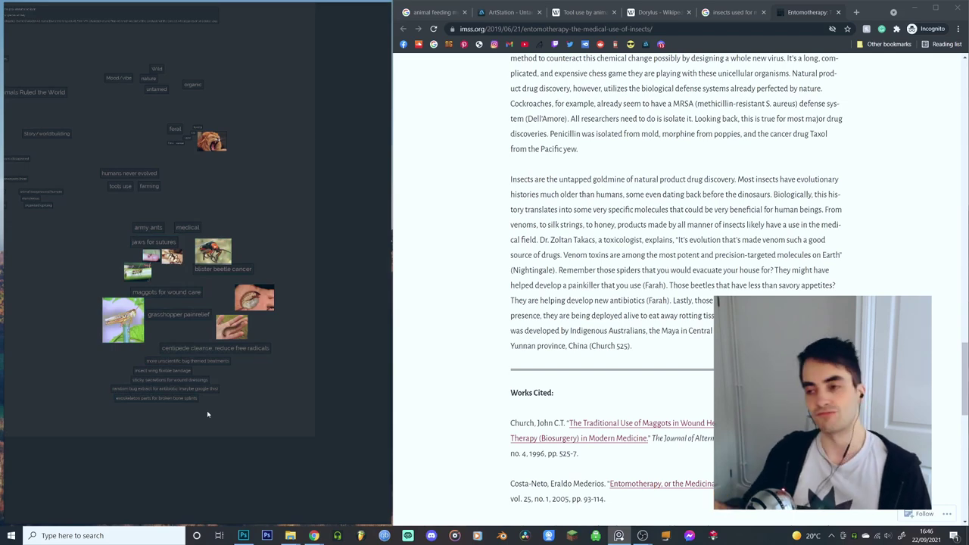
pyautogui.scroll(5, 164, 387)
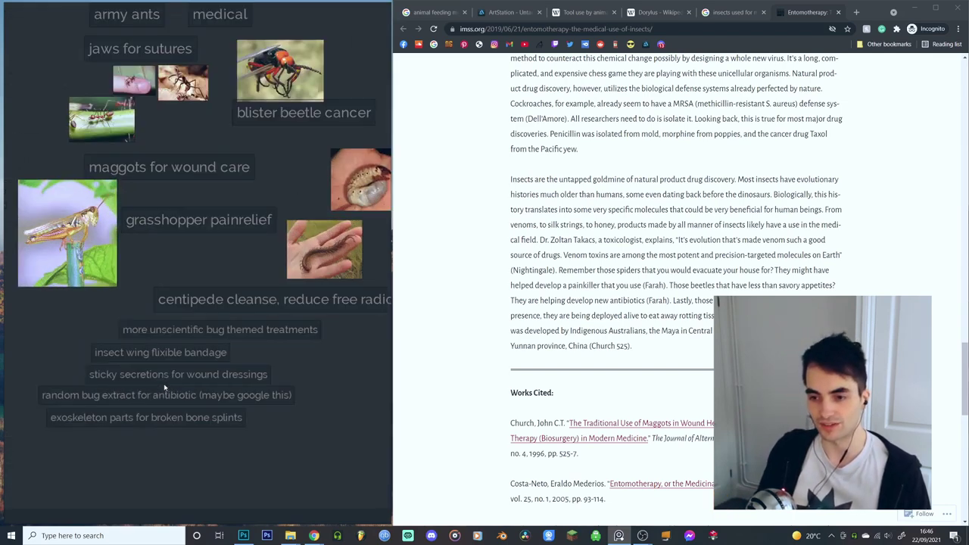
# - Shift the unscientific bug treatment notes slightly down and left-align the four ideas from insect wing bandage to exoskeleton splints
pyautogui.moveTo(255, 492); pyautogui.dragTo(35, 320)
pyautogui.moveTo(149, 352); pyautogui.dragTo(153, 362)
pyautogui.click(191, 482)
pyautogui.moveTo(207, 482); pyautogui.dragTo(106, 407)
pyautogui.moveTo(107, 408); pyautogui.dragTo(157, 436)
pyautogui.click(166, 445)
pyautogui.moveTo(149, 370); pyautogui.dragTo(146, 368)
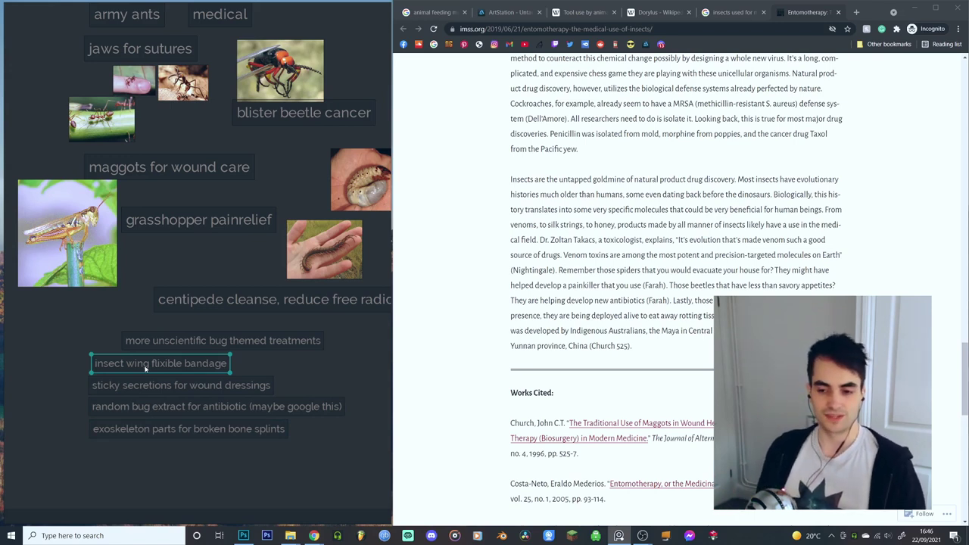
pyautogui.click(282, 368)
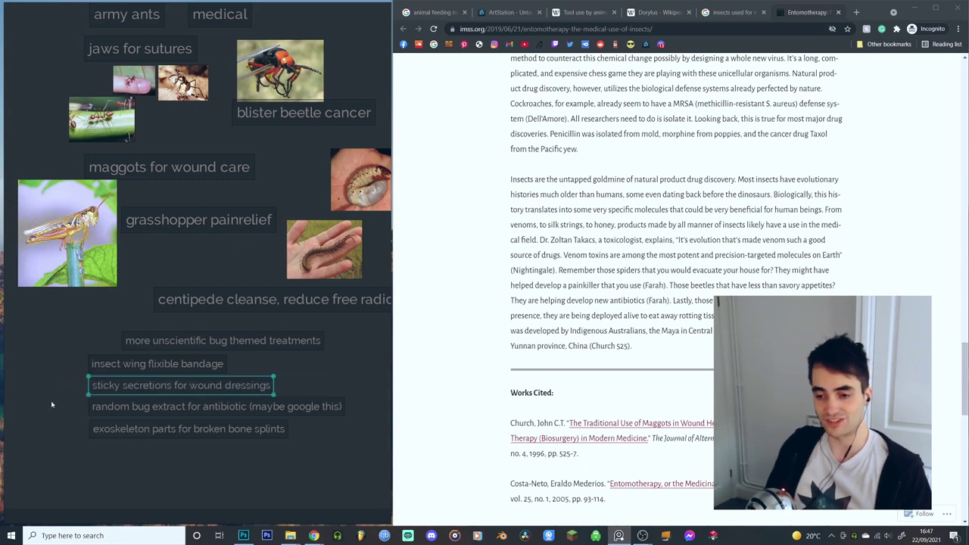
# - Enlarge the "humans never evolved", "tools use" and "farming" notes together as a group
pyautogui.moveTo(62, 383); pyautogui.dragTo(323, 519)
pyautogui.click(305, 493)
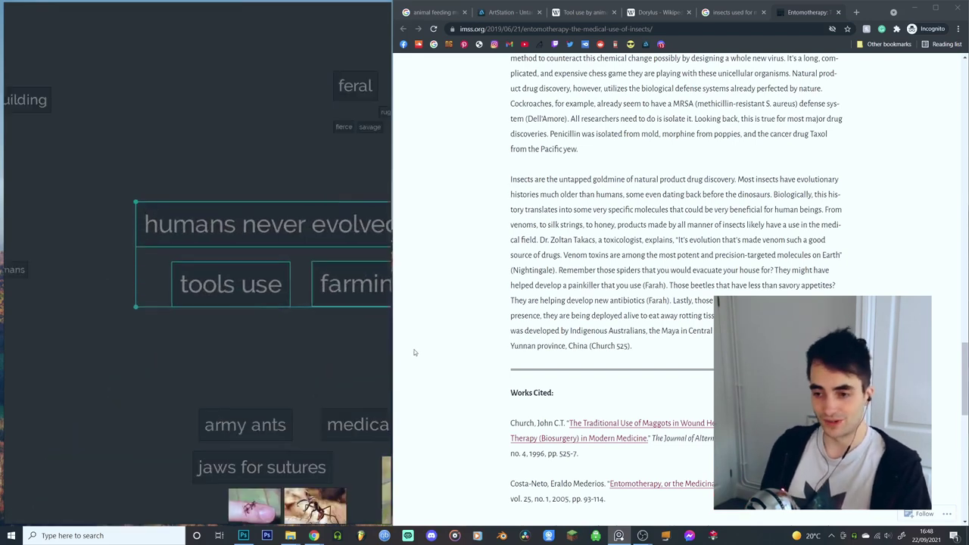
pyautogui.moveTo(415, 352); pyautogui.dragTo(449, 366)
pyautogui.moveTo(266, 288); pyautogui.dragTo(156, 275)
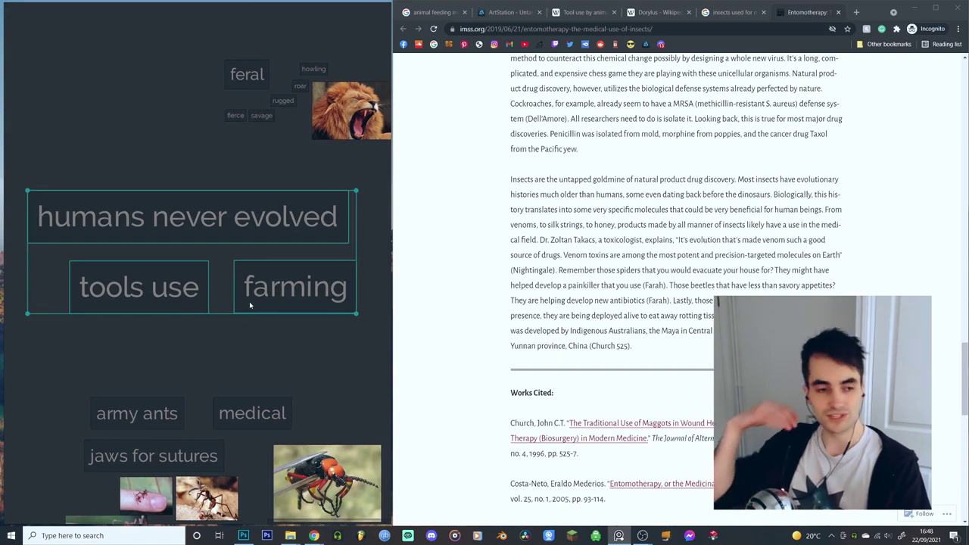
pyautogui.click(340, 303)
pyautogui.click(282, 331)
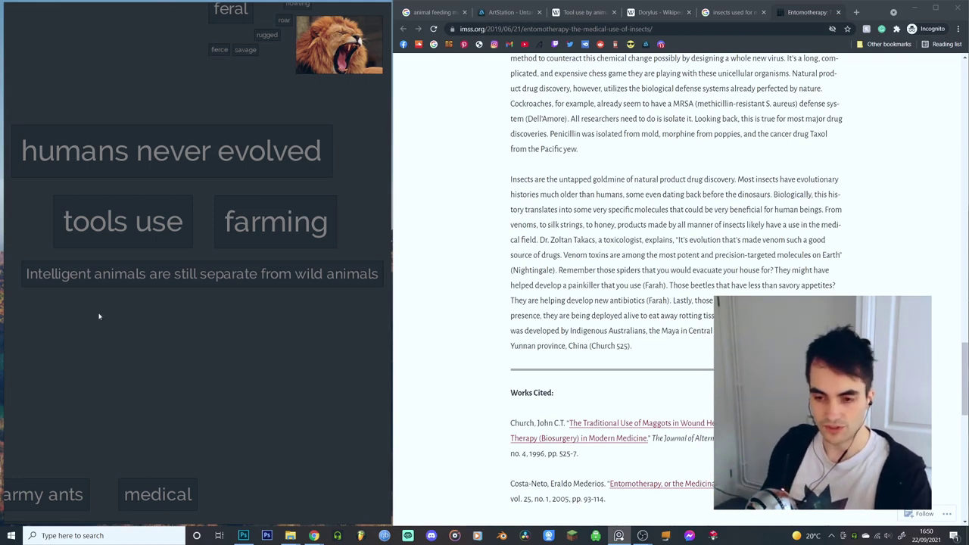
# - Add the note "The animals take on human-like traits as their intelligence increases" directly below the intelligent animals note
pyautogui.hotkey('ctrl', 'n')
pyautogui.write('The animals')
pyautogui.write(' take on hum')
pyautogui.write('an-like ')
pyautogui.write('traits ')
pyautogui.write('as their intelligence increases')
pyautogui.press('Escape')
pyautogui.moveTo(171, 323); pyautogui.dragTo(212, 304)
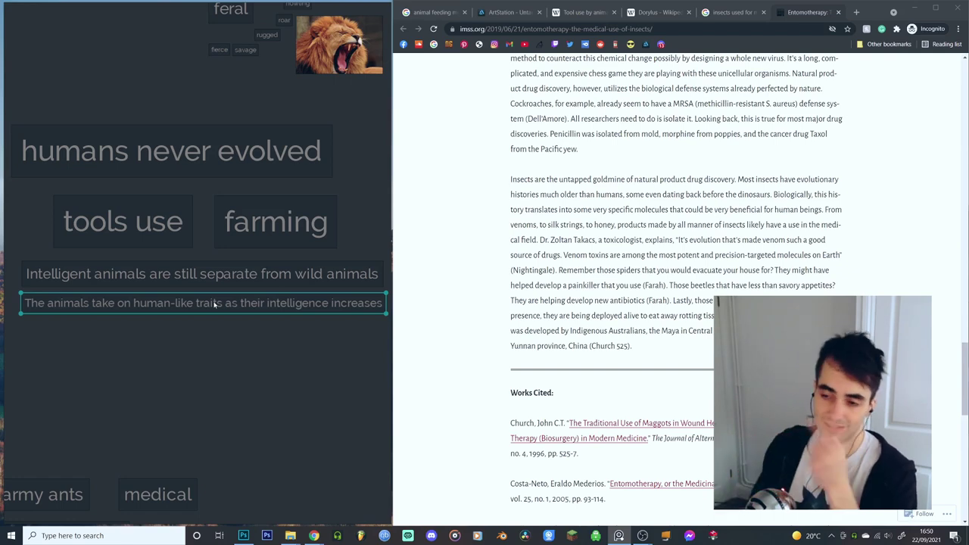
# - Review the challenge brief, the "UNTAMED" heading with its character requirement, and the nearby animal images and theme notes
pyautogui.scroll(-6, 213, 284)
pyautogui.moveTo(210, 195); pyautogui.dragTo(281, 339)
pyautogui.moveTo(144, 250); pyautogui.dragTo(271, 268)
pyautogui.scroll(6, 204, 292)
pyautogui.moveTo(135, 284); pyautogui.dragTo(271, 281)
pyautogui.moveTo(144, 305); pyautogui.dragTo(245, 285)
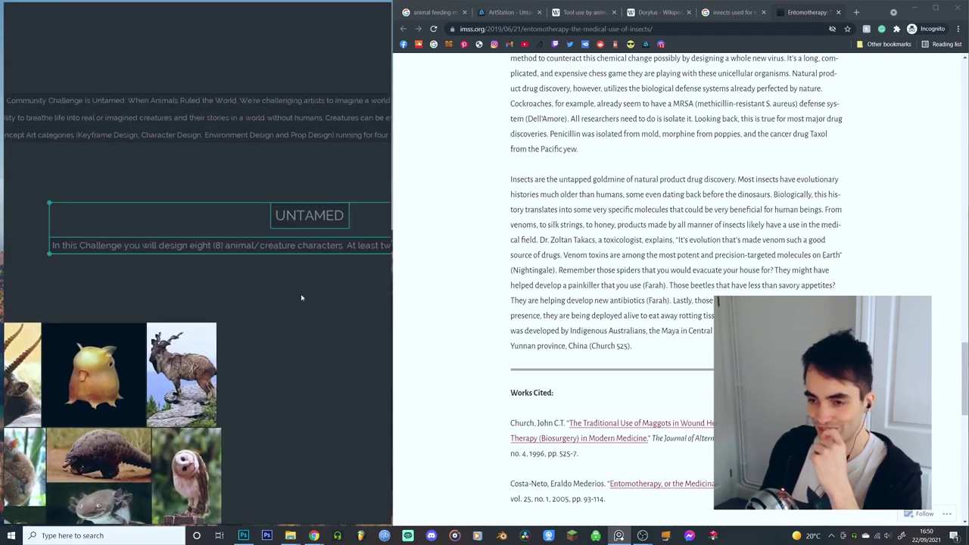
pyautogui.moveTo(318, 303); pyautogui.dragTo(191, 308)
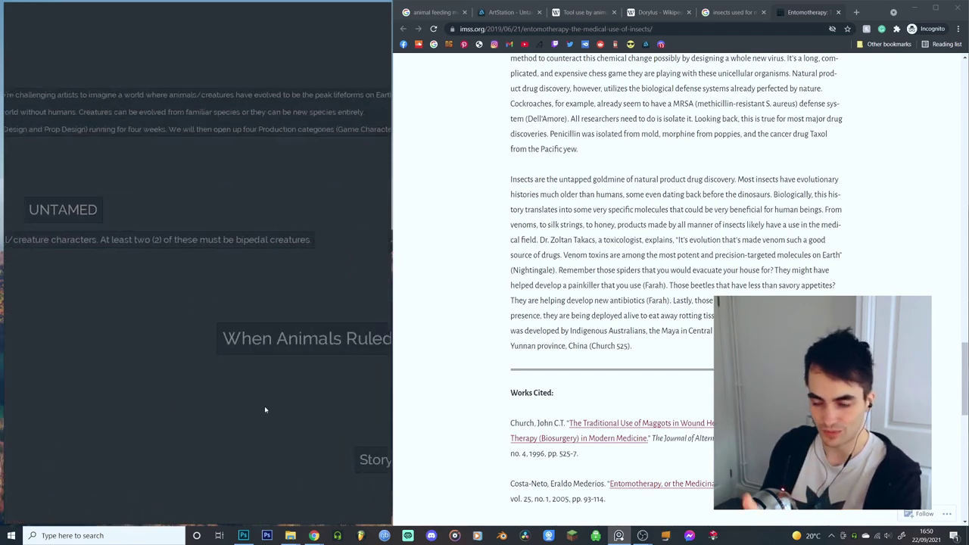
pyautogui.scroll(-4, 262, 421)
pyautogui.moveTo(262, 417); pyautogui.dragTo(286, 344)
pyautogui.scroll(4, 200, 263)
pyautogui.moveTo(202, 264); pyautogui.dragTo(225, 268)
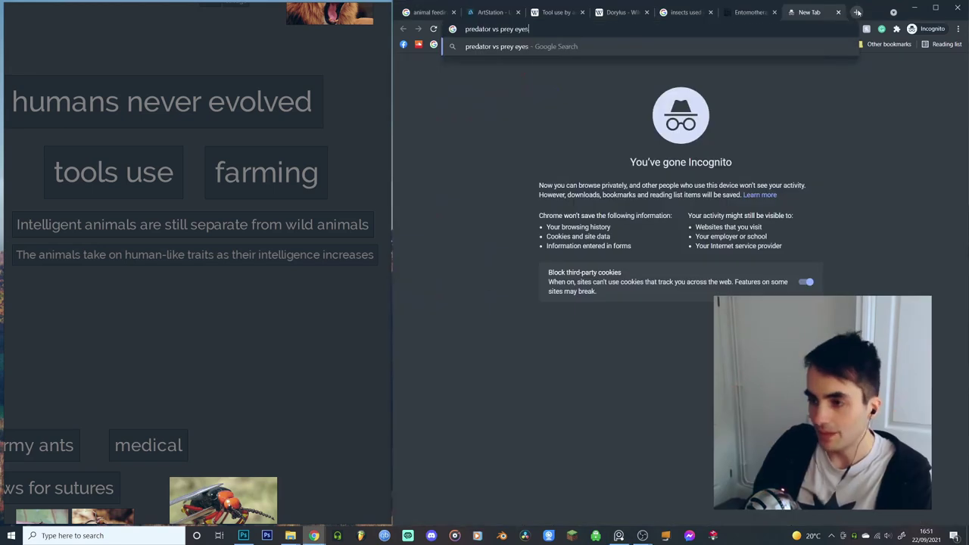
# - Search the web for images of "predator vs prey eyes" and open the Quora field-of-view diagram
pyautogui.press('Return')
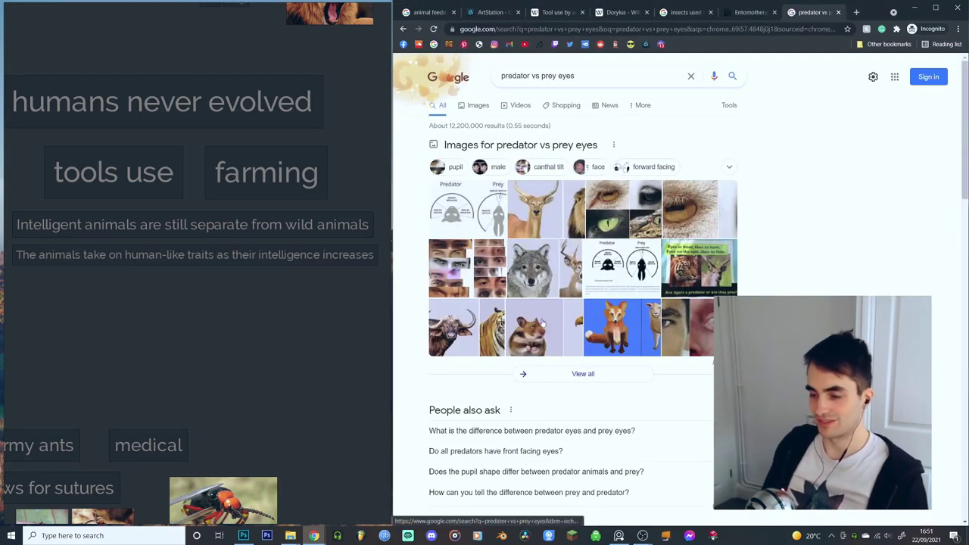
pyautogui.click(483, 106)
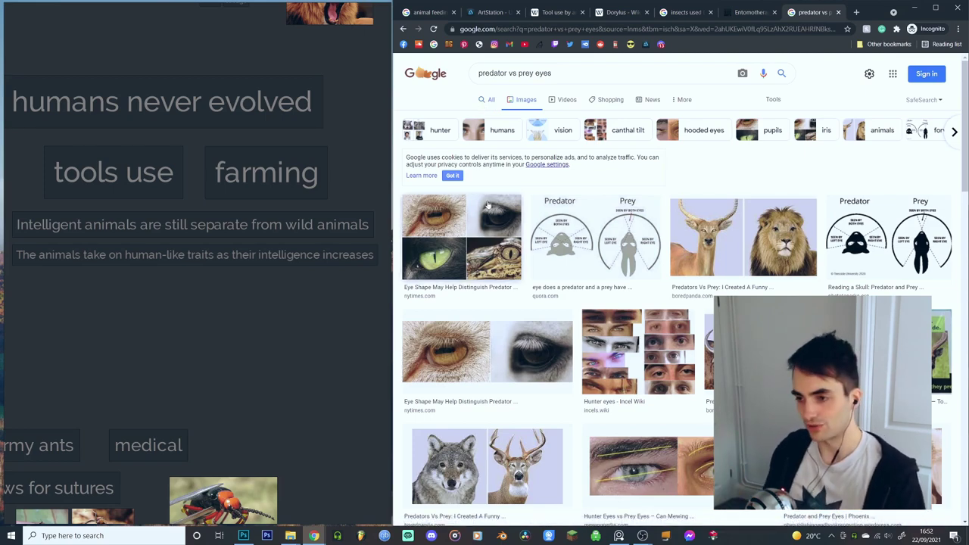
pyautogui.click(578, 249)
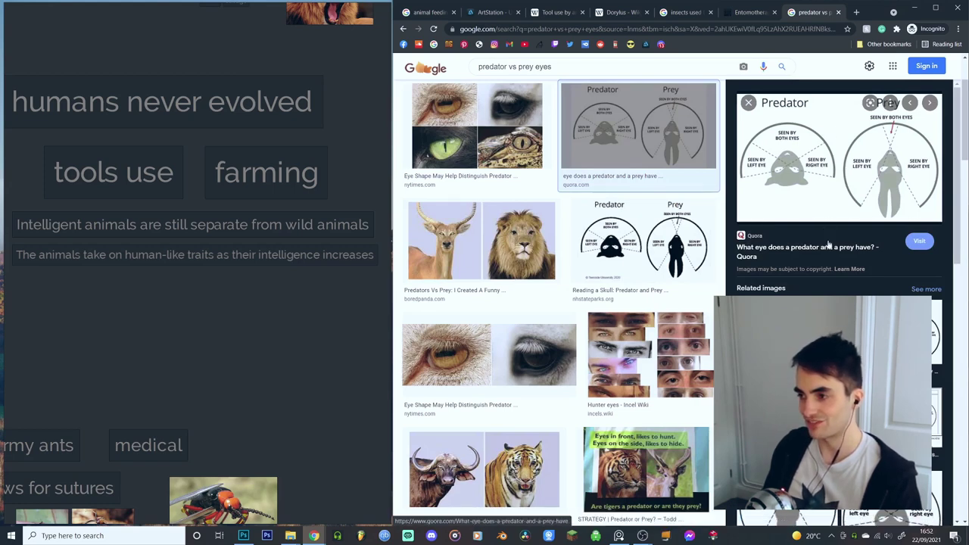
# - Add the Quora predator and prey vision diagram to the board and place it beside the "farming" note
pyautogui.scroll(-3, 214, 283)
pyautogui.moveTo(228, 407); pyautogui.dragTo(216, 233)
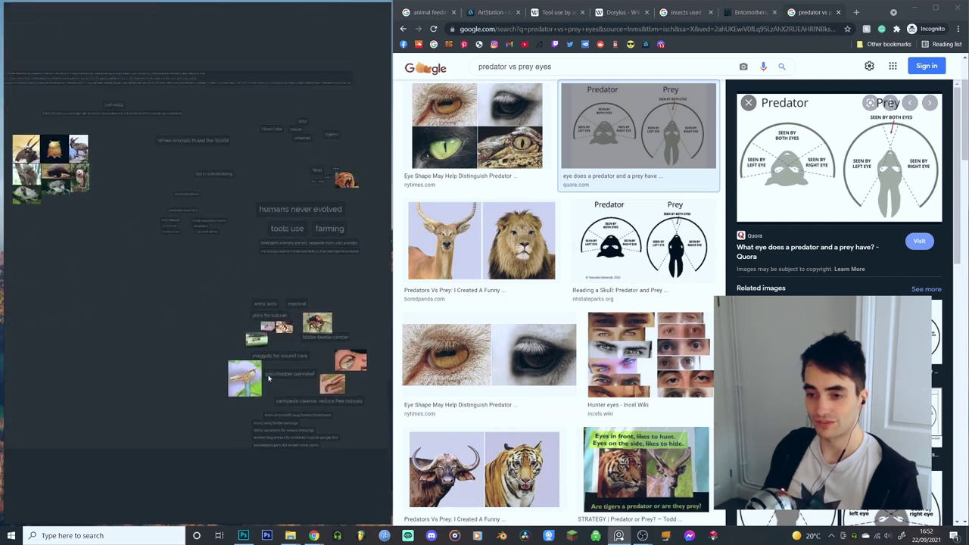
pyautogui.moveTo(823, 203); pyautogui.dragTo(333, 269)
pyautogui.scroll(5, 253, 280)
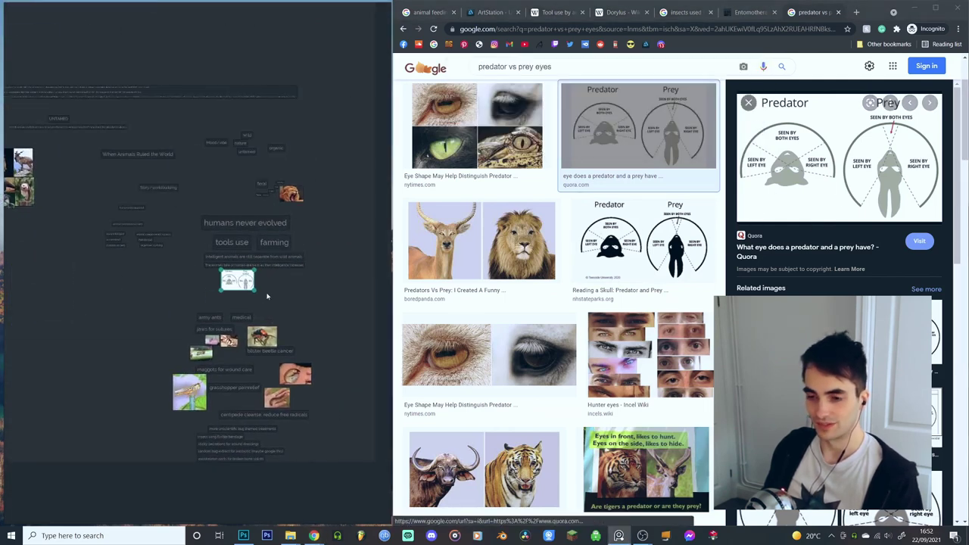
pyautogui.moveTo(249, 289); pyautogui.dragTo(278, 301)
pyautogui.scroll(2, 278, 302)
pyautogui.moveTo(278, 302); pyautogui.dragTo(311, 128)
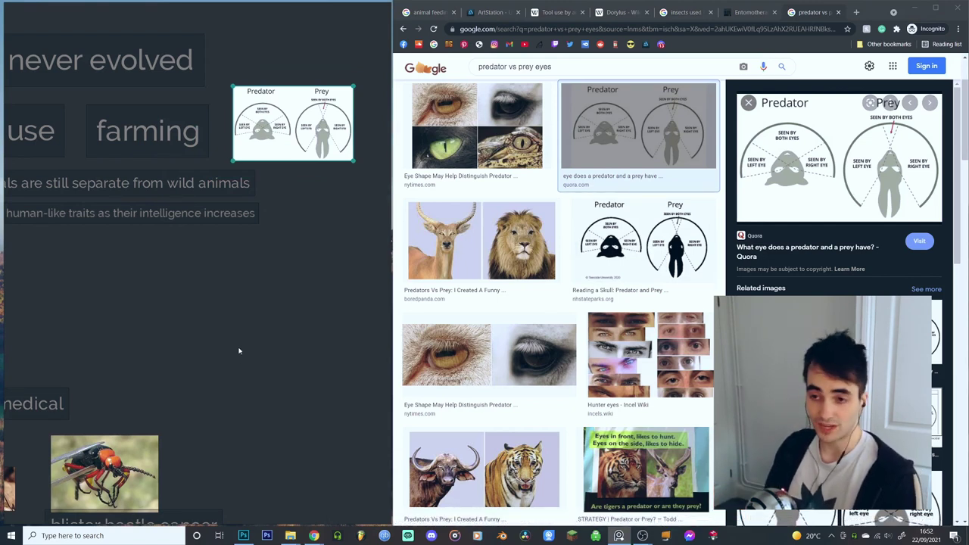
# - Move the predator and prey diagram up and slightly outward so it sits beside the "humans never evolved" note
pyautogui.moveTo(133, 253); pyautogui.dragTo(262, 293)
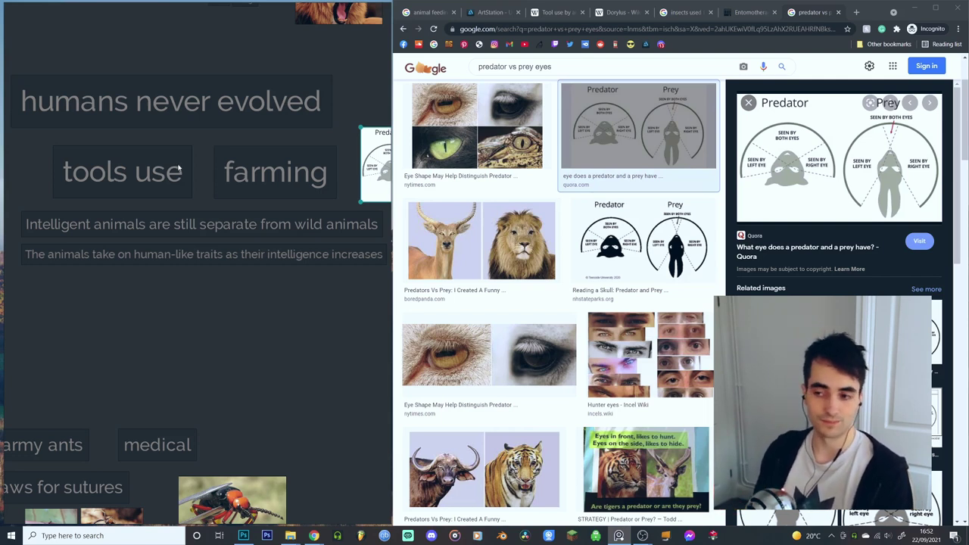
pyautogui.hscroll(4, 240, 331)
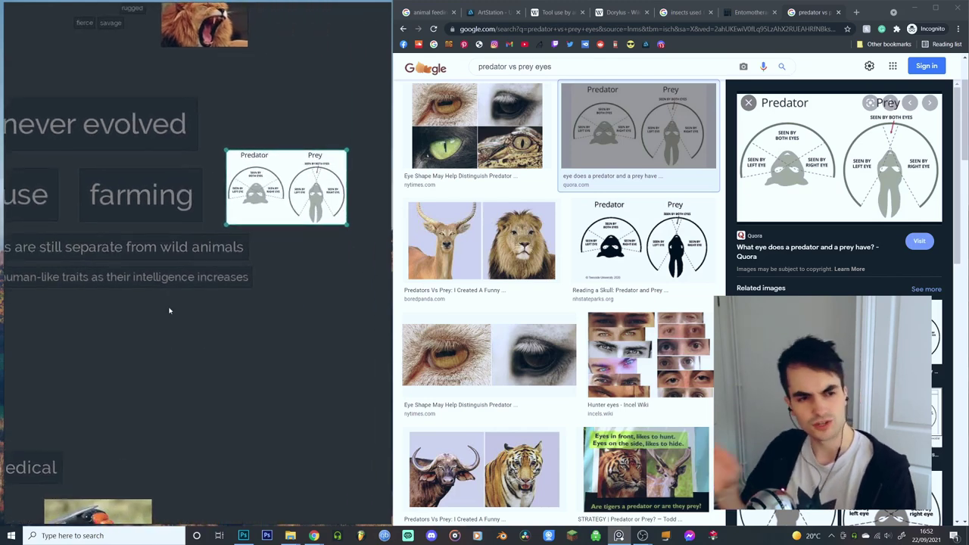
pyautogui.moveTo(289, 188); pyautogui.dragTo(304, 157)
pyautogui.moveTo(362, 205); pyautogui.dragTo(354, 173)
pyautogui.scroll(-5, 353, 173)
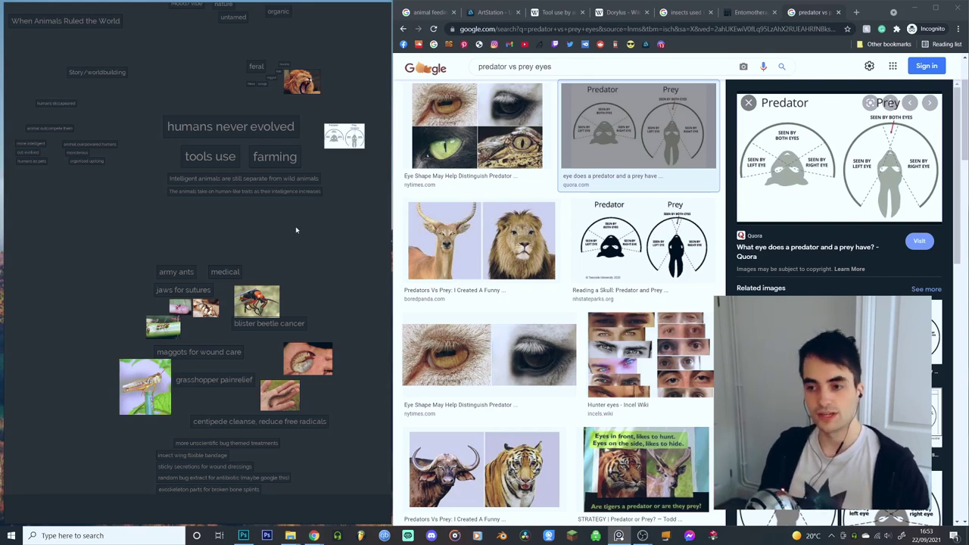
# - Find "range of animals" images and add the pet line-up and the bear-led animal group picture to an empty board area
pyautogui.scroll(-5, 296, 229)
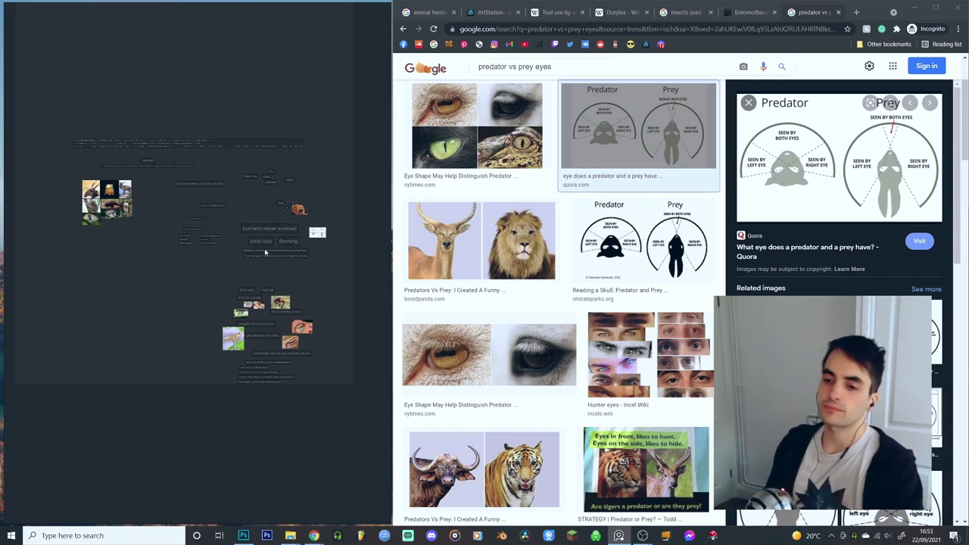
pyautogui.moveTo(277, 263); pyautogui.dragTo(271, 272)
pyautogui.moveTo(346, 427); pyautogui.dragTo(195, 184)
pyautogui.click(104, 284)
pyautogui.moveTo(104, 283); pyautogui.dragTo(326, 320)
pyautogui.scroll(3, 147, 247)
pyautogui.scroll(1, 166, 254)
pyautogui.moveTo(274, 280); pyautogui.dragTo(183, 276)
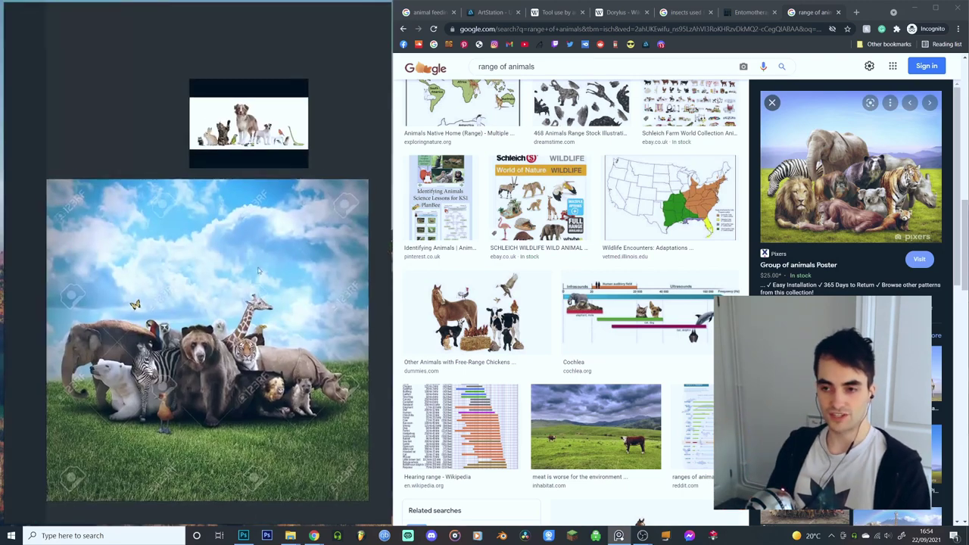
# - Enlarge the pet line-up, add the Pixers animal group picture, and stack all three pictures in one column of matching width
pyautogui.moveTo(266, 104); pyautogui.dragTo(354, 3)
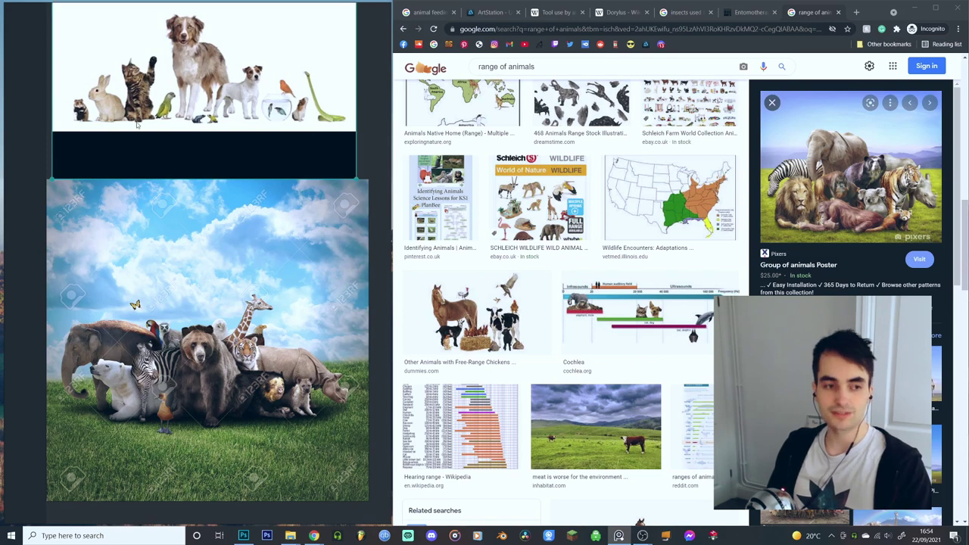
pyautogui.click(248, 386)
pyautogui.moveTo(359, 481); pyautogui.dragTo(336, 267)
pyautogui.click(253, 446)
pyautogui.moveTo(253, 447); pyautogui.dragTo(220, 325)
pyautogui.moveTo(244, 410); pyautogui.dragTo(403, 477)
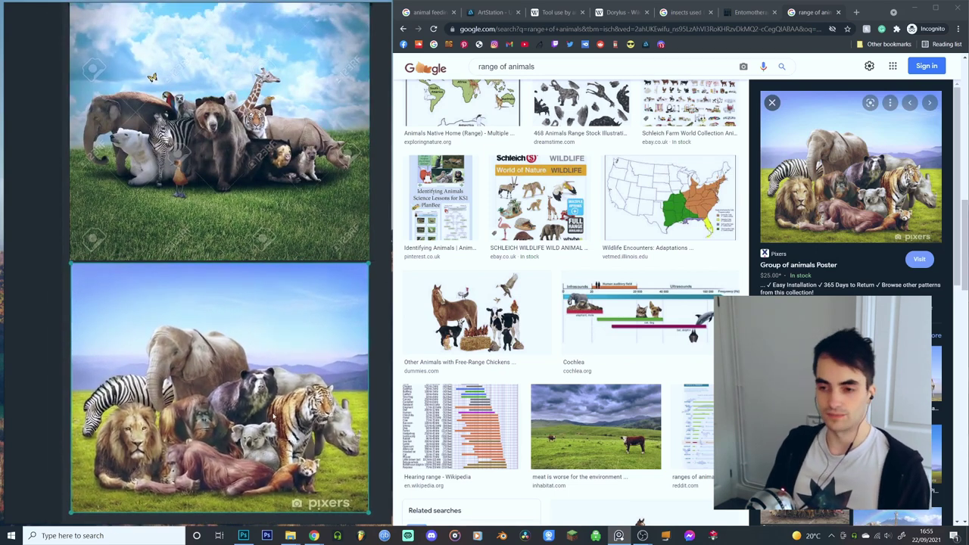
pyautogui.moveTo(262, 397); pyautogui.dragTo(262, 347)
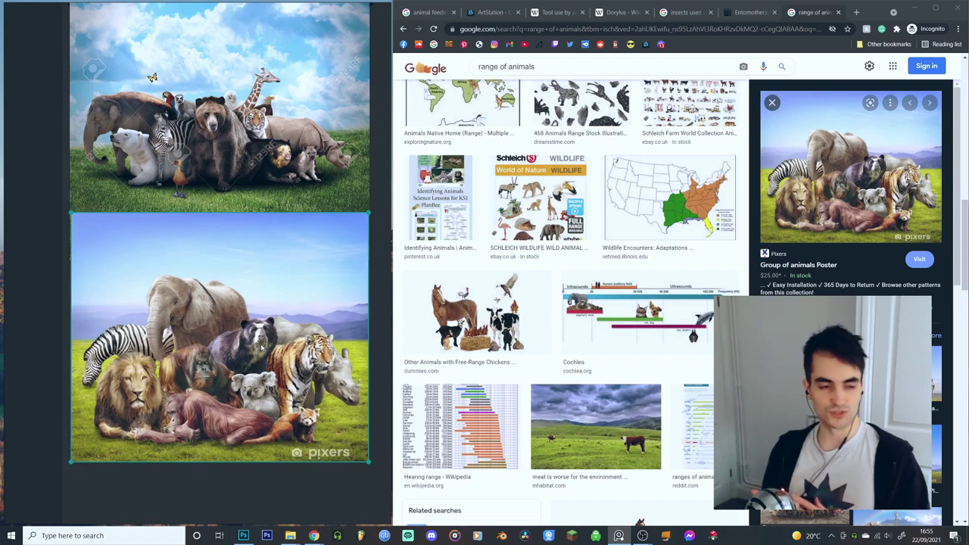
# - Select the three stacked animal group pictures together and move them further left of the animal reference grid
pyautogui.scroll(-5, 262, 347)
pyautogui.moveTo(262, 346); pyautogui.dragTo(90, 365)
pyautogui.moveTo(374, 310); pyautogui.dragTo(190, 246)
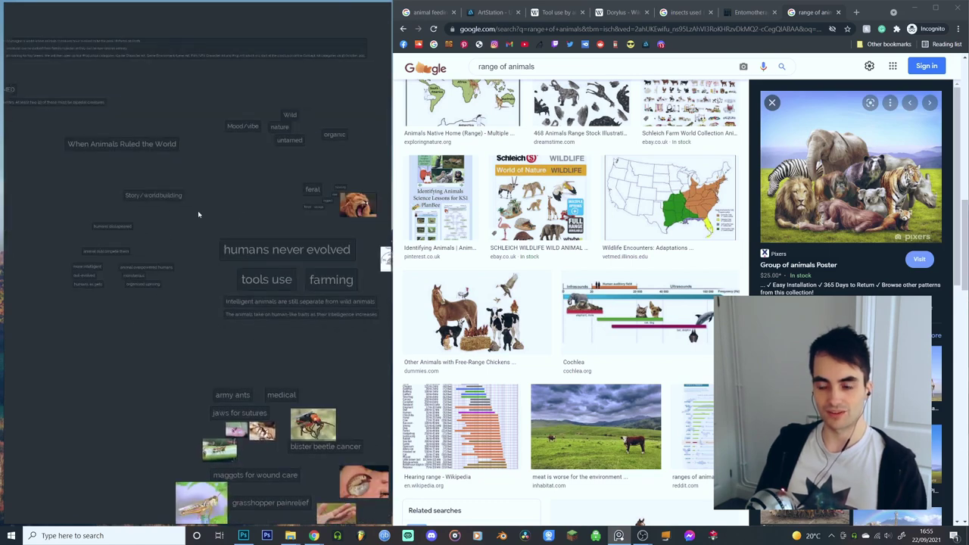
pyautogui.scroll(-5, 212, 367)
pyautogui.moveTo(101, 366); pyautogui.dragTo(236, 342)
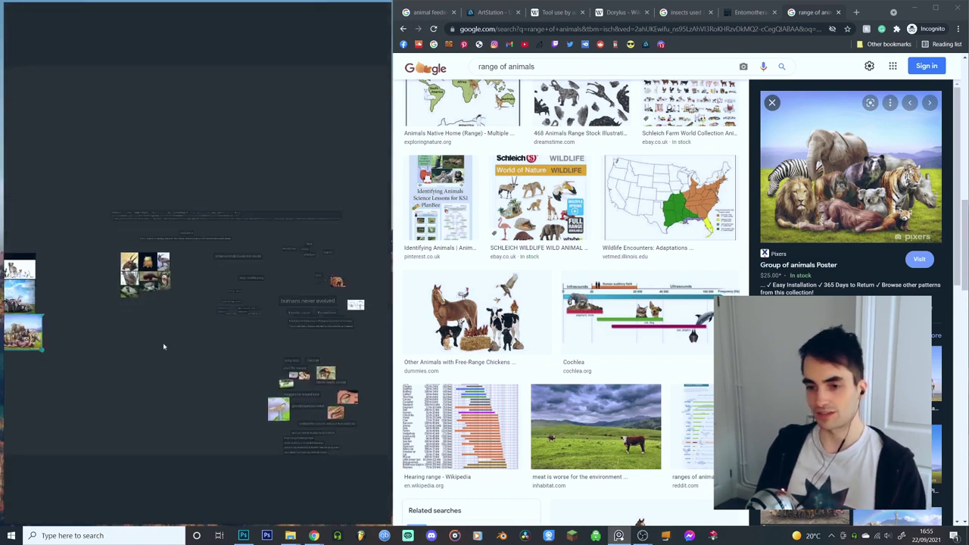
pyautogui.scroll(5, 45, 307)
pyautogui.moveTo(319, 454); pyautogui.dragTo(119, 133)
pyautogui.moveTo(246, 404); pyautogui.dragTo(235, 327)
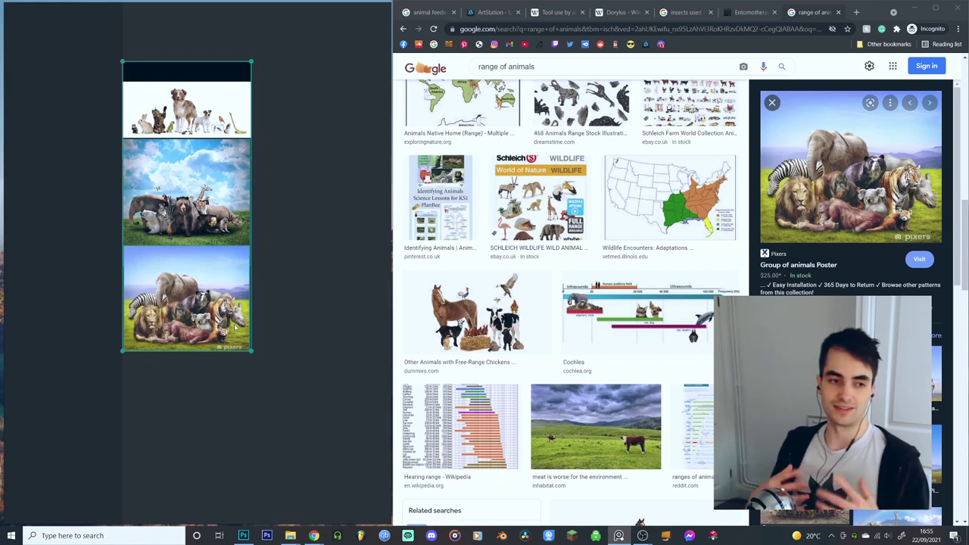
pyautogui.click(178, 327)
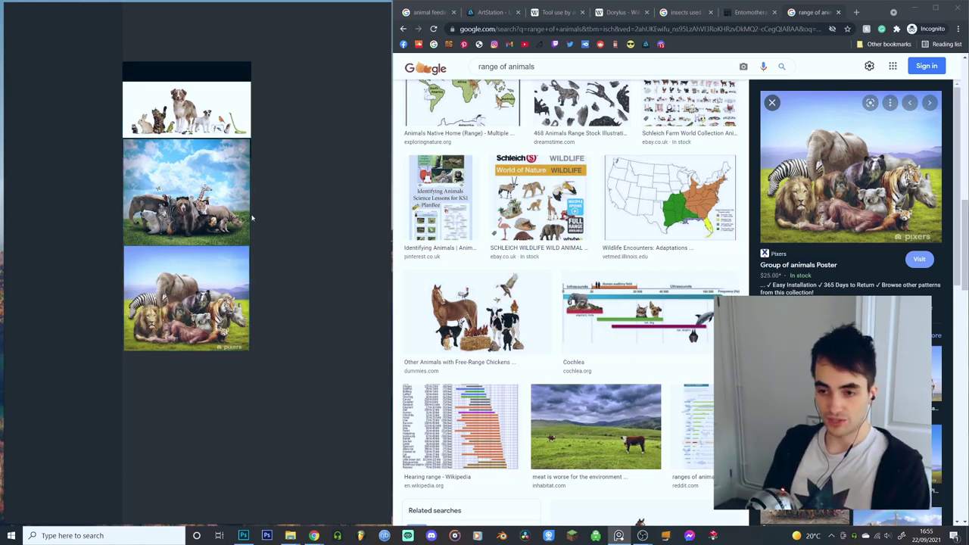
pyautogui.moveTo(253, 218); pyautogui.dragTo(212, 272)
pyautogui.scroll(-3, 243, 373)
pyautogui.moveTo(263, 385); pyautogui.dragTo(145, 226)
pyautogui.moveTo(148, 262); pyautogui.dragTo(110, 257)
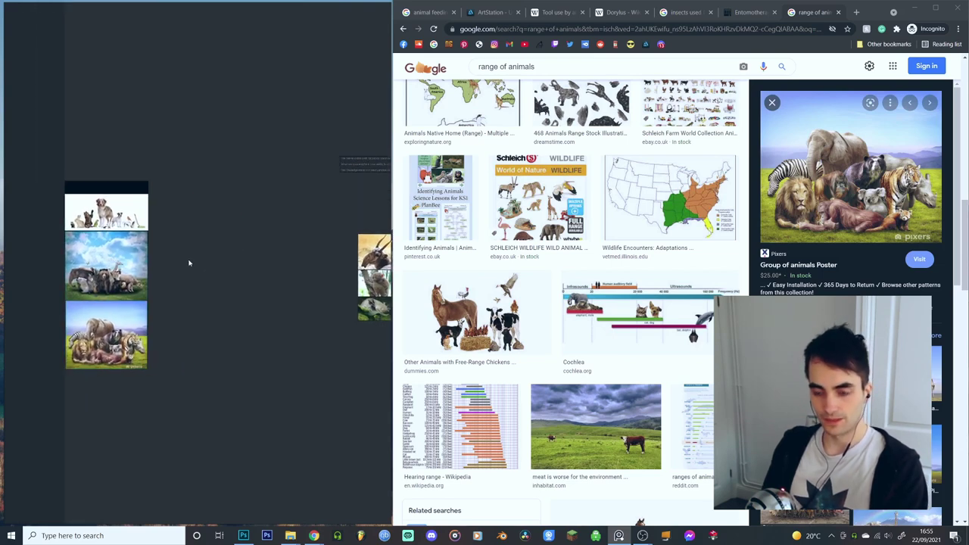
# - Add the notes "Medical" and "military" to the right of the animal group pictures, one directly below the other
pyautogui.scroll(3, 191, 250)
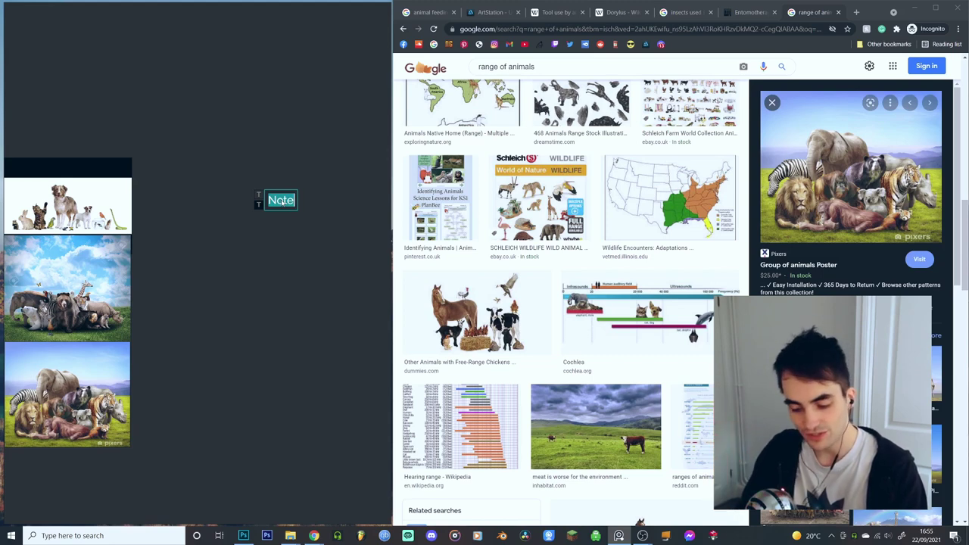
pyautogui.write('Medical')
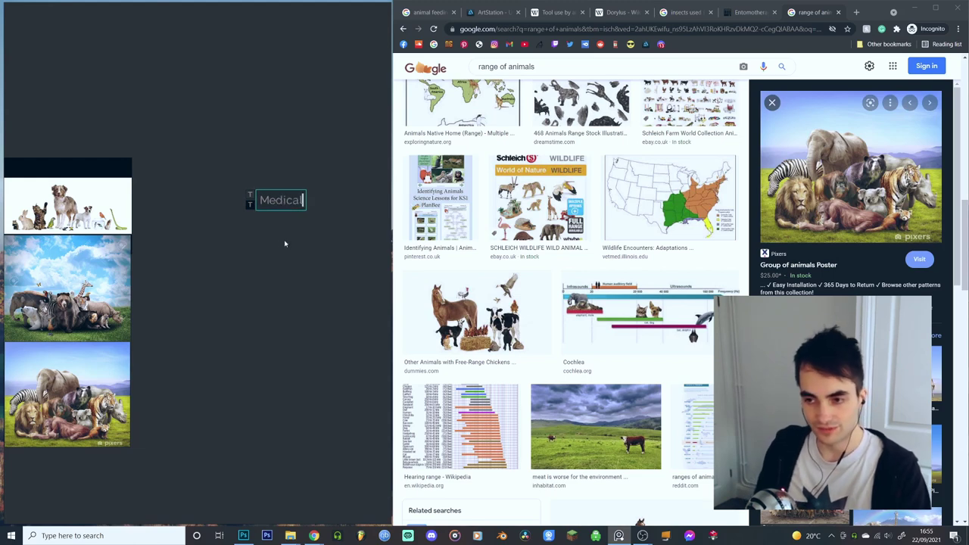
pyautogui.click(281, 242)
pyautogui.click(254, 226)
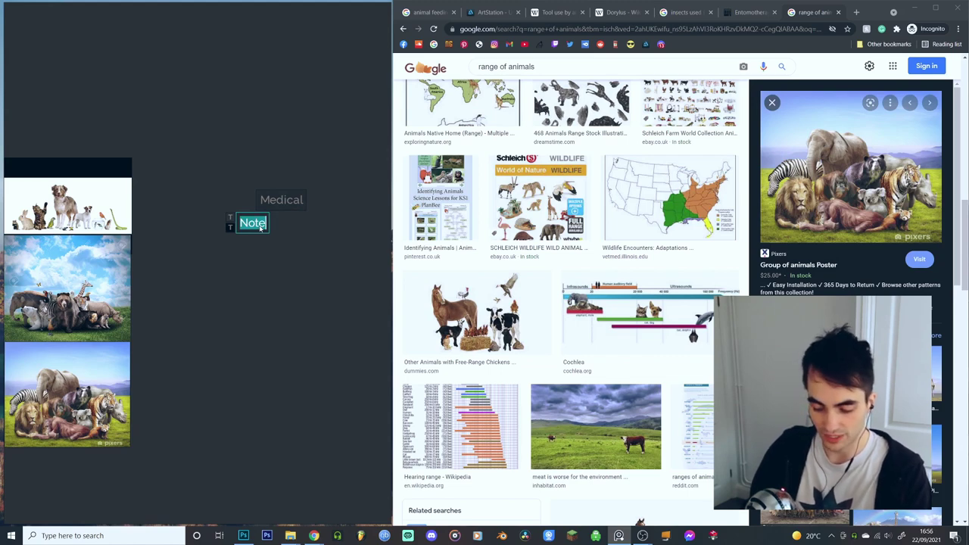
pyautogui.write('military')
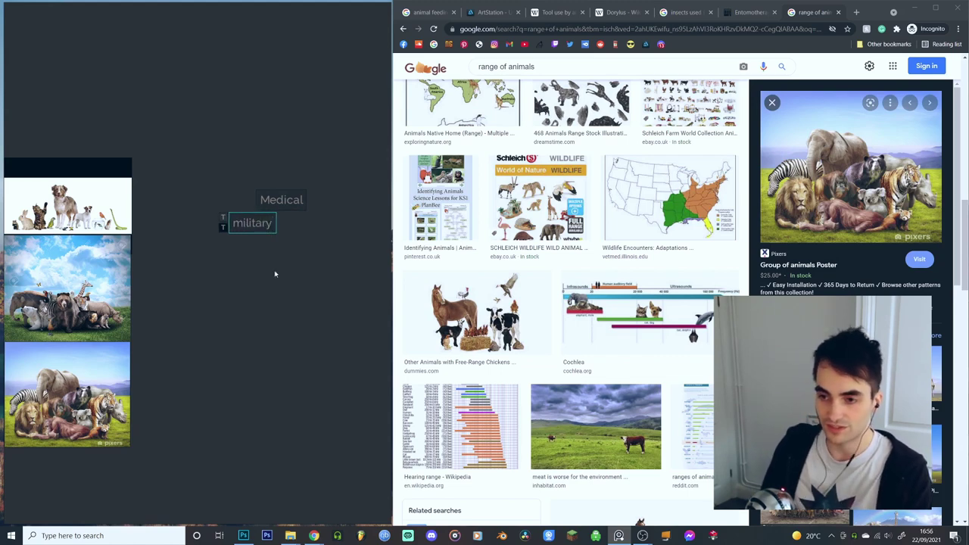
pyautogui.moveTo(264, 232); pyautogui.dragTo(289, 237)
# - Change the "Medical" note beside the animal group pictures to lowercase "medical"
pyautogui.doubleClick(273, 201)
pyautogui.click(273, 201)
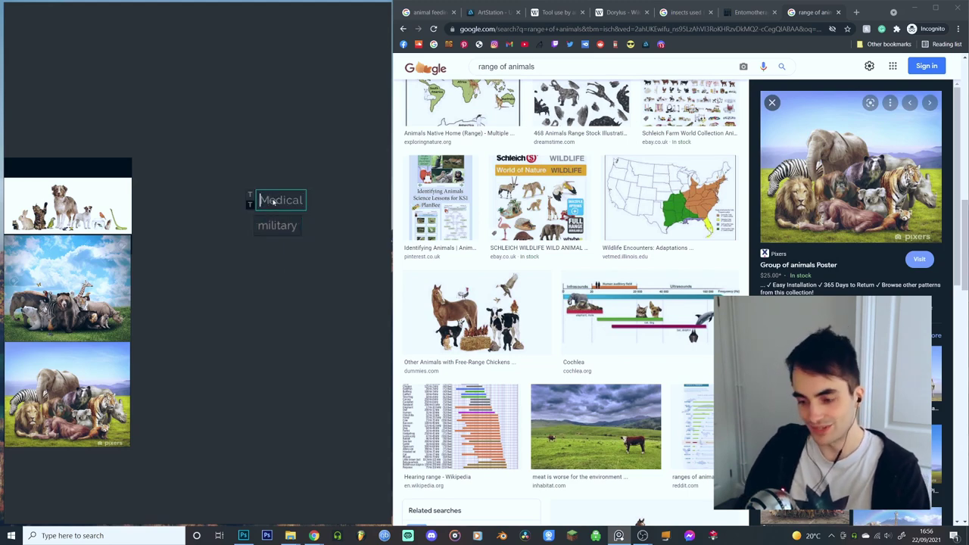
pyautogui.press('BackSpace')
pyautogui.write('m')
pyautogui.click(265, 286)
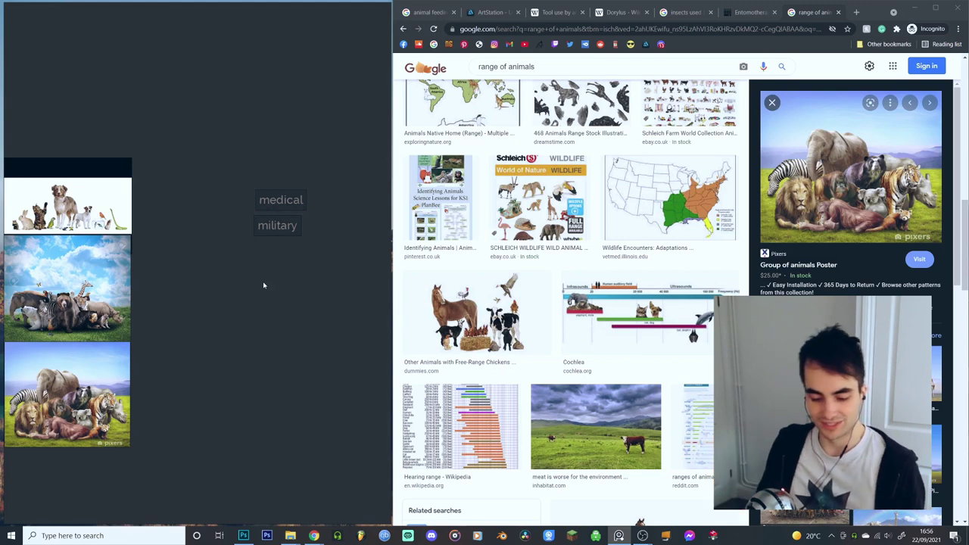
# - Add the notes "teacher", "builder" and "food" below "military", lined up as a column
pyautogui.doubleClick(259, 254)
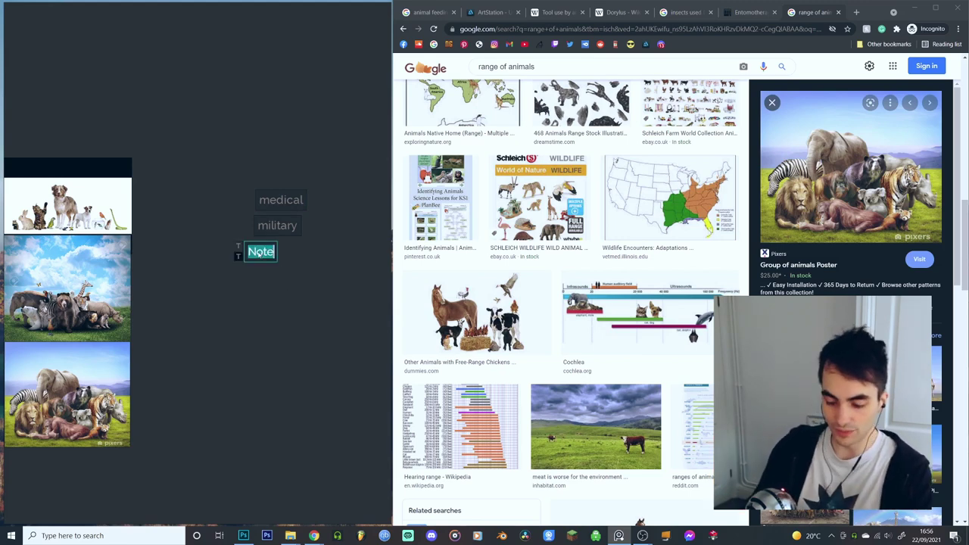
pyautogui.write('teacher')
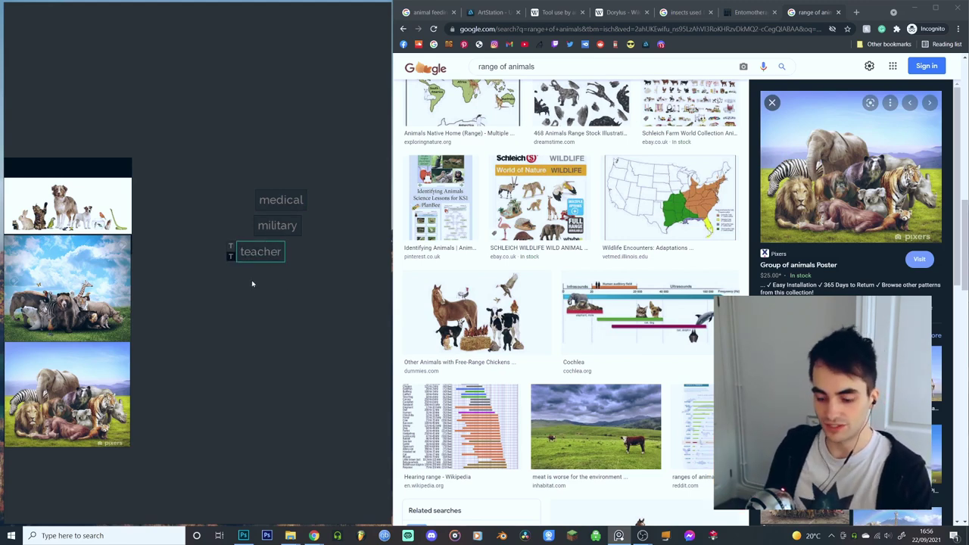
pyautogui.doubleClick(253, 280)
pyautogui.write('builder')
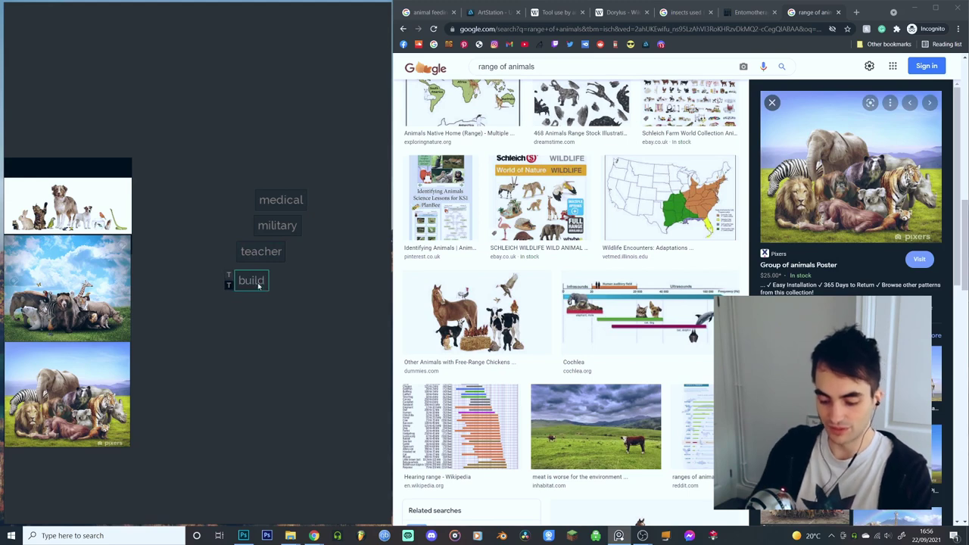
pyautogui.doubleClick(283, 303)
pyautogui.write('food')
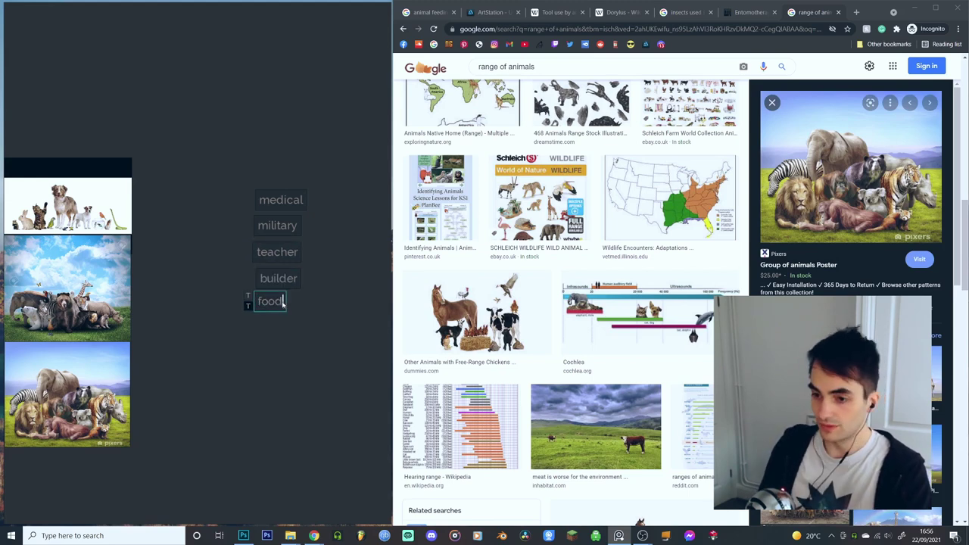
# - Add the notes "serving" and "preparing" beside "food" and shrink both to small sub-notes
pyautogui.moveTo(303, 324); pyautogui.dragTo(225, 327)
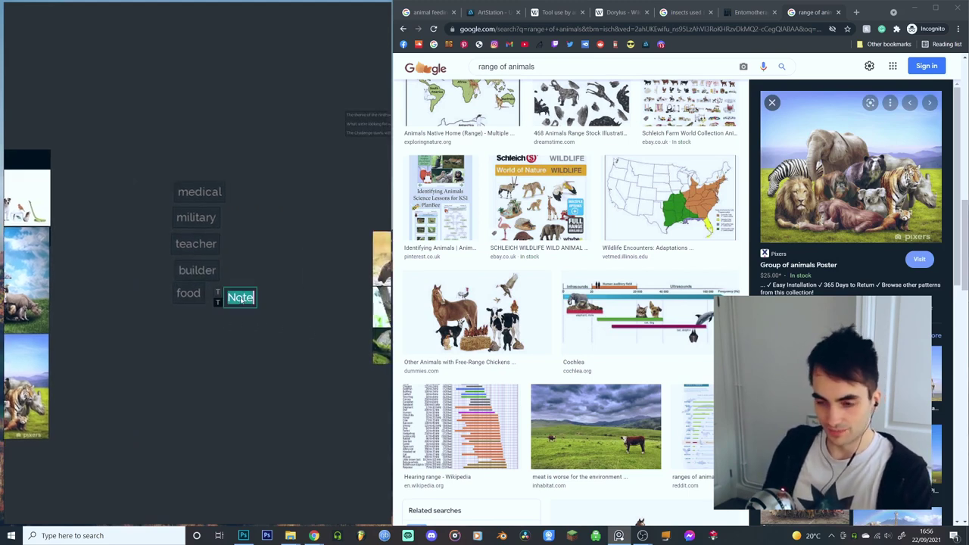
pyautogui.write('sewing')
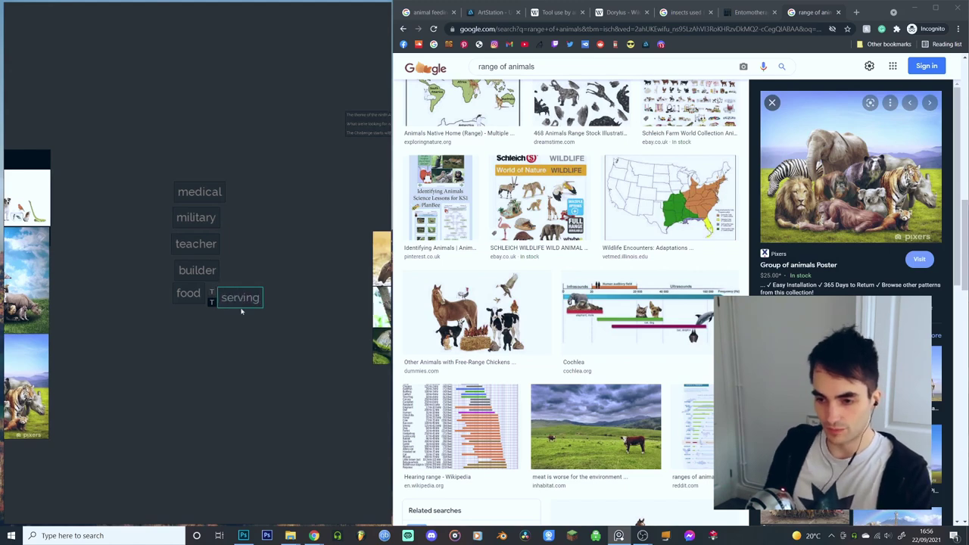
pyautogui.click(231, 317)
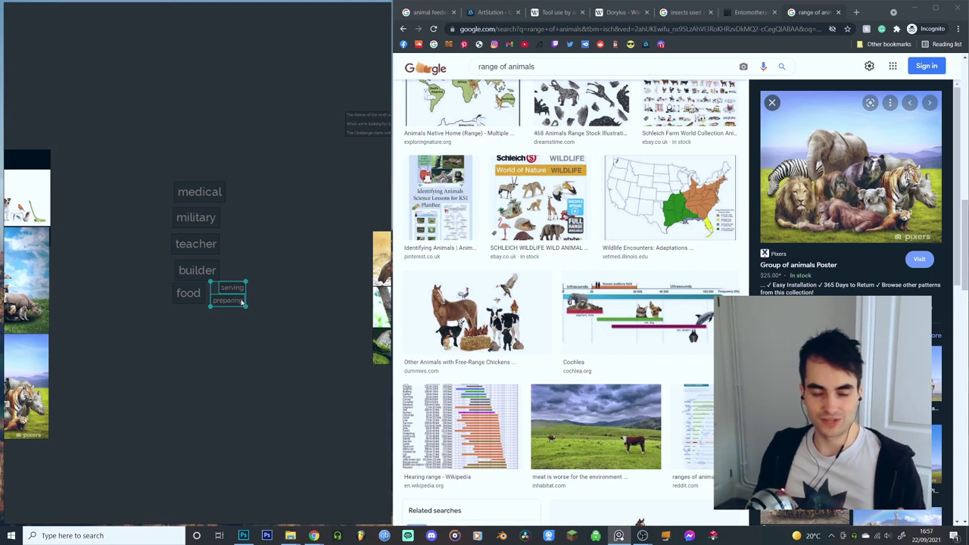
# - Add the note "family" below "food" and enlarge it to match the other role notes in the column
pyautogui.click(185, 324)
pyautogui.scroll(2, 185, 324)
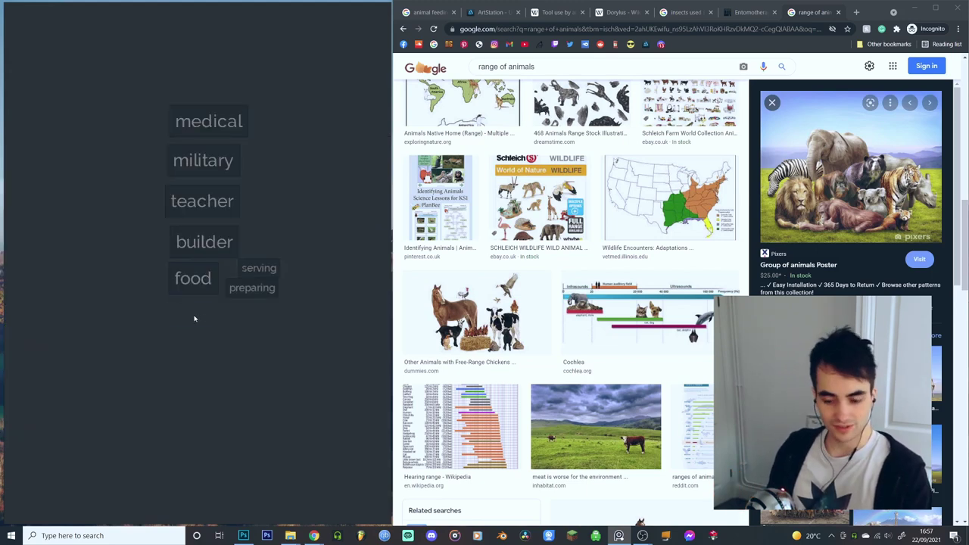
pyautogui.doubleClick(194, 319)
pyautogui.write('family')
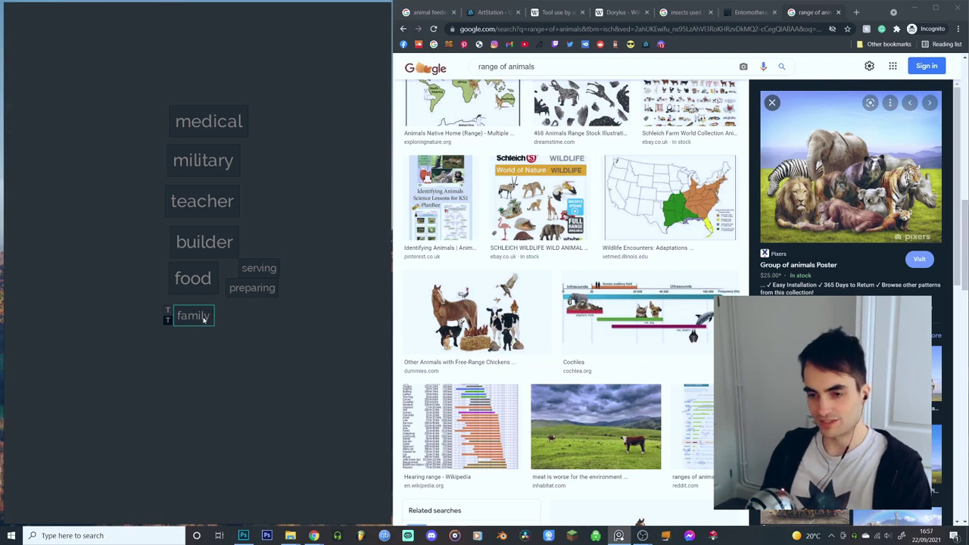
pyautogui.click(204, 333)
pyautogui.click(207, 325)
pyautogui.moveTo(215, 327)
pyautogui.mouseDown()
pyautogui.moveTo(239, 337)
pyautogui.moveTo(218, 328)
pyautogui.mouseUp()
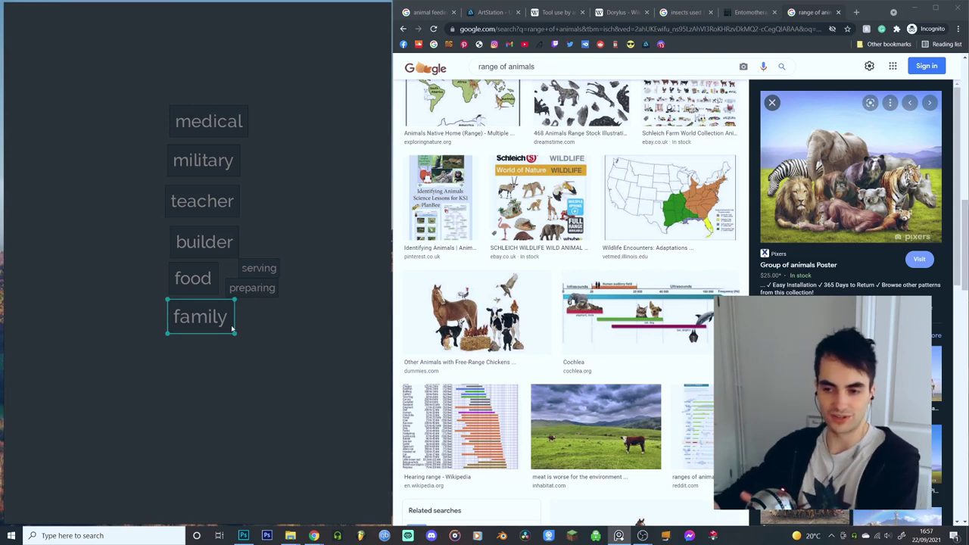
pyautogui.moveTo(145, 75); pyautogui.dragTo(213, 282)
pyautogui.click(325, 211)
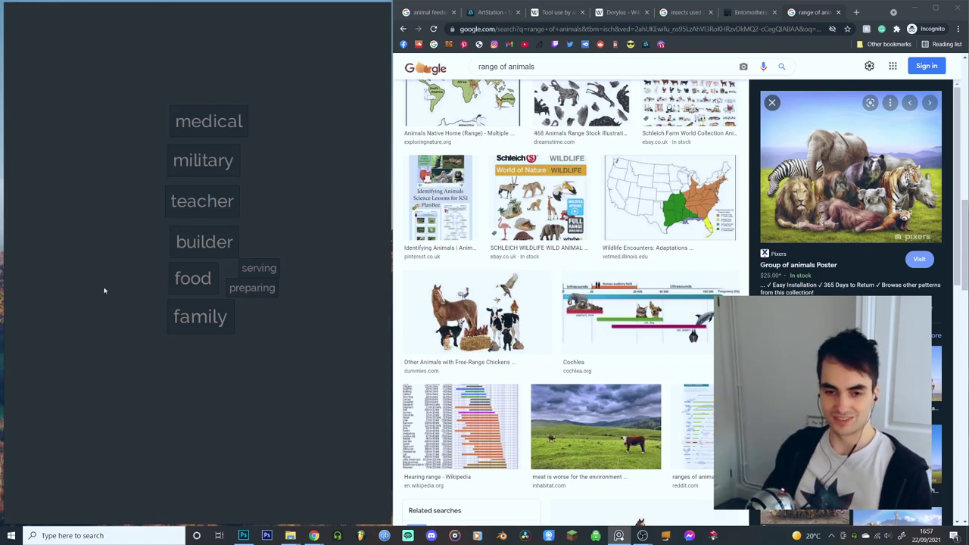
# - Search Google Images for "possum with babies"
pyautogui.scroll(-9, 150, 320)
pyautogui.scroll(5, 247, 345)
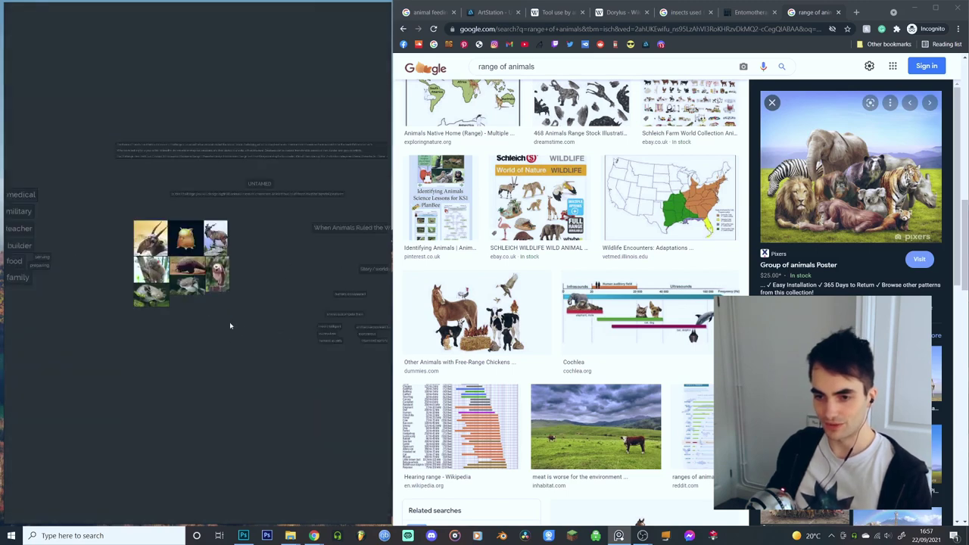
pyautogui.moveTo(248, 343); pyautogui.dragTo(96, 269)
pyautogui.moveTo(212, 349); pyautogui.dragTo(308, 343)
pyautogui.moveTo(74, 283); pyautogui.dragTo(192, 299)
pyautogui.click(535, 67)
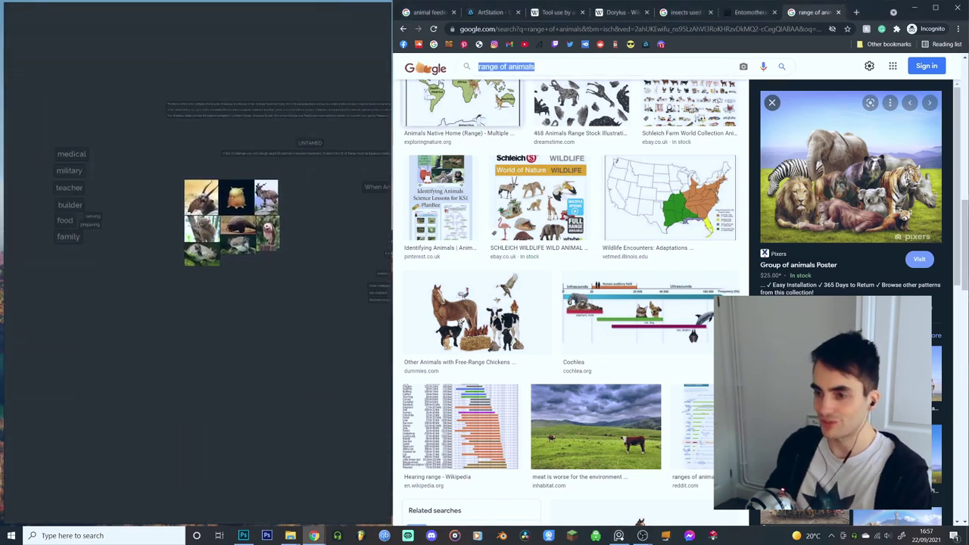
pyautogui.write('possum')
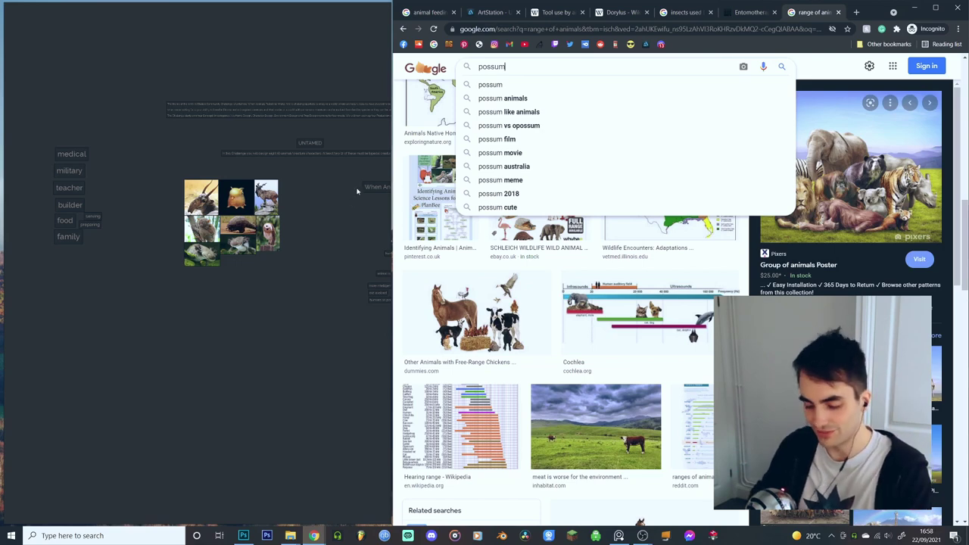
pyautogui.write('with babies')
pyautogui.press('Return')
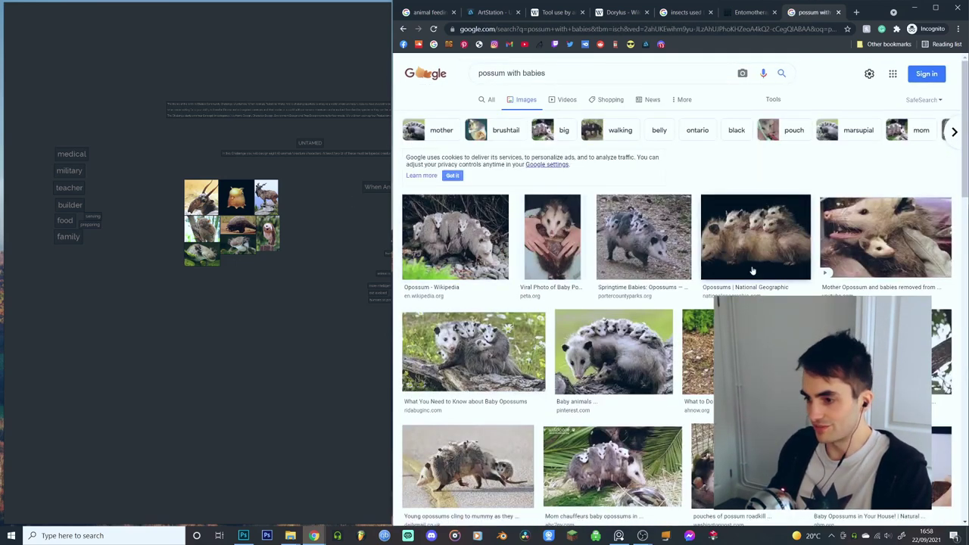
# - Add the picture of the opossum carrying a row of babies to the board, beside the animal reference grid
pyautogui.click(617, 357)
pyautogui.scroll(2, 65, 222)
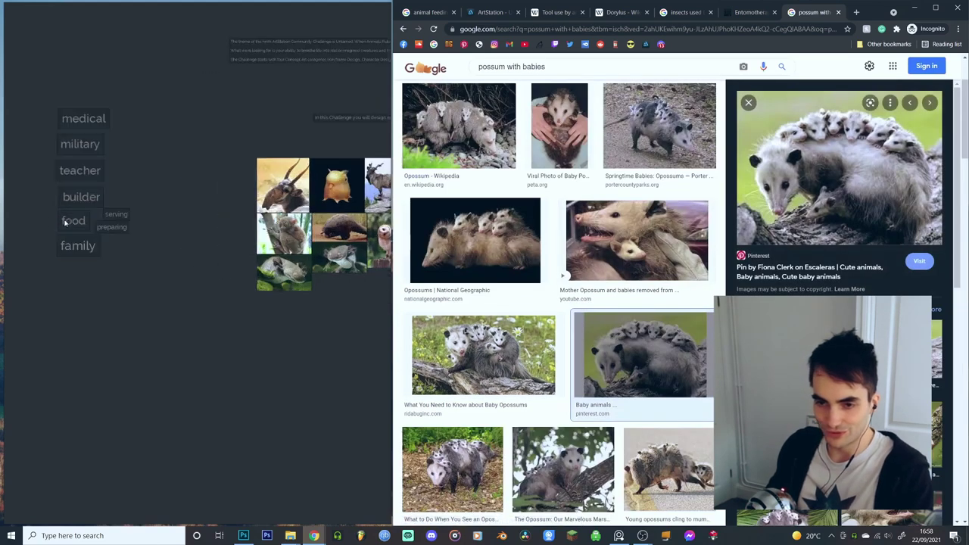
pyautogui.scroll(2, 65, 222)
pyautogui.moveTo(65, 221); pyautogui.dragTo(174, 278)
pyautogui.moveTo(309, 332); pyautogui.dragTo(70, 106)
pyautogui.click(281, 270)
pyautogui.moveTo(314, 290); pyautogui.dragTo(227, 271)
pyautogui.moveTo(830, 155); pyautogui.dragTo(298, 330)
pyautogui.moveTo(319, 379); pyautogui.dragTo(174, 370)
# - Copy the pangolin picture from the animal grid and place a small duplicate beside the "military" note
pyautogui.scroll(4, 280, 270)
pyautogui.moveTo(280, 273); pyautogui.dragTo(262, 280)
pyautogui.click(261, 281)
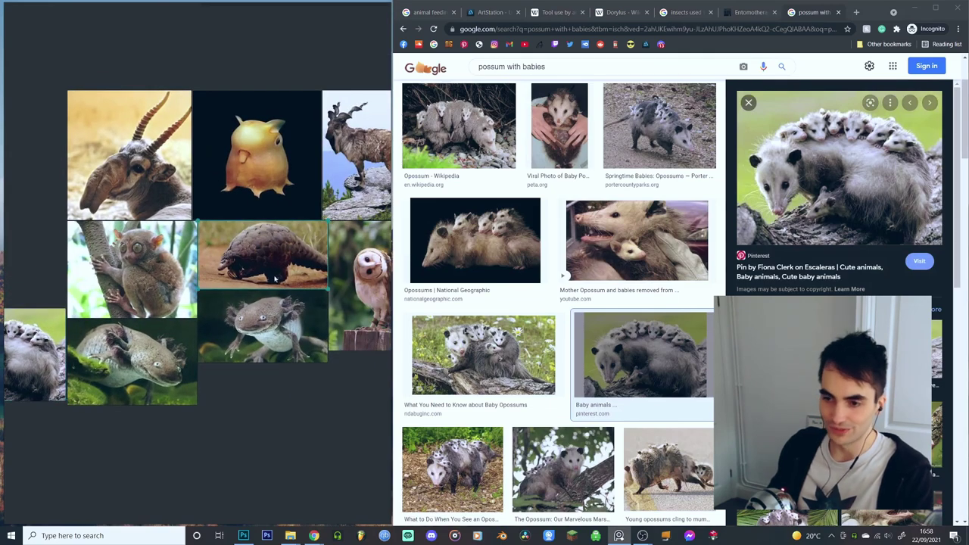
pyautogui.scroll(3, 250, 277)
pyautogui.scroll(-1, 231, 268)
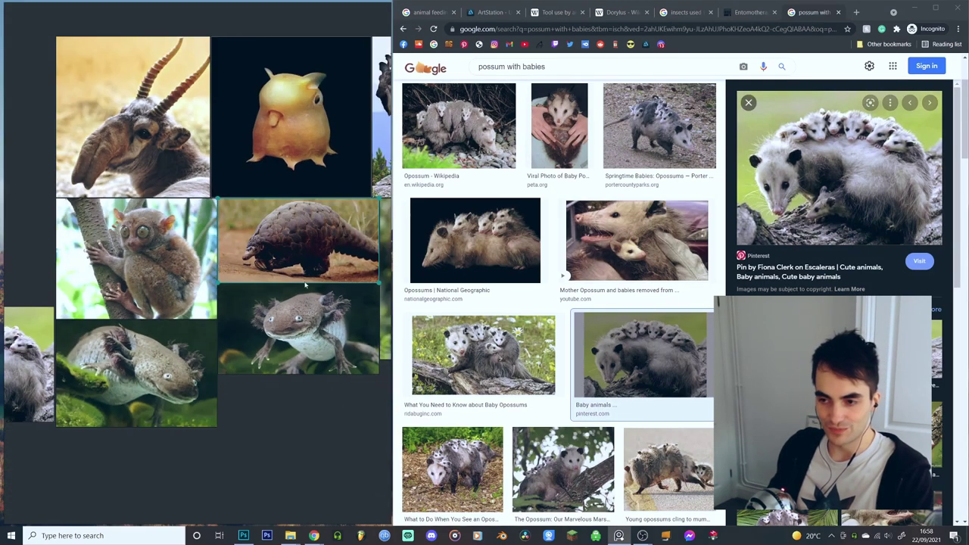
pyautogui.scroll(-5, 342, 281)
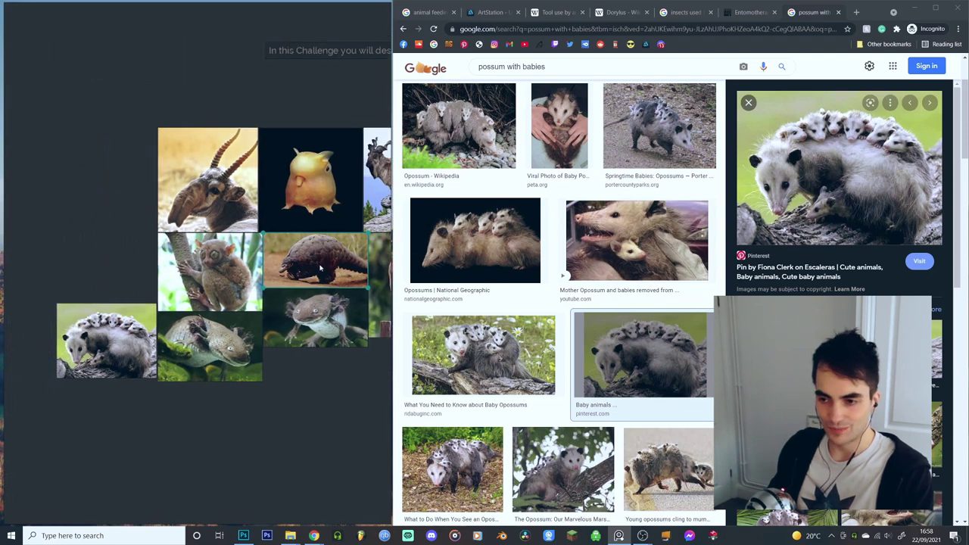
pyautogui.hotkey('ctrl', 'c')
pyautogui.moveTo(84, 256); pyautogui.dragTo(338, 274)
pyautogui.hotkey('ctrl', 'v')
pyautogui.moveTo(307, 206); pyautogui.dragTo(277, 126)
pyautogui.moveTo(260, 111); pyautogui.dragTo(262, 133)
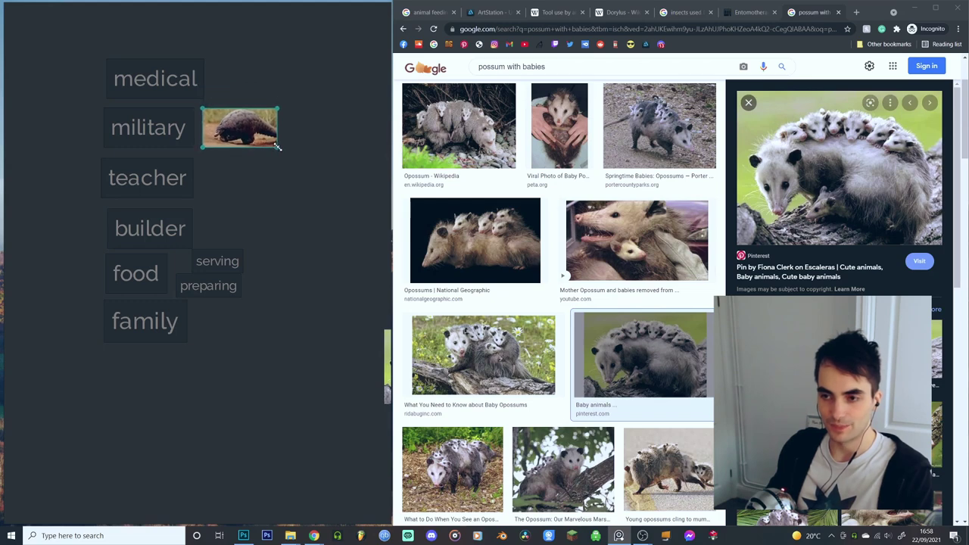
pyautogui.click(284, 152)
# - Move the opossum picture beside the "family" note and shrink it to a small thumbnail
pyautogui.scroll(-2, 303, 239)
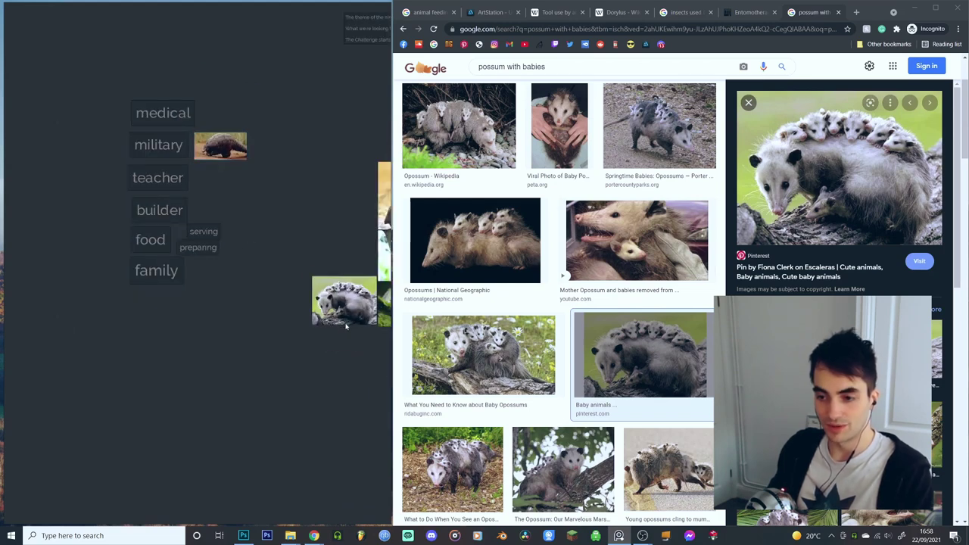
pyautogui.moveTo(343, 316); pyautogui.dragTo(247, 281)
pyautogui.scroll(5, 216, 273)
pyautogui.scroll(-5, 226, 287)
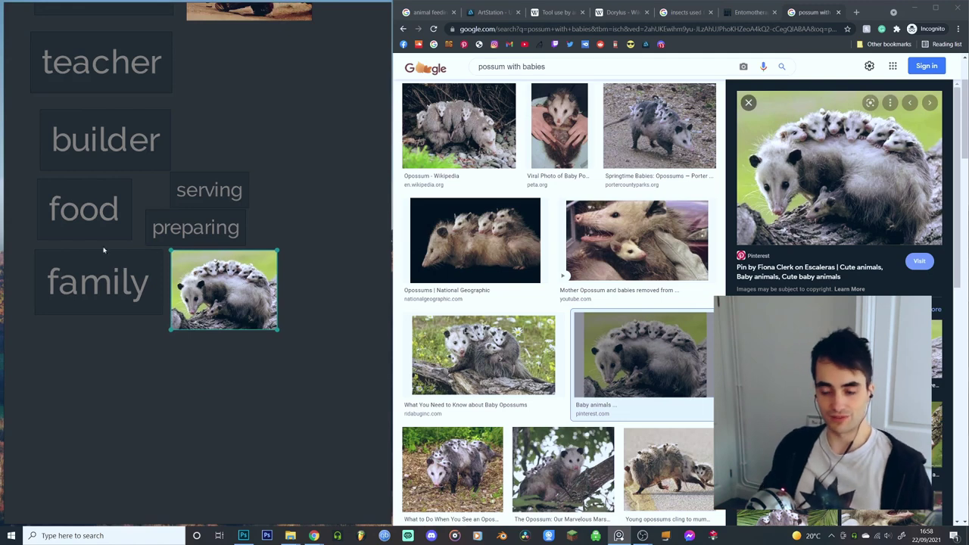
pyautogui.scroll(-3, 245, 402)
pyautogui.moveTo(253, 405); pyautogui.dragTo(44, 59)
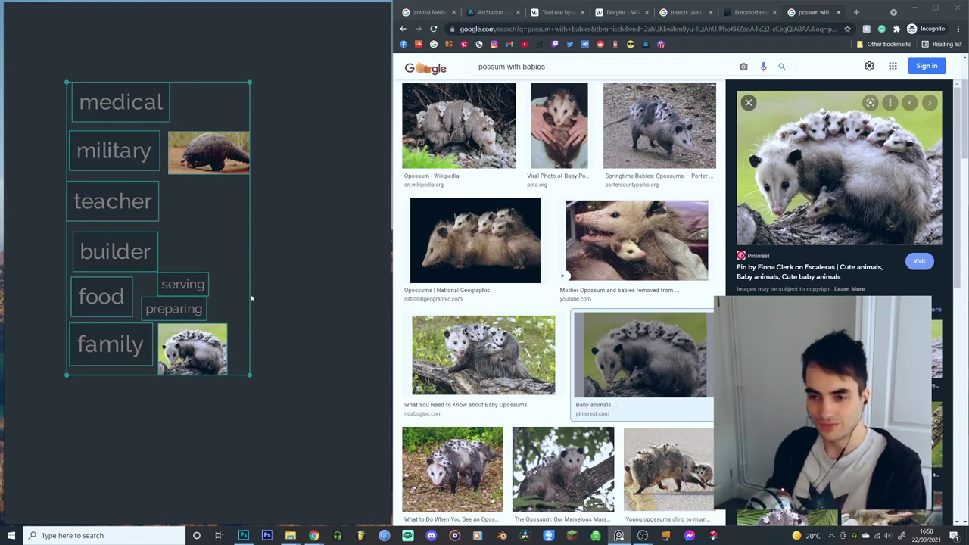
pyautogui.click(255, 299)
pyautogui.scroll(-4, 227, 303)
pyautogui.click(193, 209)
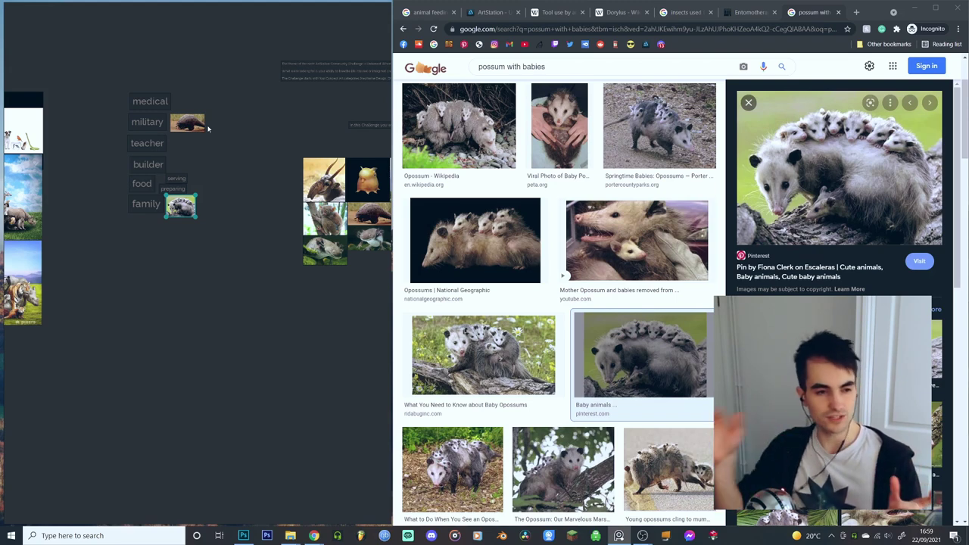
pyautogui.click(164, 286)
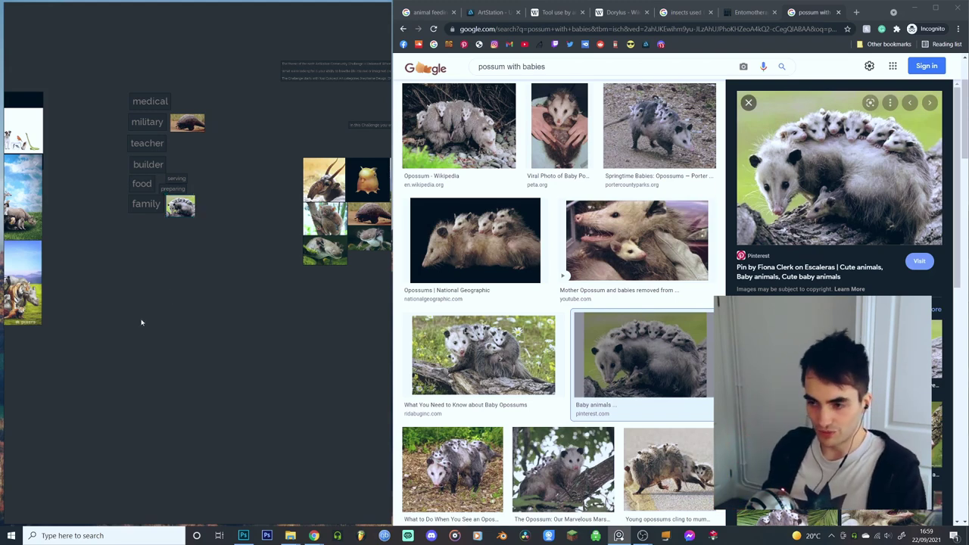
pyautogui.scroll(2, 141, 322)
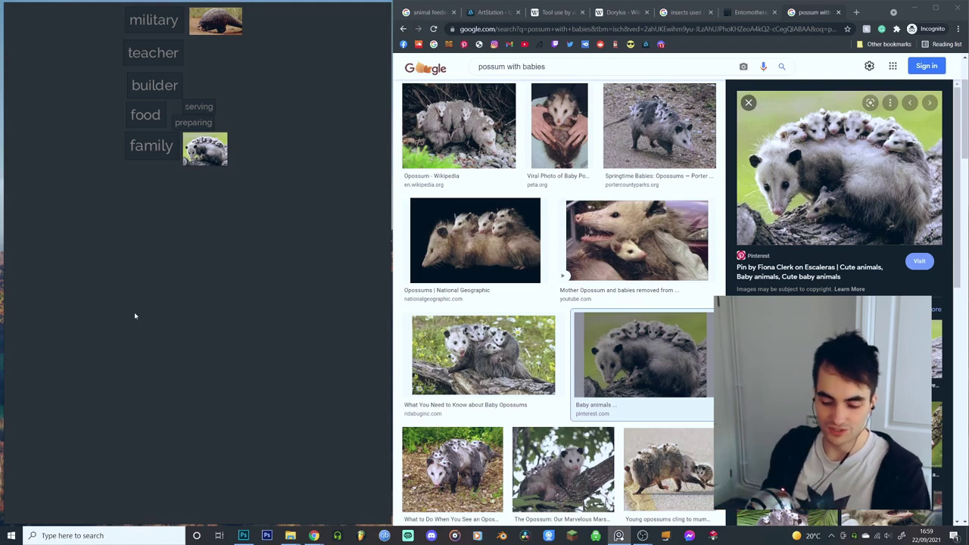
pyautogui.doubleClick(129, 231)
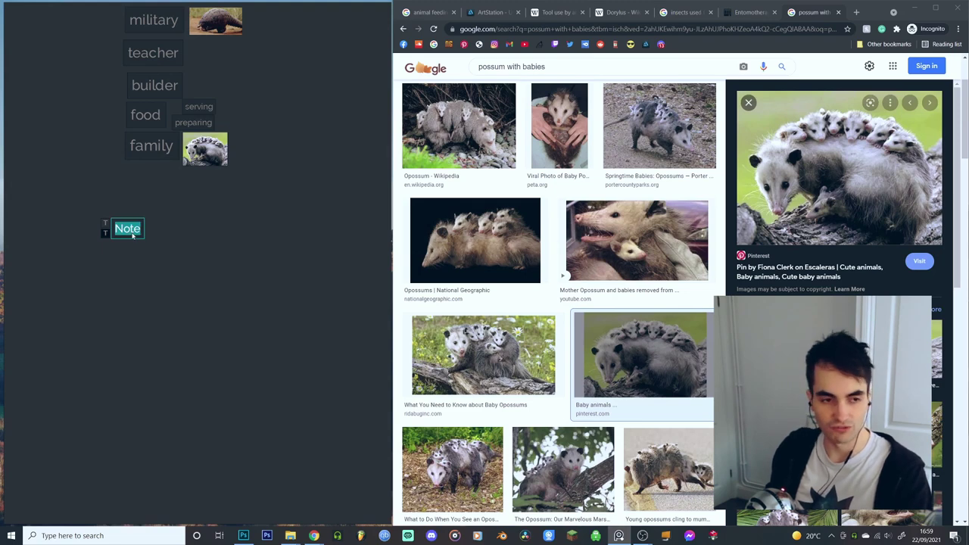
pyautogui.click(210, 242)
pyautogui.hotkey('ctrl', 'z')
pyautogui.scroll(-2, 176, 270)
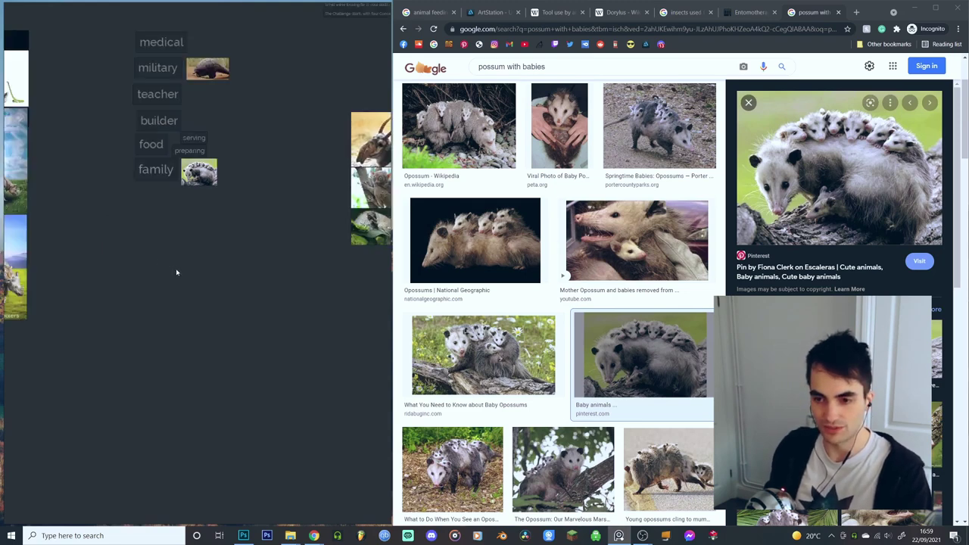
# - Add the biome notes "Desert", "temperate", "arctic" and "rainforest" below the role notes
pyautogui.moveTo(177, 273); pyautogui.dragTo(216, 288)
pyautogui.hotkey('ctrl', 'n')
pyautogui.write('Desert')
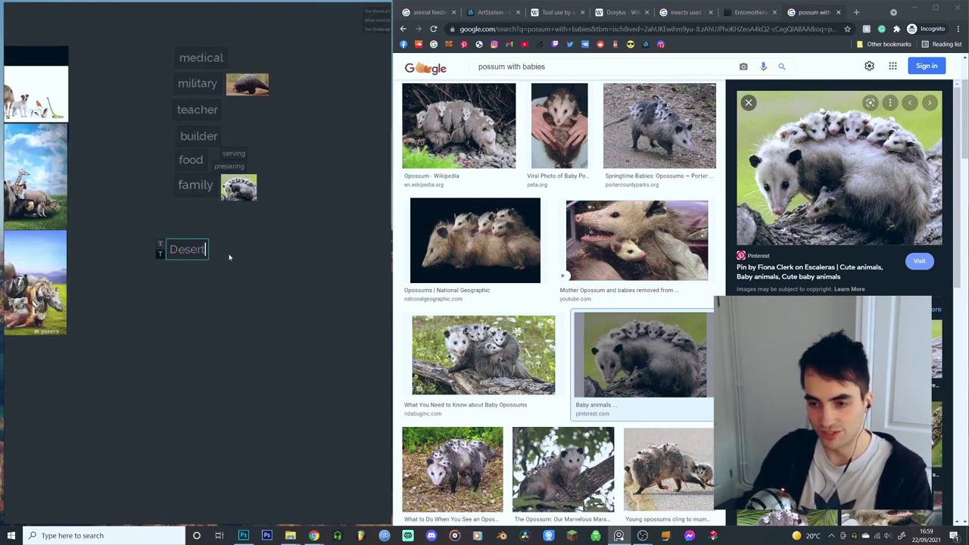
pyautogui.hotkey('ctrl', 'n')
pyautogui.write('temperate')
pyautogui.hotkey('ctrl', 'n')
pyautogui.write('arctic')
pyautogui.hotkey('ctrl', 'n')
pyautogui.write('rainforest')
# - Add the biome notes "ocean", "swamp" and "tundra" below "rainforest"
pyautogui.doubleClick(156, 345)
pyautogui.write('ocean')
pyautogui.doubleClick(155, 366)
pyautogui.write('swamp')
pyautogui.doubleClick(147, 389)
pyautogui.write('tundra')
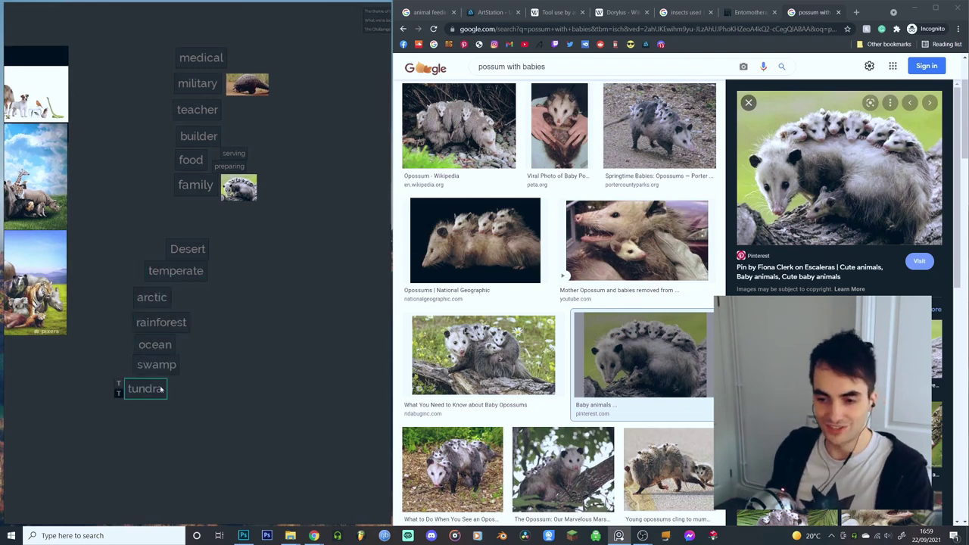
pyautogui.click(189, 396)
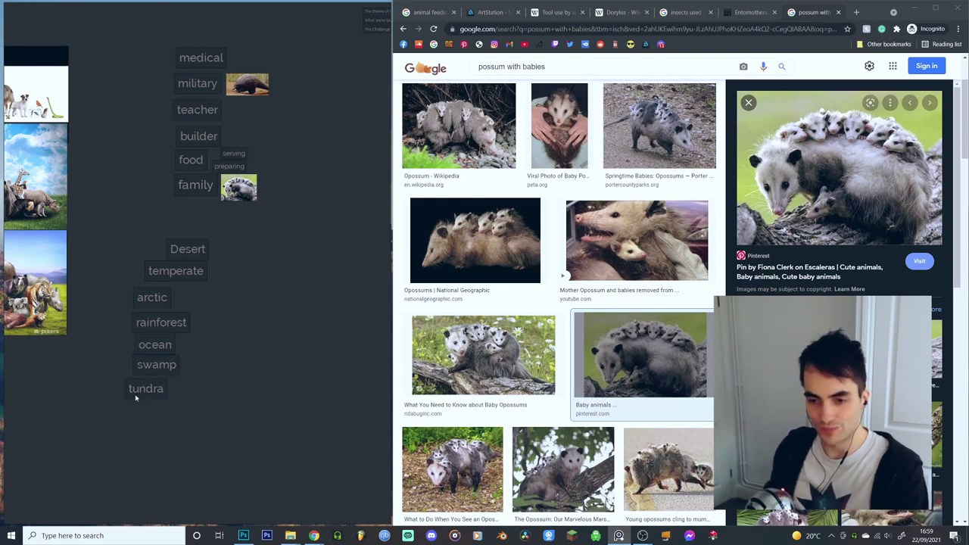
# - Line up the seven biome notes as a tidy column and place it directly beneath the role column
pyautogui.moveTo(140, 391); pyautogui.dragTo(156, 303)
pyautogui.moveTo(160, 327); pyautogui.dragTo(161, 288)
pyautogui.moveTo(193, 256); pyautogui.dragTo(162, 257)
pyautogui.moveTo(249, 422); pyautogui.dragTo(113, 252)
pyautogui.moveTo(212, 345); pyautogui.dragTo(221, 347)
pyautogui.moveTo(280, 402); pyautogui.dragTo(135, 241)
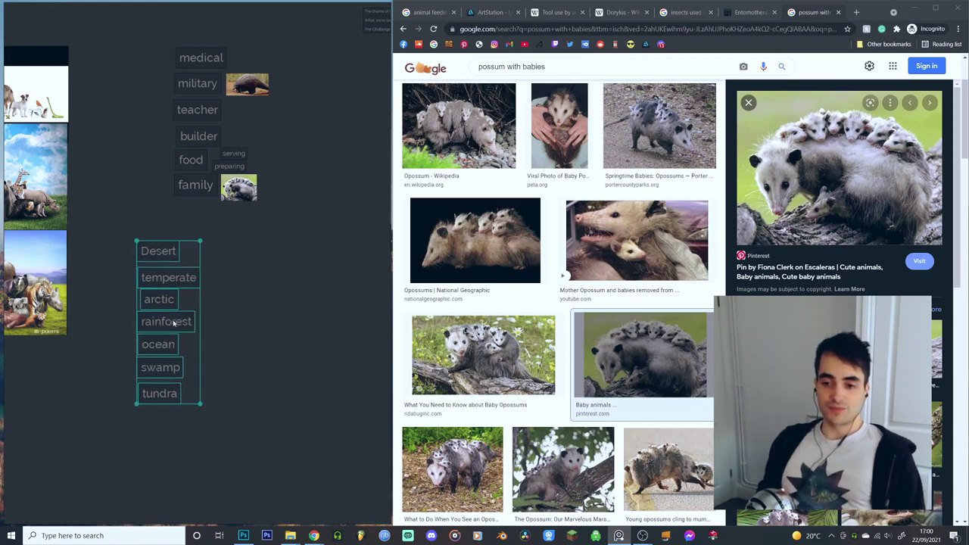
pyautogui.moveTo(172, 320); pyautogui.dragTo(210, 335)
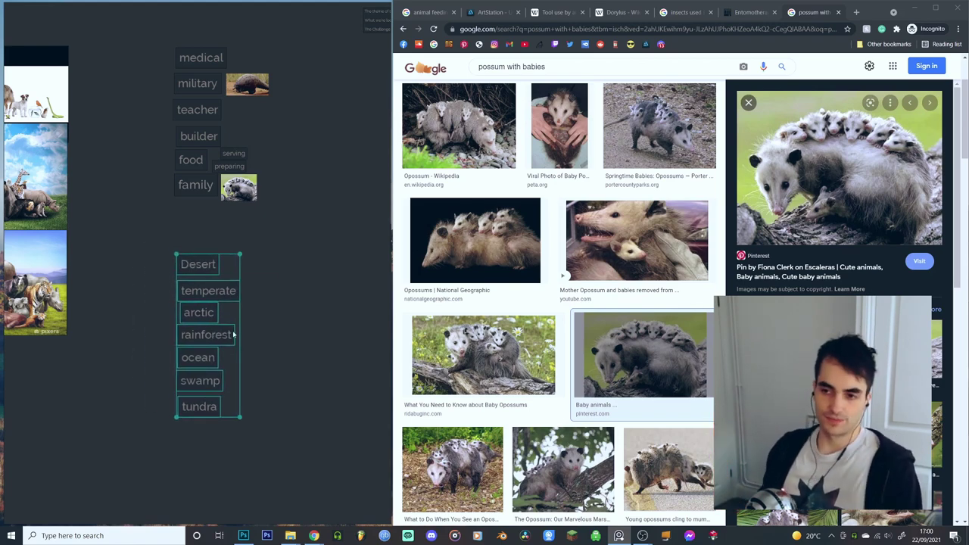
pyautogui.moveTo(329, 269); pyautogui.dragTo(210, 28)
pyautogui.click(209, 227)
pyautogui.moveTo(195, 273); pyautogui.dragTo(193, 278)
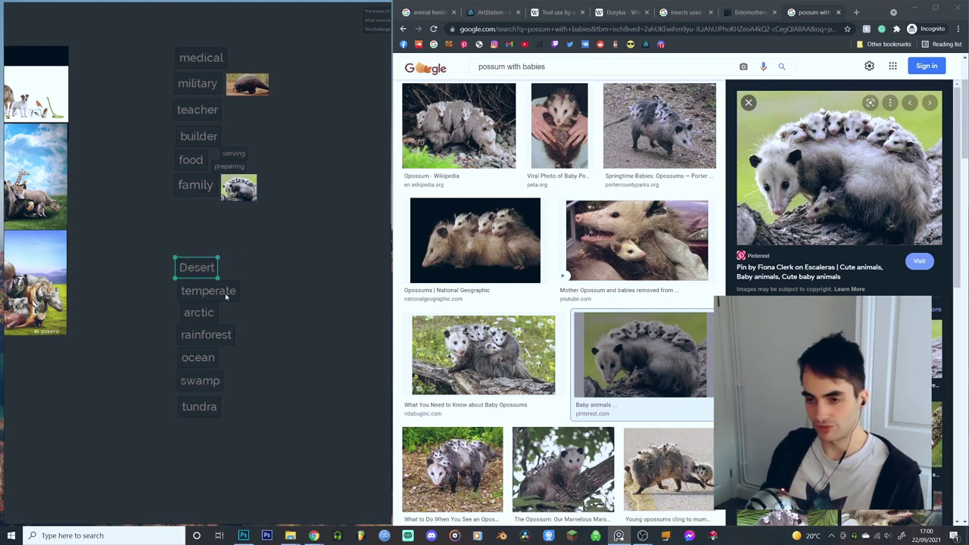
pyautogui.moveTo(285, 321); pyautogui.dragTo(286, 266)
pyautogui.scroll(-4, 275, 309)
pyautogui.moveTo(260, 337); pyautogui.dragTo(291, 273)
pyautogui.moveTo(299, 329); pyautogui.dragTo(240, 180)
pyautogui.moveTo(275, 231); pyautogui.dragTo(177, 350)
pyautogui.moveTo(367, 297); pyautogui.dragTo(270, 226)
pyautogui.hotkey('ctrl', 'z')
# - Duplicate the role and biome notes into empty space below as two side-by-side columns, enlarging the biome copies slightly
pyautogui.moveTo(342, 329); pyautogui.dragTo(244, 28)
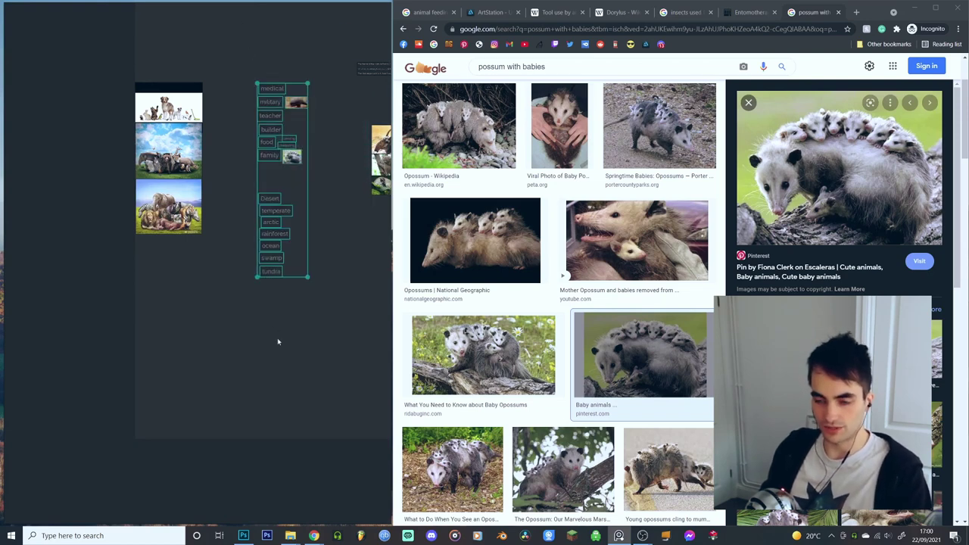
pyautogui.hotkey('ctrl', 'c')
pyautogui.moveTo(280, 347); pyautogui.dragTo(253, 238)
pyautogui.hotkey('ctrl', 'v')
pyautogui.moveTo(253, 156); pyautogui.dragTo(242, 226)
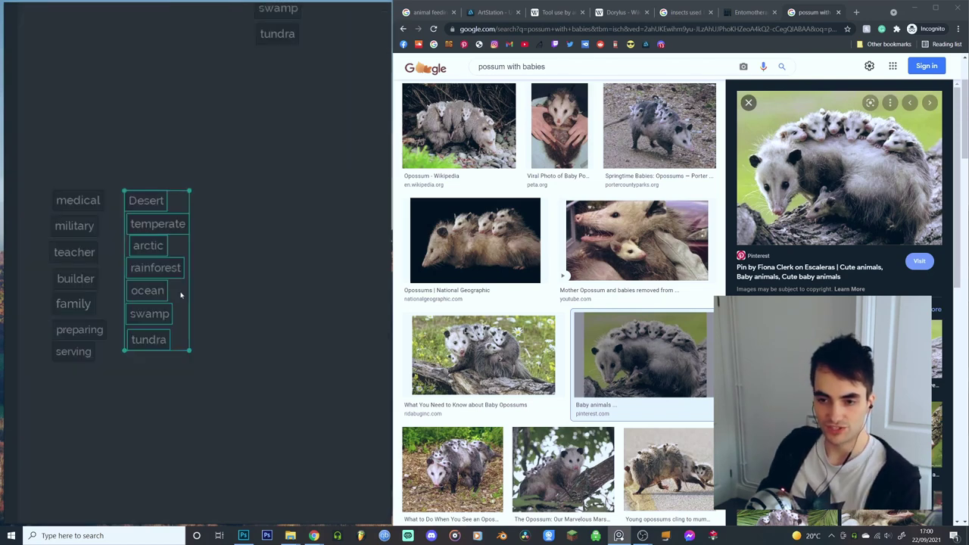
pyautogui.moveTo(188, 353); pyautogui.dragTo(207, 363)
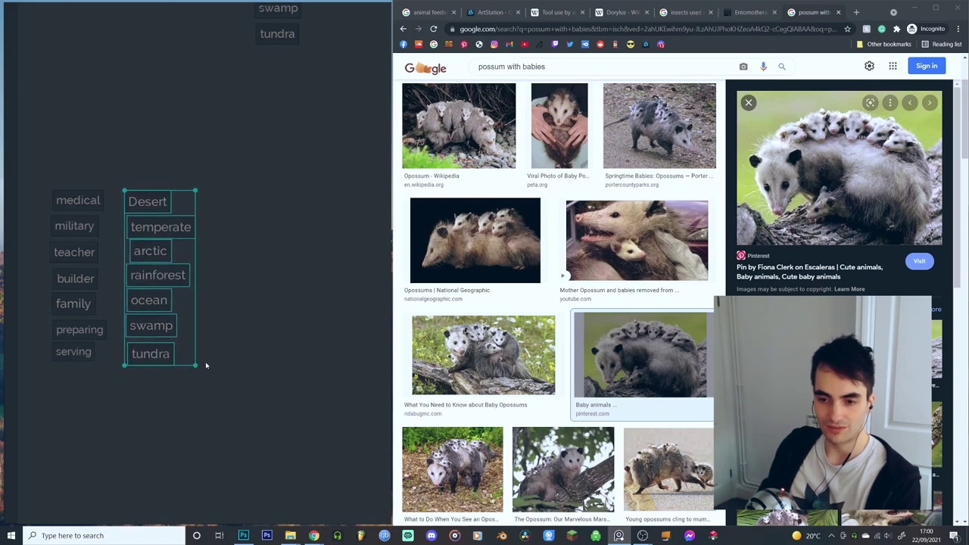
pyautogui.click(218, 345)
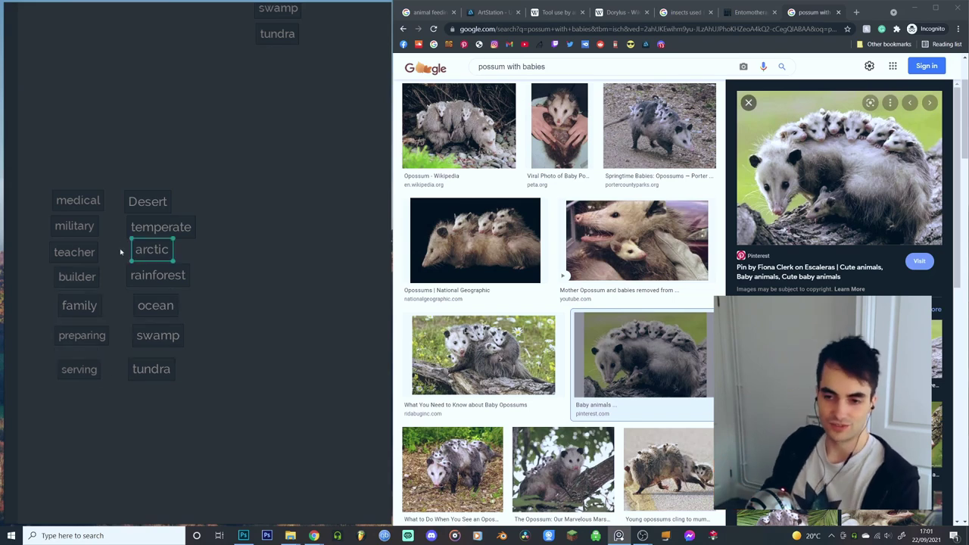
# - Reorder the duplicated roles as serving, preparing, medical, military, teacher, builder, family, and line them up in rows with the biomes
pyautogui.click(108, 400)
pyautogui.moveTo(108, 400); pyautogui.dragTo(45, 185)
pyautogui.moveTo(98, 280); pyautogui.dragTo(96, 346)
pyautogui.click(106, 381)
pyautogui.moveTo(82, 438); pyautogui.dragTo(71, 217)
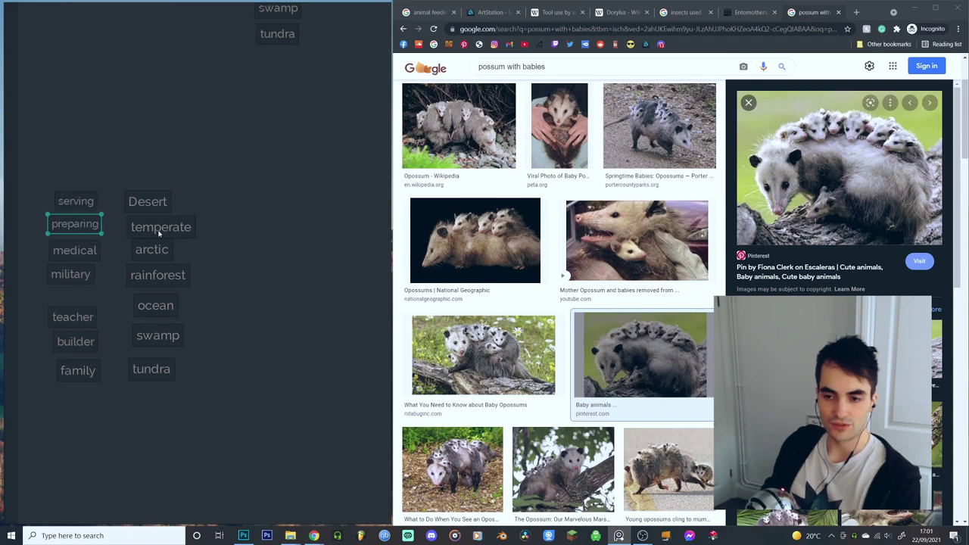
pyautogui.click(155, 251)
pyautogui.moveTo(158, 275); pyautogui.dragTo(156, 277)
pyautogui.moveTo(76, 318); pyautogui.dragTo(80, 307)
pyautogui.moveTo(82, 349); pyautogui.dragTo(77, 340)
pyautogui.click(152, 350)
pyautogui.moveTo(90, 372); pyautogui.dragTo(85, 366)
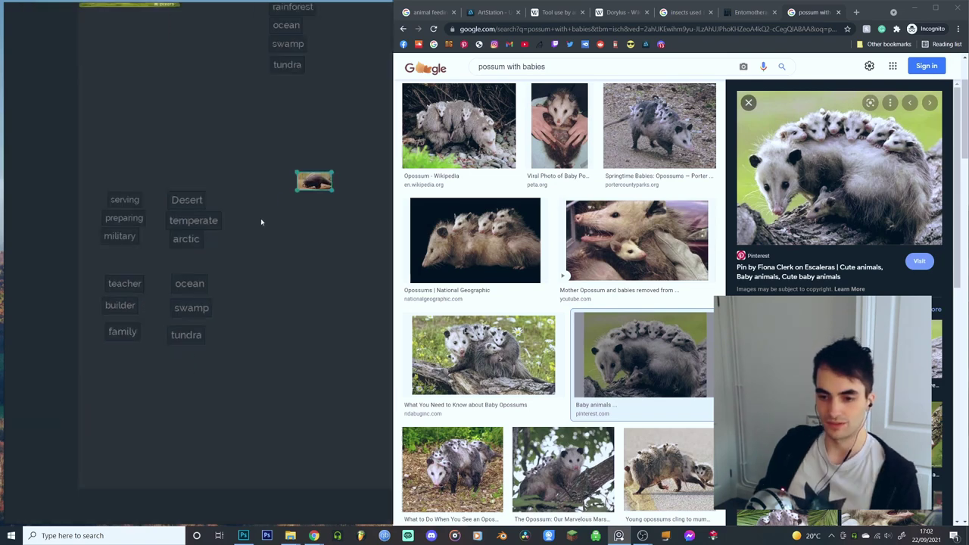
# - Pull the duplicated "military" and "Desert" notes out of their columns and group them in a row with the pangolin picture
pyautogui.click(127, 240)
pyautogui.moveTo(128, 240); pyautogui.dragTo(131, 249)
pyautogui.moveTo(189, 206); pyautogui.dragTo(285, 256)
pyautogui.moveTo(130, 248); pyautogui.dragTo(238, 250)
pyautogui.moveTo(316, 265)
pyautogui.mouseDown()
pyautogui.moveTo(216, 242)
pyautogui.moveTo(308, 250)
pyautogui.mouseUp()
pyautogui.moveTo(314, 182); pyautogui.dragTo(329, 271)
# - Select the medical and rainforest notes together with the neighbouring army ants and insect medicine references
pyautogui.scroll(-5, 318, 265)
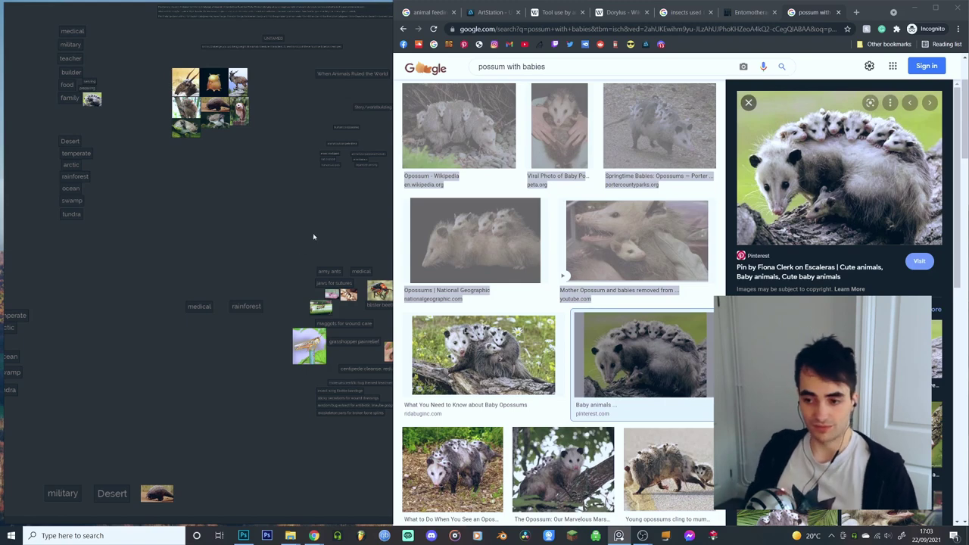
pyautogui.moveTo(280, 403); pyautogui.dragTo(171, 373)
pyautogui.moveTo(323, 415); pyautogui.dragTo(84, 224)
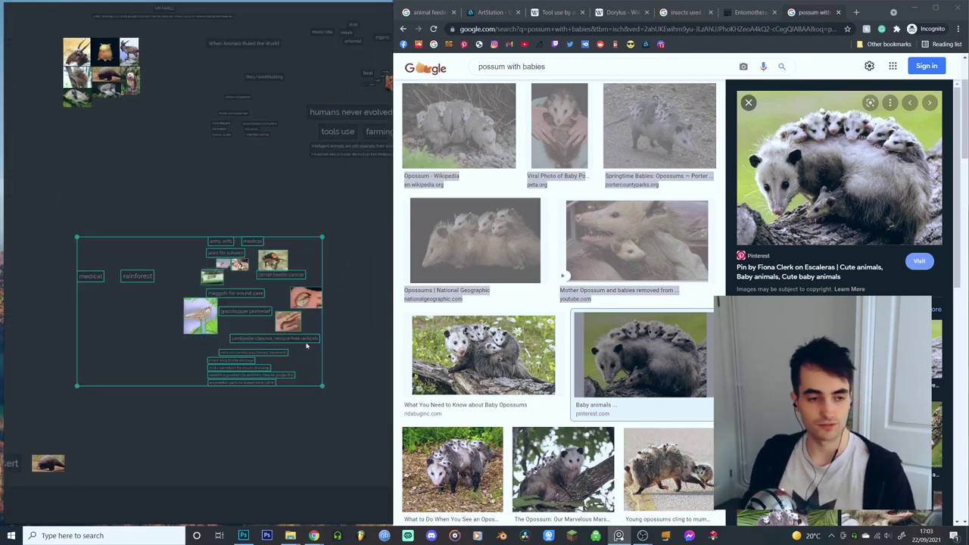
# - Switch to Photoshop and create a new document 6000 pixels wide and 4000 pixels high
pyautogui.click(243, 535)
pyautogui.click(25, 6)
pyautogui.click(23, 20)
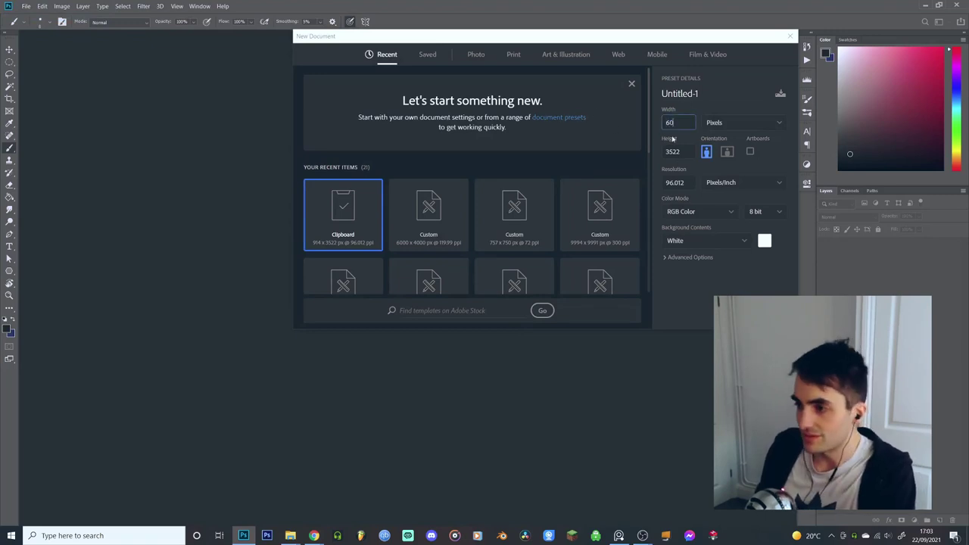
pyautogui.press('Tab')
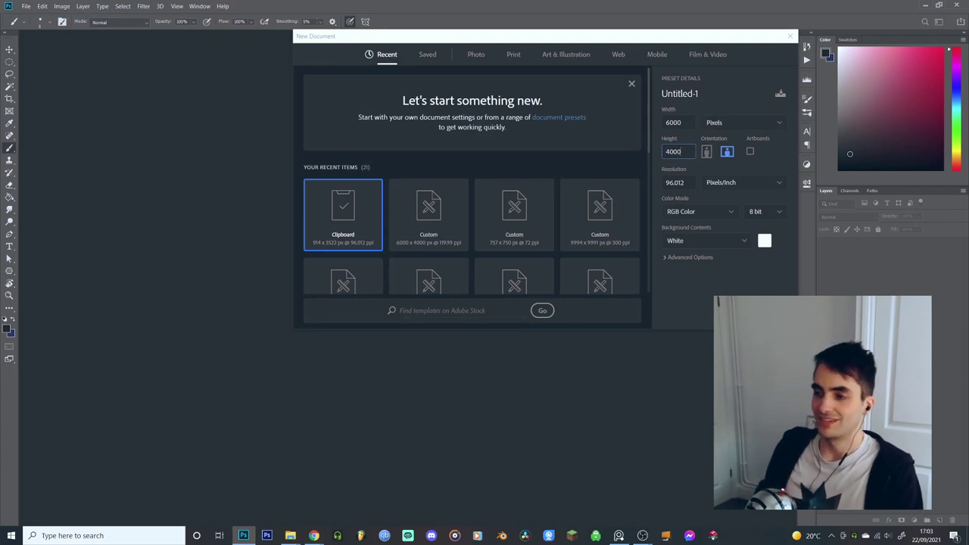
pyautogui.press('Return')
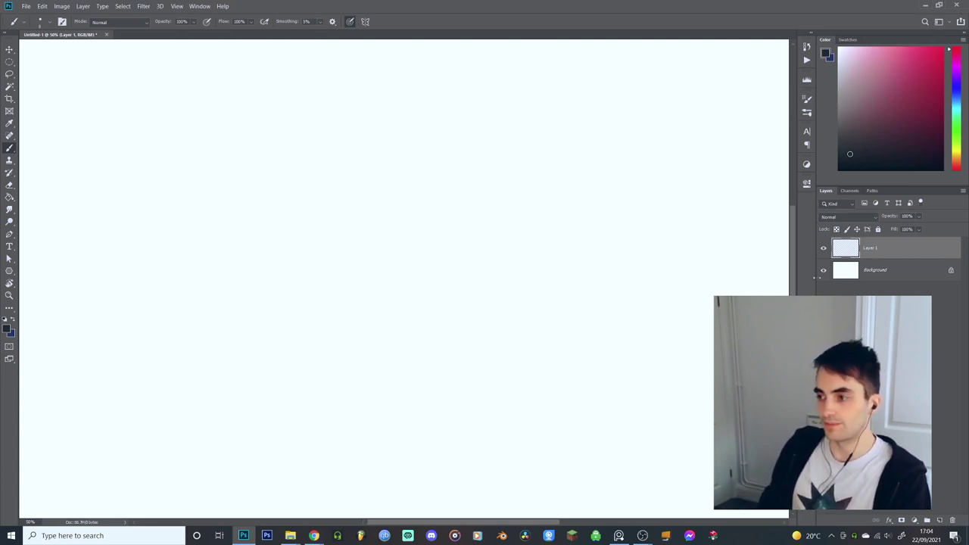
# - Show the blank canvas in full-screen mode with the menu bar and set up a hard round brush
pyautogui.hotkey('ctrl', '-')
pyautogui.moveTo(391, 362)
pyautogui.mouseDown()
pyautogui.moveTo(482, 364)
pyautogui.moveTo(378, 360)
pyautogui.mouseUp()
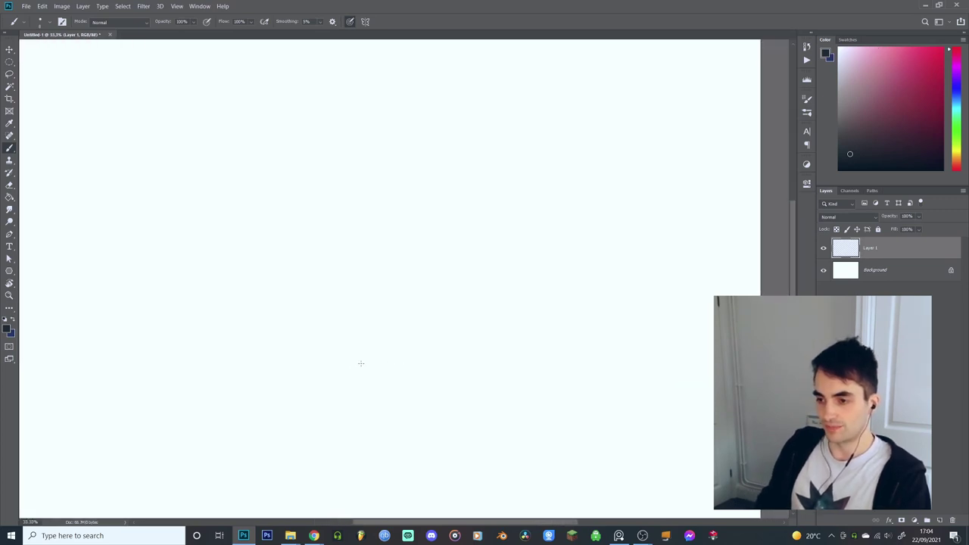
pyautogui.press('f')
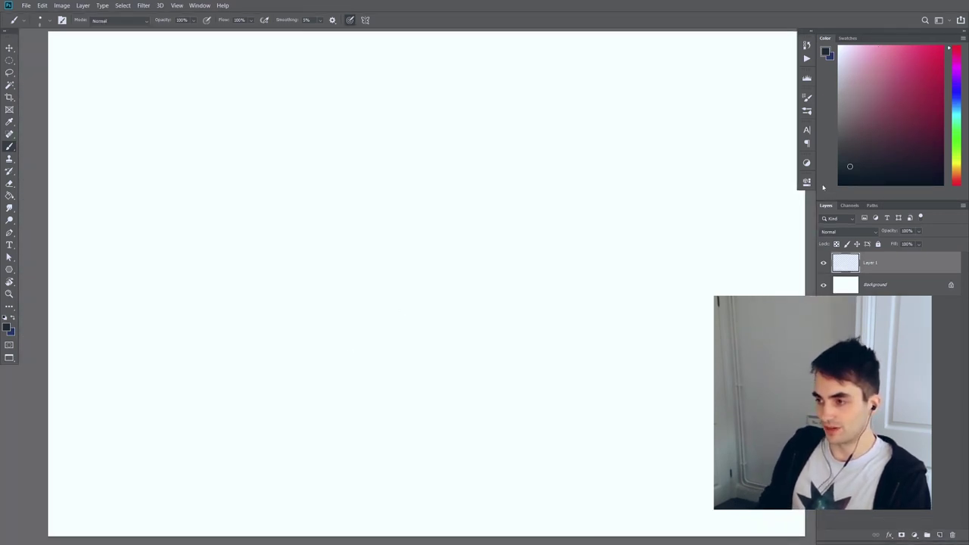
pyautogui.rightClick(435, 274)
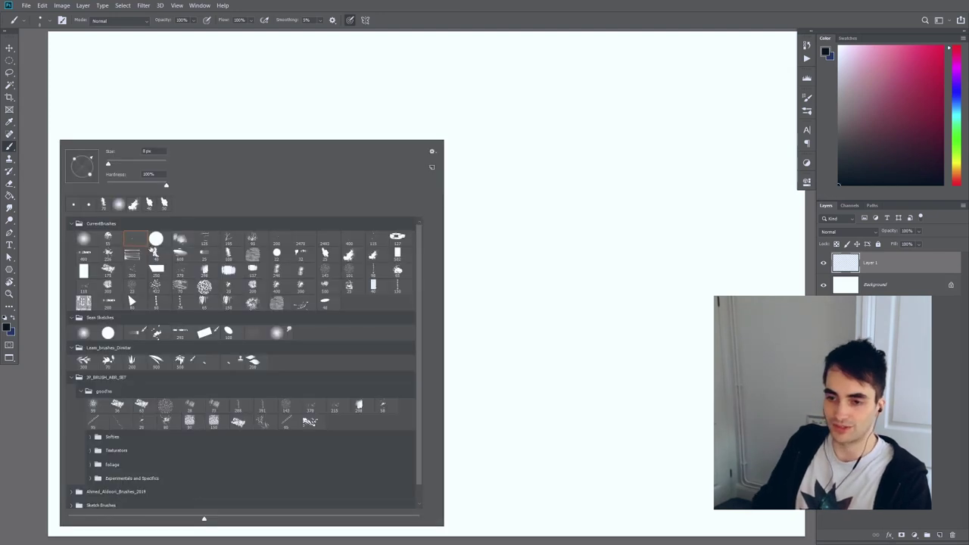
pyautogui.click(369, 81)
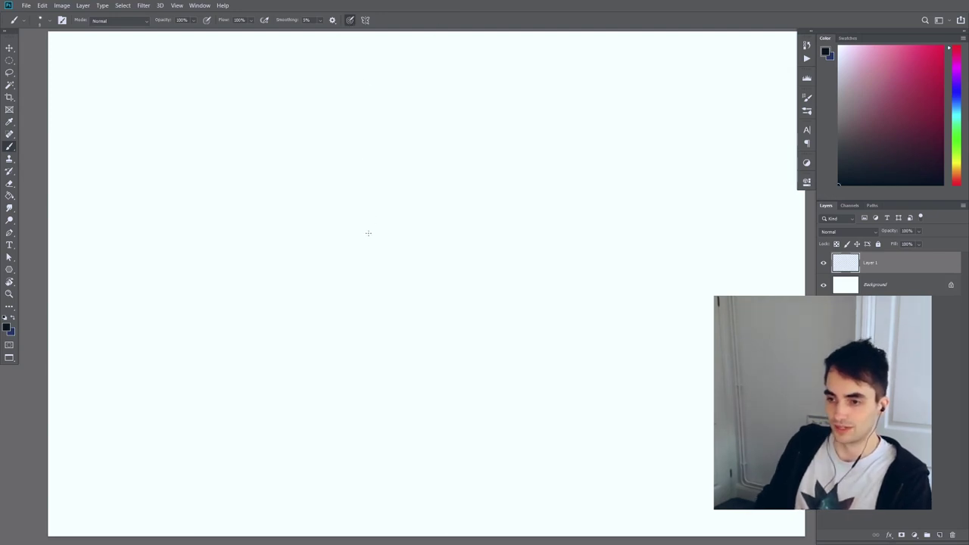
pyautogui.moveTo(381, 218); pyautogui.dragTo(417, 256)
pyautogui.hotkey('ctrl', 'z')
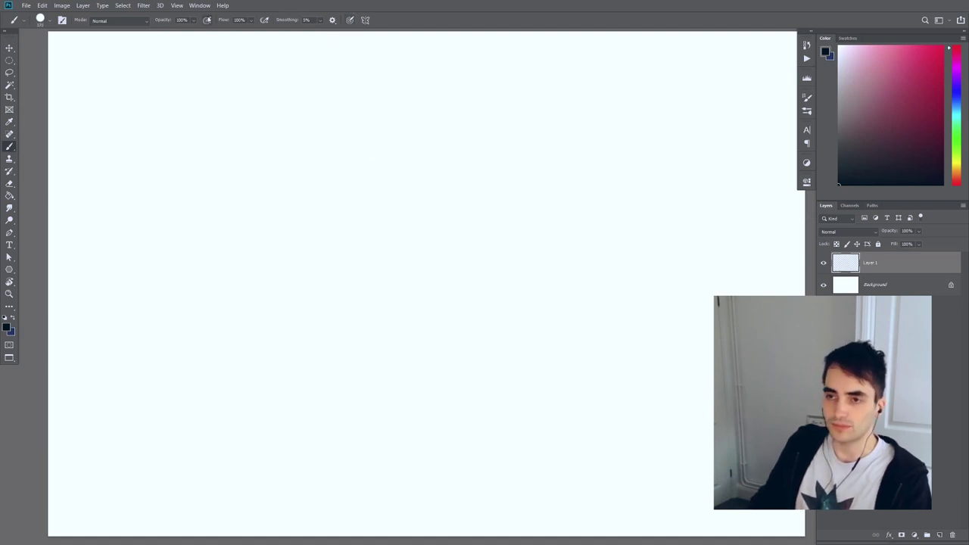
# - Enlarge the round brush and paint a big dark egg-shaped silhouette in the left half of the canvas
pyautogui.press(']')
pyautogui.press(']')
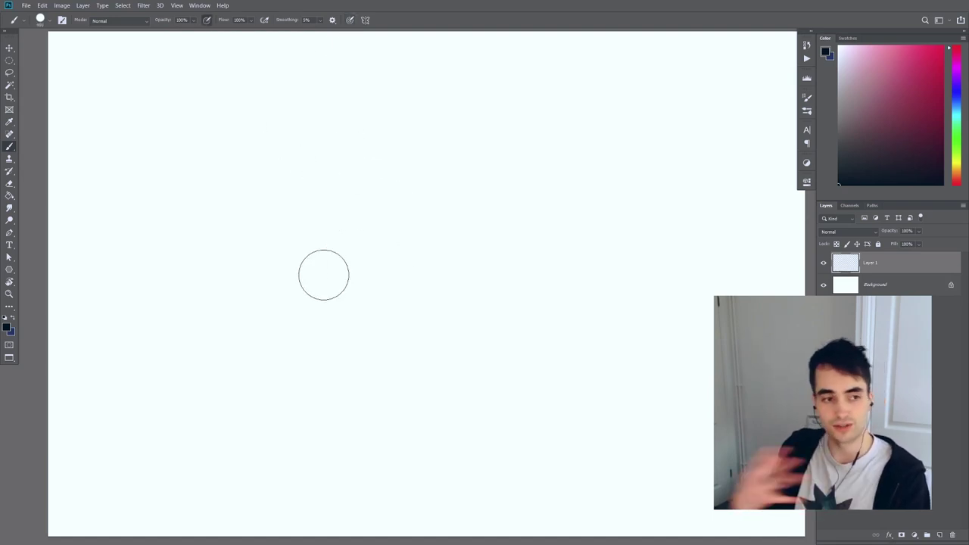
pyautogui.press(']')
pyautogui.press(']')
pyautogui.press(']')
pyautogui.press(']')
pyautogui.press(']')
pyautogui.press(']')
pyautogui.press(']')
pyautogui.press(']')
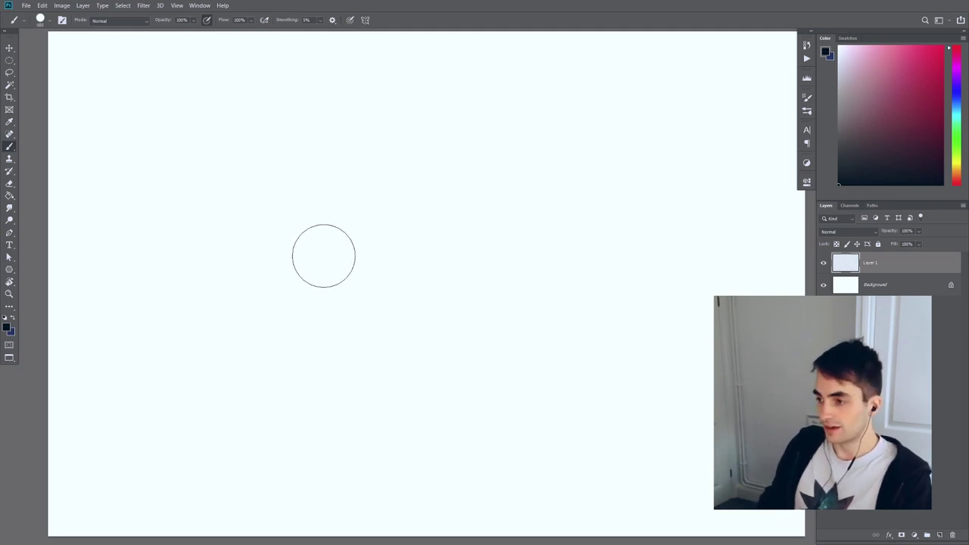
pyautogui.moveTo(284, 303)
pyautogui.mouseDown()
pyautogui.moveTo(284, 211)
pyautogui.moveTo(323, 295)
pyautogui.moveTo(259, 281)
pyautogui.mouseUp()
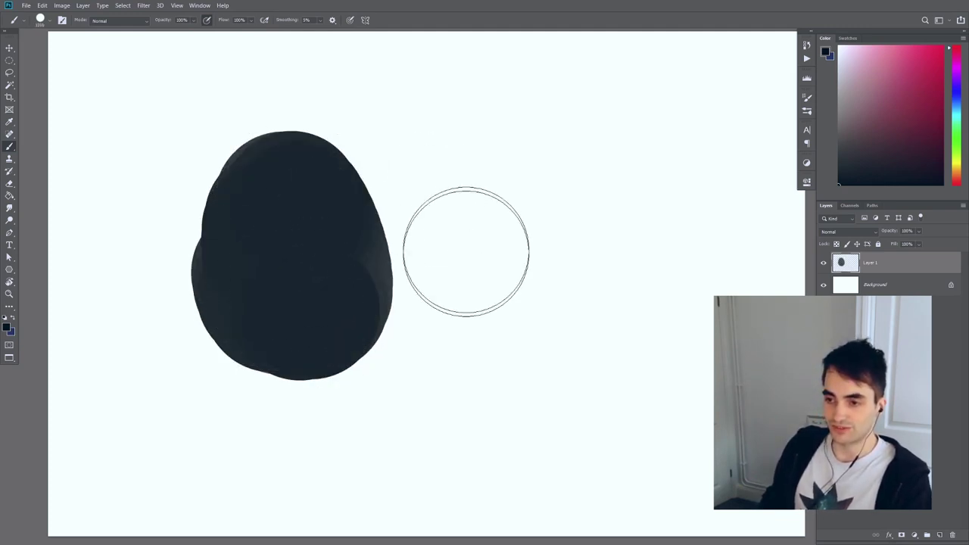
# - Shrink the brush and paint a small square block and a tall tapered block beside the egg shape
pyautogui.press('[')
pyautogui.press('[')
pyautogui.press('[')
pyautogui.press('[')
pyautogui.press('[')
pyautogui.press('[')
pyautogui.press('[')
pyautogui.press('[')
pyautogui.press('[')
pyautogui.moveTo(435, 310)
pyautogui.mouseDown()
pyautogui.moveTo(437, 337)
pyautogui.moveTo(434, 307)
pyautogui.moveTo(471, 313)
pyautogui.moveTo(463, 329)
pyautogui.moveTo(482, 324)
pyautogui.moveTo(479, 336)
pyautogui.moveTo(441, 313)
pyautogui.moveTo(478, 298)
pyautogui.moveTo(481, 305)
pyautogui.moveTo(436, 303)
pyautogui.moveTo(484, 338)
pyautogui.mouseUp()
pyautogui.moveTo(521, 362)
pyautogui.mouseDown()
pyautogui.moveTo(421, 356)
pyautogui.moveTo(395, 343)
pyautogui.moveTo(424, 235)
pyautogui.moveTo(454, 333)
pyautogui.moveTo(436, 303)
pyautogui.moveTo(470, 300)
pyautogui.moveTo(441, 220)
pyautogui.moveTo(424, 217)
pyautogui.moveTo(438, 204)
pyautogui.moveTo(422, 204)
pyautogui.mouseUp()
pyautogui.moveTo(444, 319); pyautogui.dragTo(519, 319)
# - Scale the painted silhouettes down to about two thirds and reposition them in the left part of the canvas
pyautogui.hotkey('ctrl', 't')
pyautogui.moveTo(557, 118)
pyautogui.mouseDown()
pyautogui.moveTo(520, 155)
pyautogui.moveTo(396, 228)
pyautogui.mouseUp()
pyautogui.moveTo(392, 291); pyautogui.dragTo(394, 221)
pyautogui.press('Return')
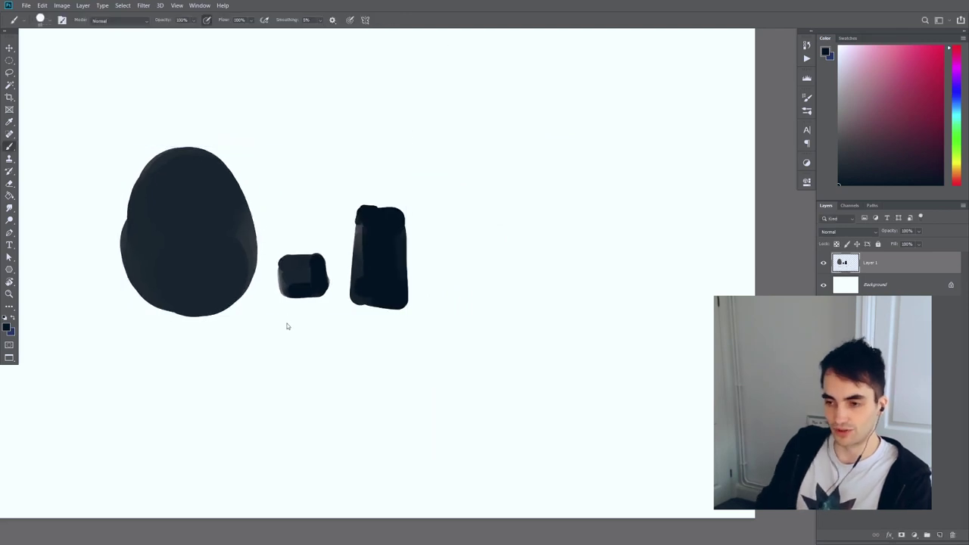
# - Paint an arched four-legged creature with a curling tail beside the tall block, filling in its legs with a smaller brush
pyautogui.moveTo(324, 340); pyautogui.dragTo(418, 345)
pyautogui.moveTo(544, 286)
pyautogui.mouseDown()
pyautogui.moveTo(571, 255)
pyautogui.moveTo(576, 267)
pyautogui.moveTo(634, 290)
pyautogui.moveTo(647, 244)
pyautogui.moveTo(692, 250)
pyautogui.mouseUp()
pyautogui.moveTo(600, 257)
pyautogui.mouseDown()
pyautogui.moveTo(602, 290)
pyautogui.moveTo(636, 311)
pyautogui.mouseUp()
pyautogui.moveTo(670, 272); pyautogui.dragTo(683, 291)
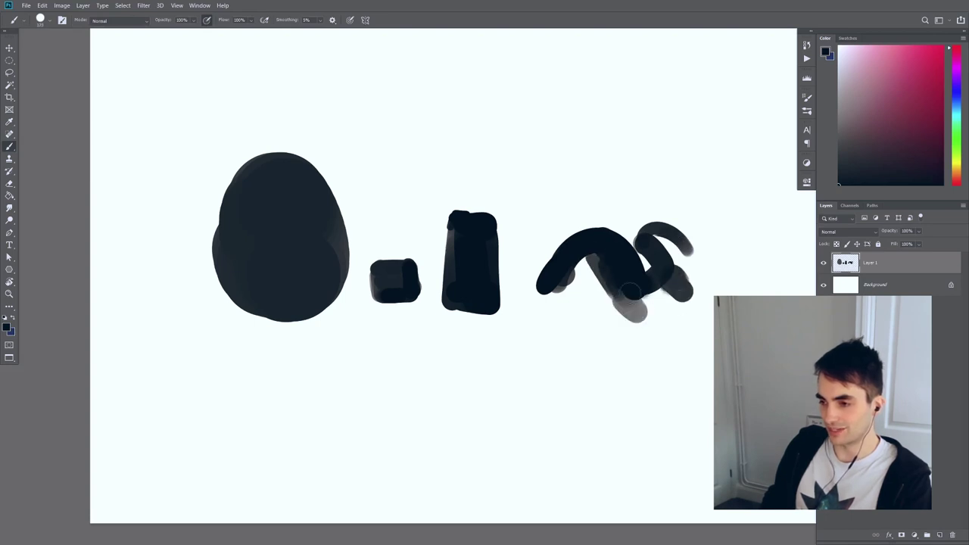
pyautogui.moveTo(603, 291)
pyautogui.mouseDown()
pyautogui.moveTo(681, 240)
pyautogui.moveTo(662, 248)
pyautogui.moveTo(675, 225)
pyautogui.moveTo(636, 275)
pyautogui.moveTo(600, 263)
pyautogui.moveTo(622, 306)
pyautogui.mouseUp()
pyautogui.press('[')
pyautogui.moveTo(587, 262)
pyautogui.mouseDown()
pyautogui.moveTo(631, 309)
pyautogui.moveTo(577, 271)
pyautogui.moveTo(585, 315)
pyautogui.moveTo(576, 266)
pyautogui.moveTo(596, 294)
pyautogui.moveTo(582, 315)
pyautogui.moveTo(575, 291)
pyautogui.mouseUp()
pyautogui.press('[')
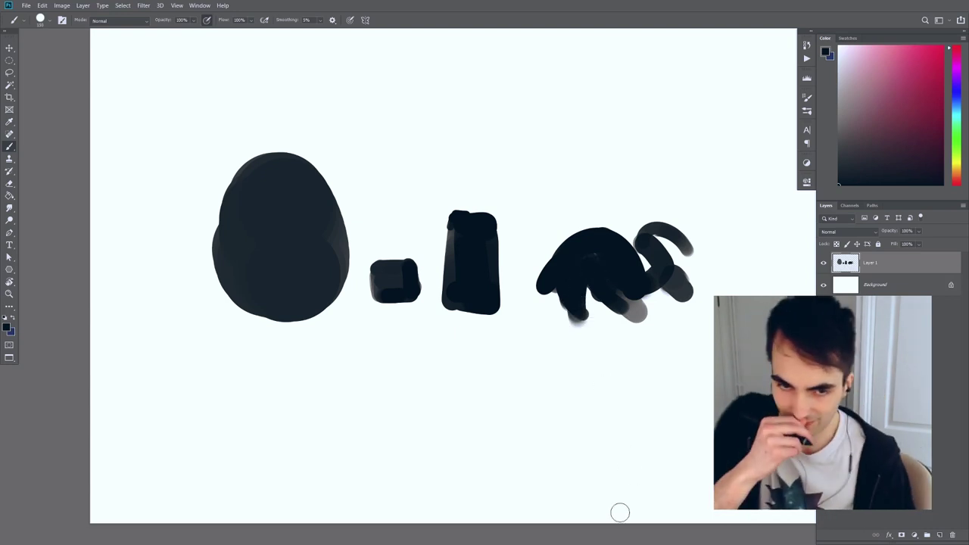
pyautogui.moveTo(589, 300); pyautogui.dragTo(551, 337)
pyautogui.moveTo(630, 297)
pyautogui.mouseDown()
pyautogui.moveTo(630, 333)
pyautogui.moveTo(651, 335)
pyautogui.mouseUp()
pyautogui.moveTo(667, 281); pyautogui.dragTo(683, 315)
pyautogui.hotkey('ctrl', 'z')
pyautogui.hotkey('ctrl', 'z')
pyautogui.hotkey('ctrl', 'z')
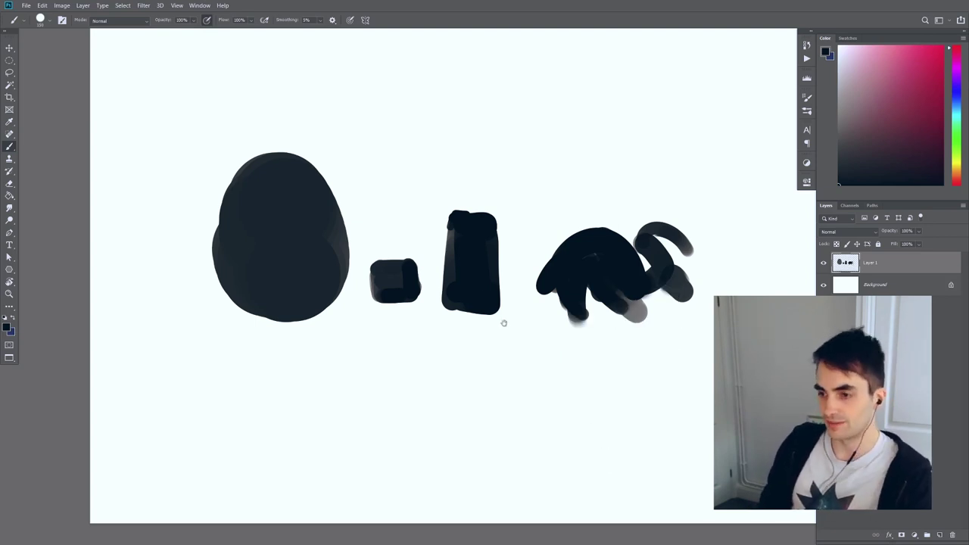
# - Paint a bulky, top-heavy silhouette narrowing to a point after the arched creature at the end of the row
pyautogui.moveTo(505, 326); pyautogui.dragTo(503, 341)
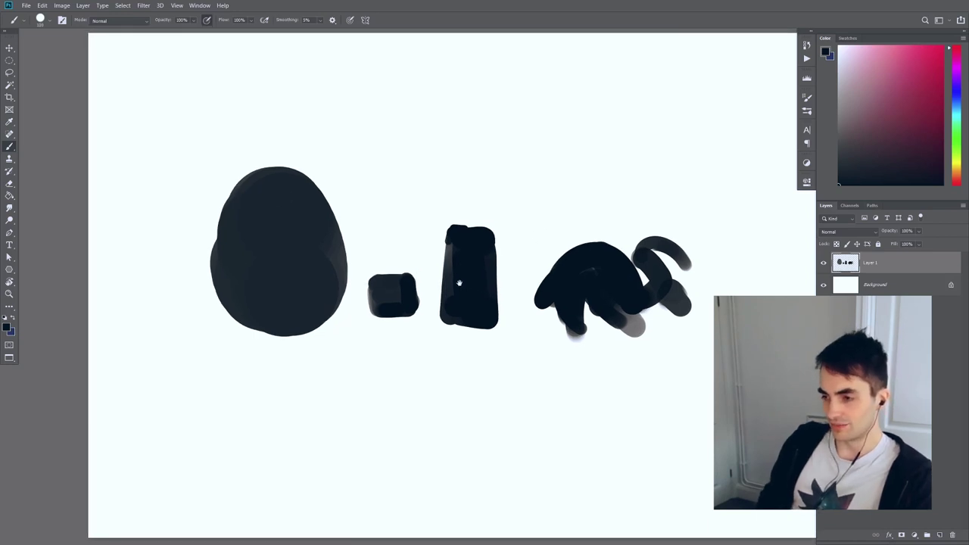
pyautogui.moveTo(461, 282); pyautogui.dragTo(292, 282)
pyautogui.moveTo(559, 322)
pyautogui.mouseDown()
pyautogui.moveTo(619, 280)
pyautogui.moveTo(558, 322)
pyautogui.moveTo(587, 256)
pyautogui.moveTo(564, 305)
pyautogui.moveTo(619, 257)
pyautogui.moveTo(599, 244)
pyautogui.moveTo(561, 287)
pyautogui.moveTo(580, 330)
pyautogui.moveTo(571, 325)
pyautogui.moveTo(562, 338)
pyautogui.moveTo(617, 250)
pyautogui.moveTo(546, 267)
pyautogui.moveTo(546, 232)
pyautogui.moveTo(617, 239)
pyautogui.moveTo(624, 262)
pyautogui.moveTo(557, 339)
pyautogui.moveTo(698, 314)
pyautogui.mouseUp()
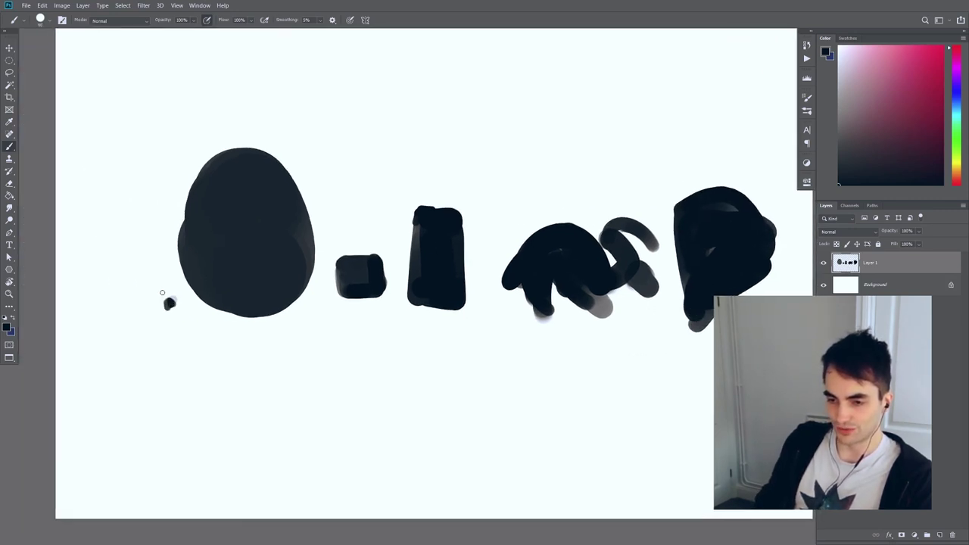
# - Paint two long thin antenna-like strokes rising from the tiny ball beside the egg shape
pyautogui.press('[')
pyautogui.moveTo(166, 299); pyautogui.dragTo(136, 240)
pyautogui.moveTo(167, 298); pyautogui.dragTo(150, 225)
pyautogui.moveTo(201, 351); pyautogui.dragTo(194, 361)
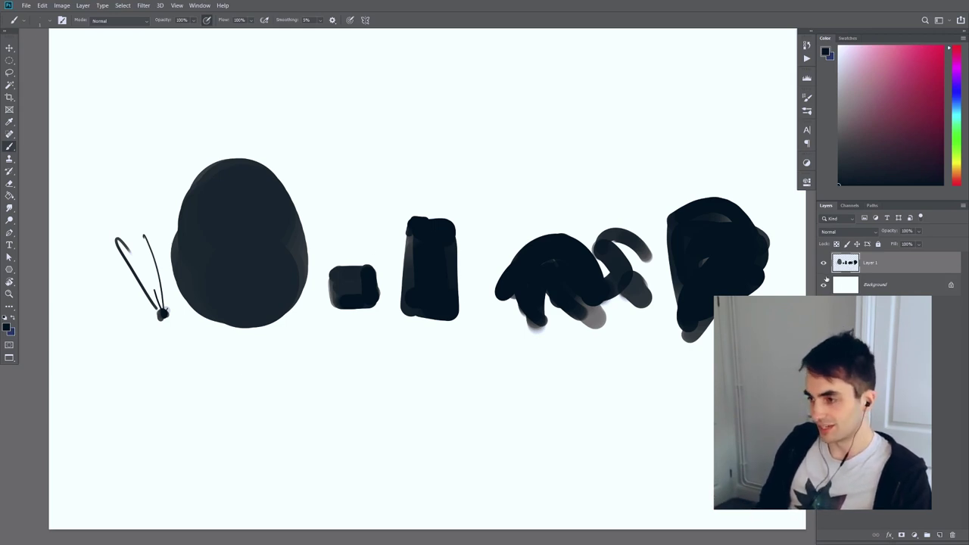
# - Move the silhouette row up and paint a small four-legged creature with a long raised tail in the space below
pyautogui.moveTo(645, 266); pyautogui.dragTo(645, 147)
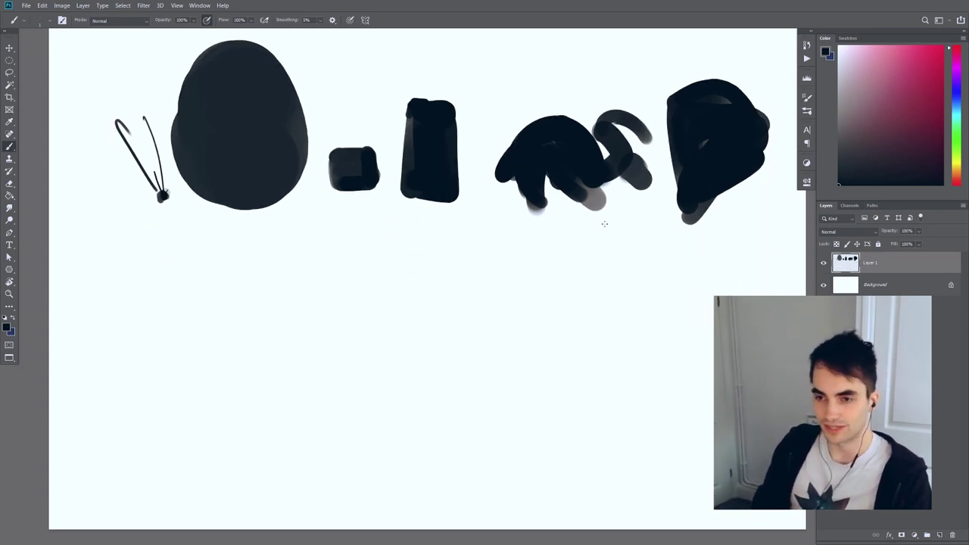
pyautogui.moveTo(309, 365); pyautogui.dragTo(316, 361)
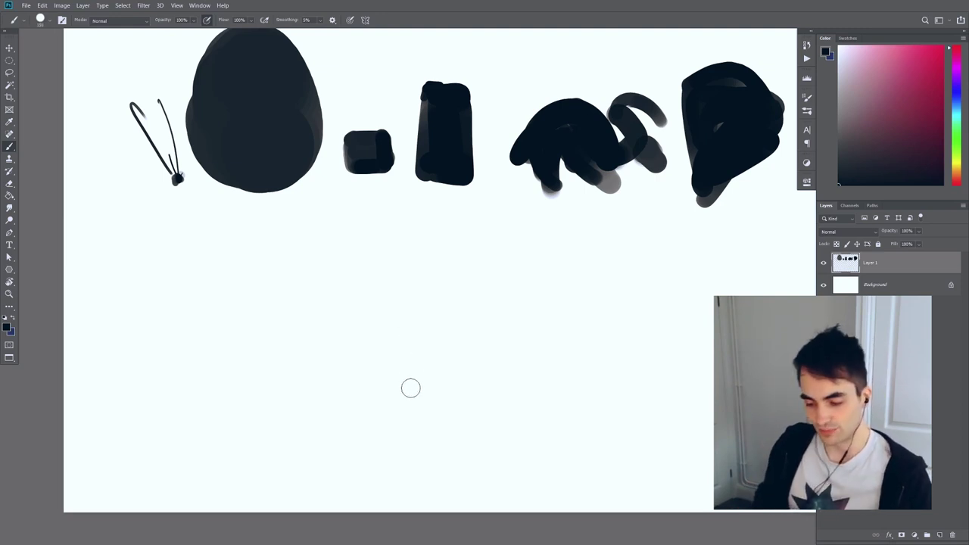
pyautogui.moveTo(425, 372)
pyautogui.mouseDown()
pyautogui.moveTo(443, 329)
pyautogui.moveTo(413, 303)
pyautogui.moveTo(489, 296)
pyautogui.moveTo(518, 222)
pyautogui.mouseUp()
pyautogui.press('[')
pyautogui.moveTo(442, 301)
pyautogui.mouseDown()
pyautogui.moveTo(428, 337)
pyautogui.moveTo(500, 335)
pyautogui.moveTo(485, 318)
pyautogui.moveTo(478, 335)
pyautogui.moveTo(429, 333)
pyautogui.moveTo(428, 350)
pyautogui.mouseUp()
# - Lasso the long-tailed creature, copy it to a new layer and hide the layer holding the original silhouettes
pyautogui.press('l')
pyautogui.hotkey('ctrl', '-')
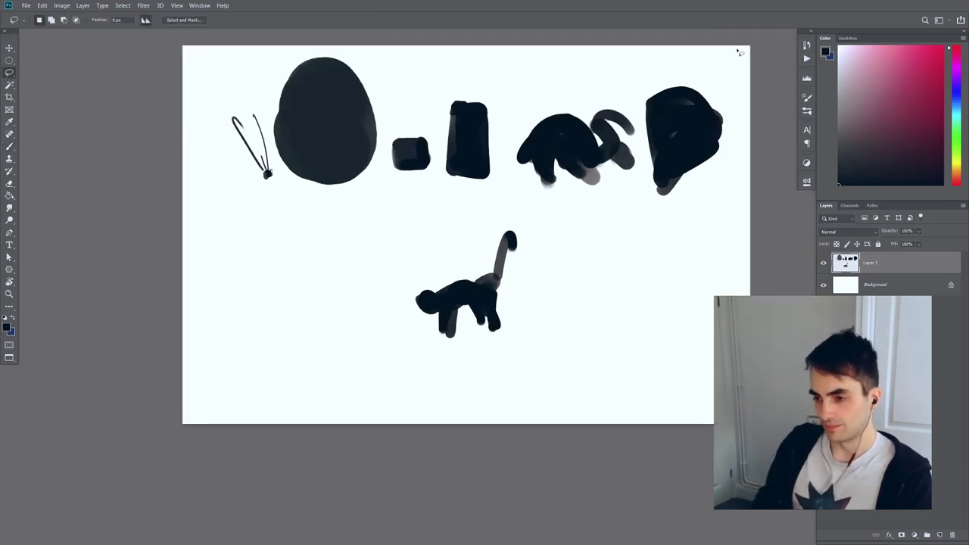
pyautogui.moveTo(543, 210)
pyautogui.mouseDown()
pyautogui.moveTo(550, 353)
pyautogui.moveTo(569, 214)
pyautogui.mouseUp()
pyautogui.hotkey('ctrl', 'j')
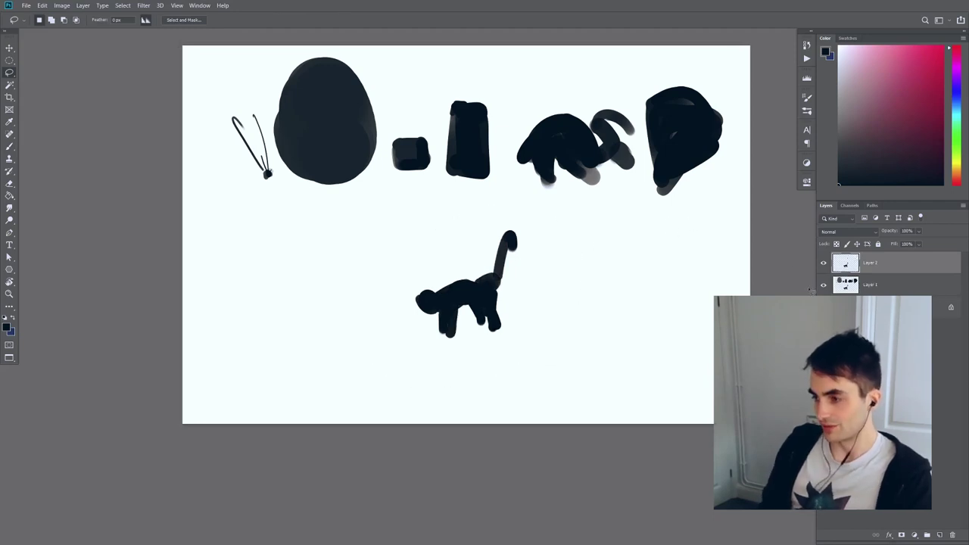
pyautogui.click(823, 284)
# - Duplicate the long-tailed creature across the canvas into six copies alternating between a large and a small size
pyautogui.moveTo(495, 291); pyautogui.dragTo(429, 300)
pyautogui.hotkey('ctrl', 't')
pyautogui.moveTo(465, 222)
pyautogui.mouseDown()
pyautogui.moveTo(443, 245)
pyautogui.moveTo(421, 194)
pyautogui.moveTo(473, 318)
pyautogui.mouseUp()
pyautogui.press('Return')
pyautogui.press('l')
pyautogui.moveTo(383, 300)
pyautogui.mouseDown()
pyautogui.moveTo(559, 296)
pyautogui.moveTo(677, 310)
pyautogui.moveTo(692, 353)
pyautogui.moveTo(677, 355)
pyautogui.mouseUp()
pyautogui.moveTo(678, 233)
pyautogui.mouseDown()
pyautogui.moveTo(378, 409)
pyautogui.moveTo(737, 329)
pyautogui.moveTo(685, 300)
pyautogui.mouseUp()
pyautogui.hotkey('ctrl', 'z')
pyautogui.moveTo(746, 284)
pyautogui.mouseDown()
pyautogui.moveTo(720, 347)
pyautogui.moveTo(739, 330)
pyautogui.mouseUp()
pyautogui.moveTo(727, 335)
pyautogui.mouseDown()
pyautogui.moveTo(651, 278)
pyautogui.moveTo(660, 282)
pyautogui.mouseUp()
pyautogui.hotkey('ctrl', 'd')
# - Lasso the large fifth creature, including its raised tail, without catching the small creatures beside it
pyautogui.moveTo(615, 206); pyautogui.dragTo(571, 239)
pyautogui.moveTo(522, 275)
pyautogui.mouseDown()
pyautogui.moveTo(594, 317)
pyautogui.moveTo(605, 241)
pyautogui.mouseUp()
pyautogui.hotkey('ctrl', 'j')
pyautogui.hotkey('alt', '[')
pyautogui.press('Delete')
pyautogui.hotkey('ctrl', 'z')
pyautogui.hotkey('ctrl', 'z')
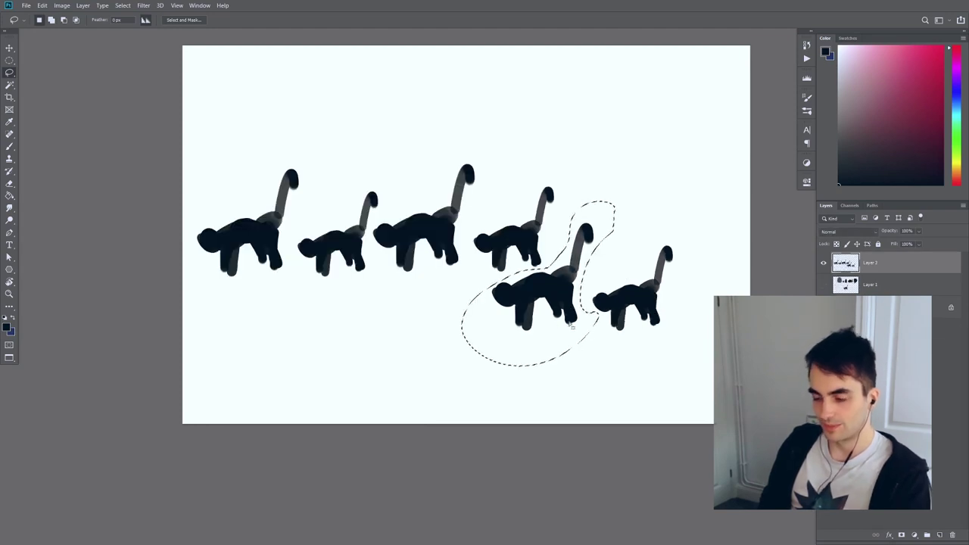
# - Flip the fifth creature horizontally and move it up into the row, and rotate the small fourth creature into an upright sitting pose
pyautogui.hotkey('ctrl', 'shift', 'h')
pyautogui.moveTo(566, 295); pyautogui.dragTo(628, 231)
pyautogui.hotkey('ctrl', 'd')
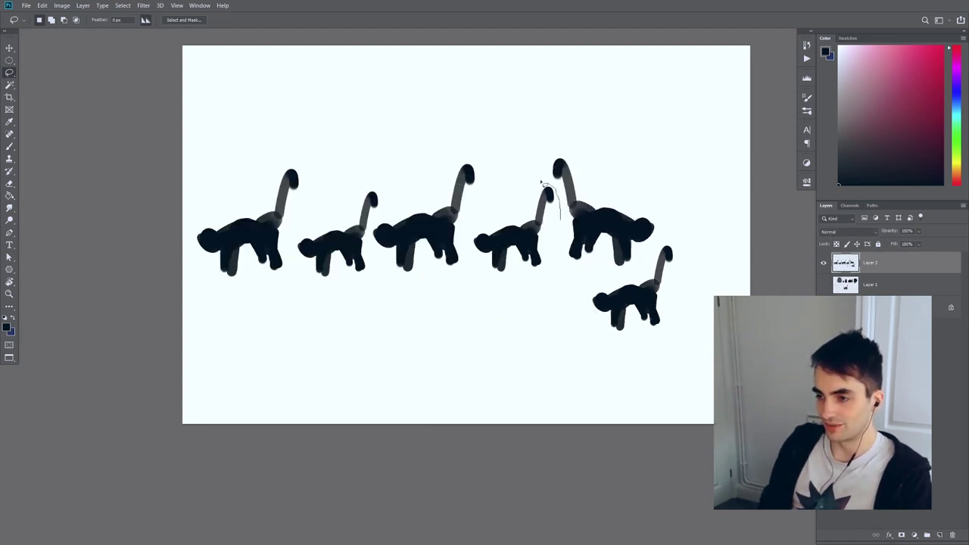
pyautogui.moveTo(529, 182)
pyautogui.mouseDown()
pyautogui.moveTo(545, 273)
pyautogui.moveTo(557, 198)
pyautogui.moveTo(581, 227)
pyautogui.moveTo(583, 257)
pyautogui.moveTo(566, 250)
pyautogui.mouseUp()
pyautogui.hotkey('ctrl', 't')
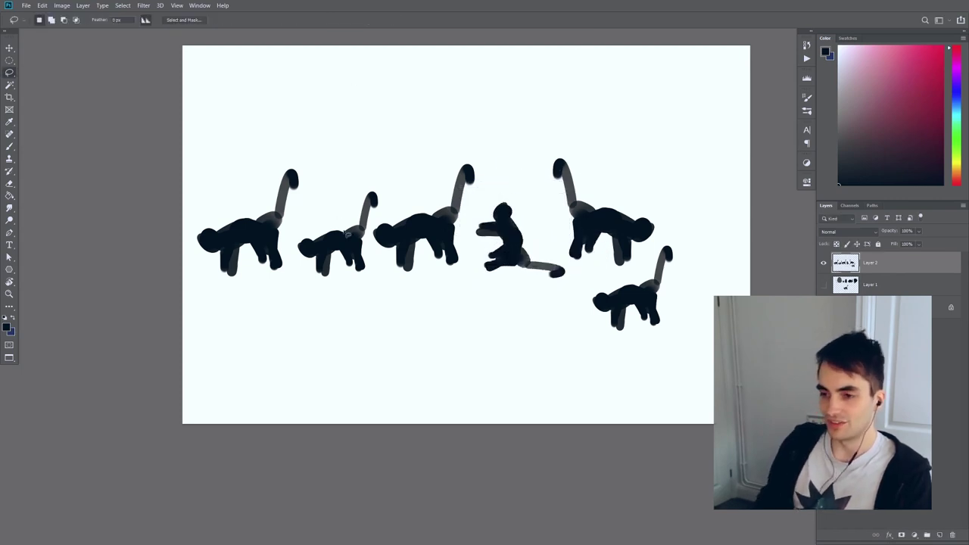
# - Flip the small second creature horizontally and place it back between the first and third creatures
pyautogui.moveTo(305, 282); pyautogui.dragTo(404, 165)
pyautogui.hotkey('ctrl', 'j')
pyautogui.click(824, 284)
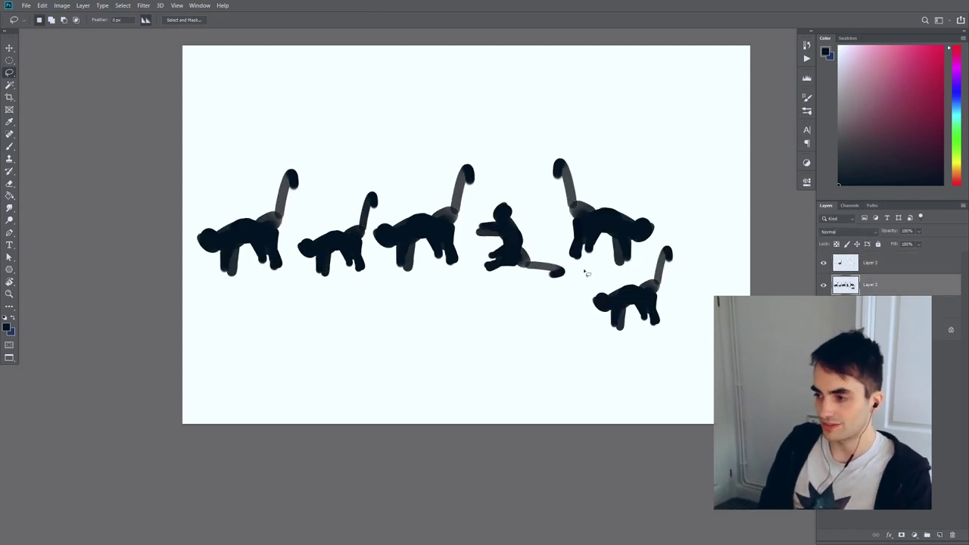
pyautogui.hotkey('ctrl', 'z')
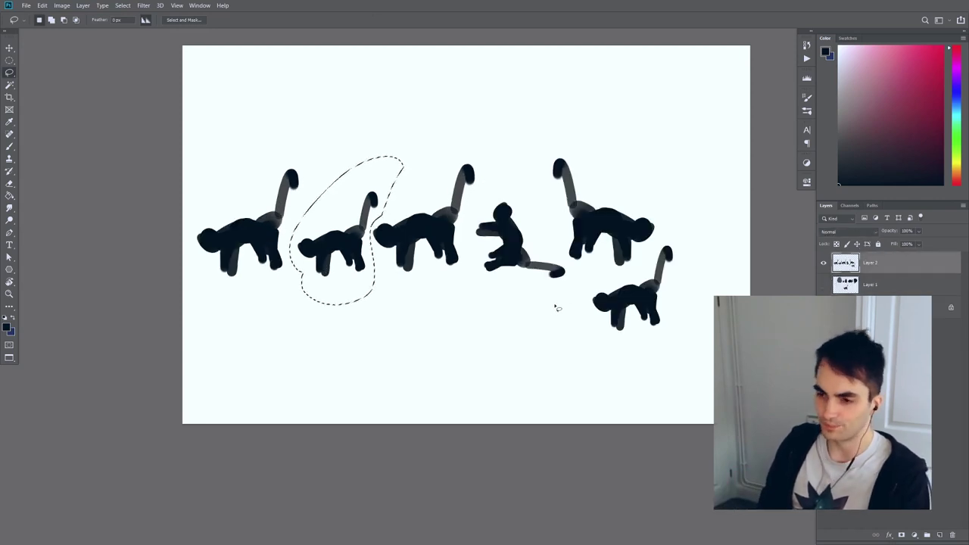
pyautogui.hotkey('ctrl', 'shift', 'h')
pyautogui.moveTo(361, 248); pyautogui.dragTo(349, 264)
pyautogui.moveTo(320, 167)
pyautogui.mouseDown()
pyautogui.moveTo(236, 201)
pyautogui.moveTo(295, 284)
pyautogui.moveTo(303, 221)
pyautogui.mouseUp()
pyautogui.hotkey('ctrl', 'd')
# - Move the last small creature up into line with the others and scale the whole row down slightly
pyautogui.moveTo(689, 249); pyautogui.dragTo(671, 243)
pyautogui.moveTo(596, 349); pyautogui.dragTo(670, 335)
pyautogui.moveTo(645, 312)
pyautogui.mouseDown()
pyautogui.moveTo(712, 271)
pyautogui.moveTo(681, 277)
pyautogui.mouseUp()
pyautogui.hotkey('ctrl', 'd')
pyautogui.hotkey('ctrl', 't')
pyautogui.press('Return')
# - Paint a high rounded dome over the back of the first creature to bulk up its body
pyautogui.hotkey('ctrl', '+')
pyautogui.moveTo(363, 273); pyautogui.dragTo(453, 316)
pyautogui.moveTo(458, 256); pyautogui.dragTo(474, 251)
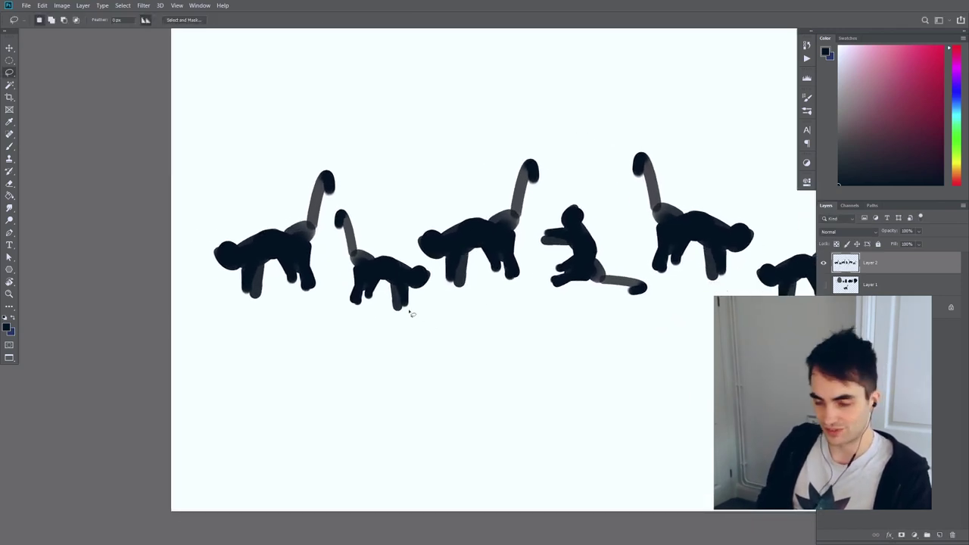
pyautogui.moveTo(475, 338); pyautogui.dragTo(598, 374)
pyautogui.hotkey('ctrl', '+')
pyautogui.press('b')
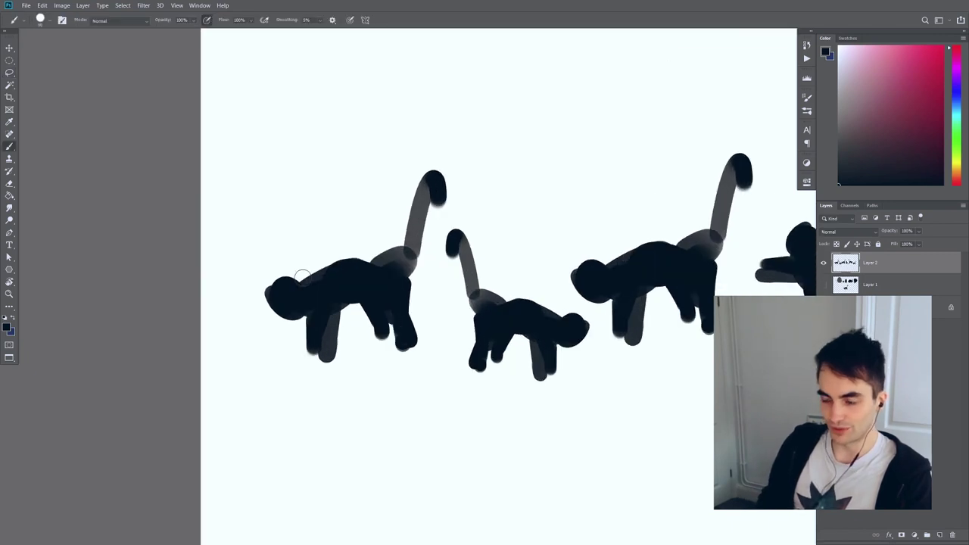
pyautogui.moveTo(320, 280)
pyautogui.mouseDown()
pyautogui.moveTo(359, 242)
pyautogui.moveTo(324, 270)
pyautogui.moveTo(385, 235)
pyautogui.moveTo(400, 244)
pyautogui.moveTo(345, 300)
pyautogui.moveTo(376, 292)
pyautogui.moveTo(406, 267)
pyautogui.moveTo(432, 289)
pyautogui.mouseUp()
# - Widen the first creature's rear leg with paint and erase its lower edge into a flat, angular foot
pyautogui.press('e')
pyautogui.press('b')
pyautogui.moveTo(418, 330); pyautogui.dragTo(408, 301)
pyautogui.press('e')
pyautogui.press(']')
pyautogui.moveTo(402, 342); pyautogui.dragTo(438, 334)
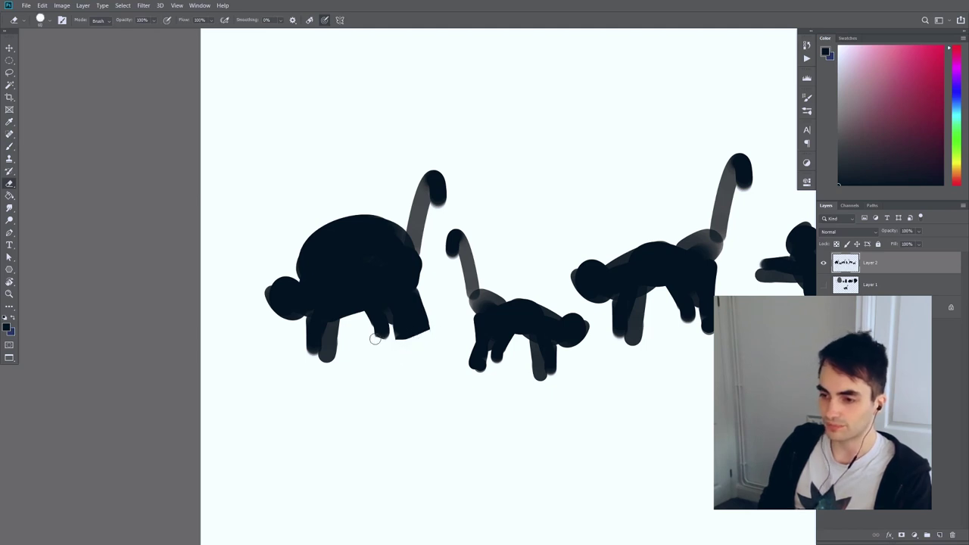
# - Thicken the first creature's front legs and belly, and reshape its hooked tail into a straight upright one
pyautogui.press('b')
pyautogui.moveTo(372, 317)
pyautogui.mouseDown()
pyautogui.moveTo(314, 330)
pyautogui.moveTo(321, 307)
pyautogui.moveTo(328, 346)
pyautogui.moveTo(307, 334)
pyautogui.mouseUp()
pyautogui.moveTo(405, 238)
pyautogui.mouseDown()
pyautogui.moveTo(414, 210)
pyautogui.moveTo(422, 232)
pyautogui.moveTo(433, 186)
pyautogui.moveTo(410, 211)
pyautogui.moveTo(406, 189)
pyautogui.moveTo(439, 244)
pyautogui.moveTo(433, 237)
pyautogui.moveTo(427, 270)
pyautogui.moveTo(424, 154)
pyautogui.mouseUp()
pyautogui.press('e')
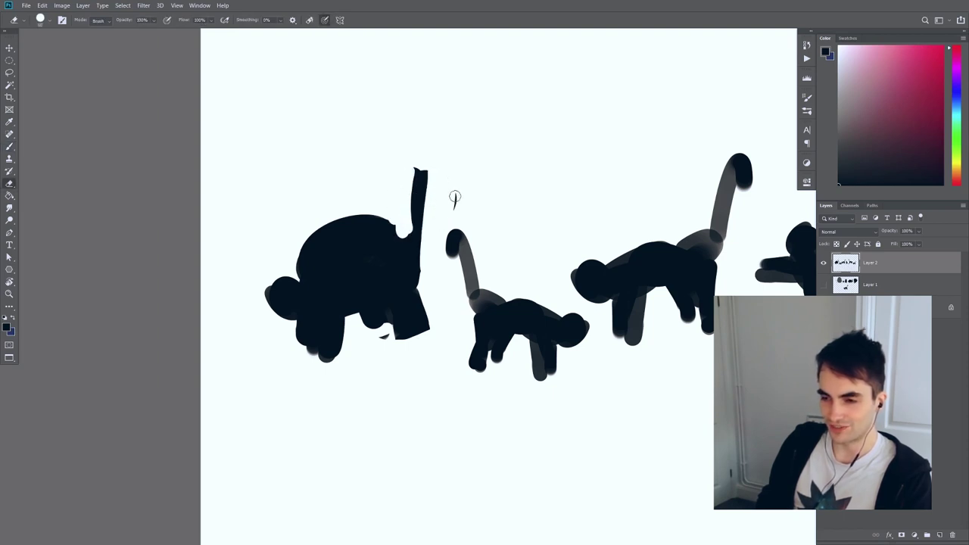
# - Reshape the first creature's head into a small pointed snout and carve its front legs into narrow feet
pyautogui.press('b')
pyautogui.moveTo(275, 290); pyautogui.dragTo(287, 274)
pyautogui.press('e')
pyautogui.moveTo(280, 309)
pyautogui.mouseDown()
pyautogui.moveTo(271, 288)
pyautogui.moveTo(291, 309)
pyautogui.moveTo(258, 272)
pyautogui.mouseUp()
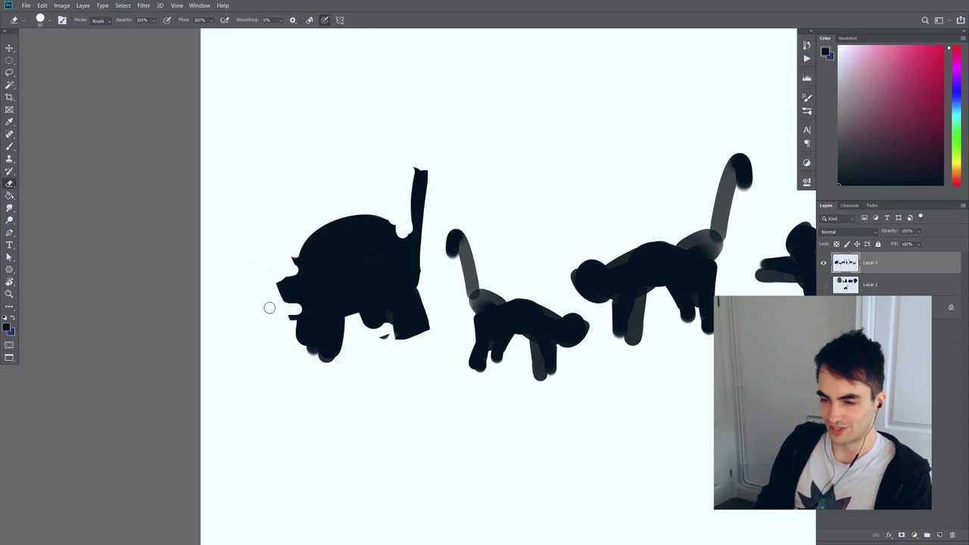
pyautogui.moveTo(305, 355); pyautogui.dragTo(340, 358)
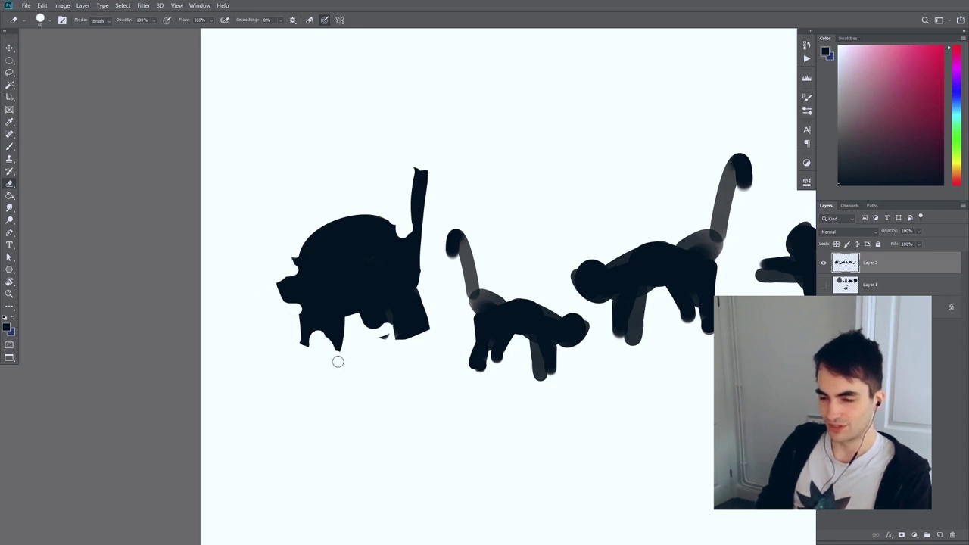
# - Erase the stray paint left beneath the first creature's belly
pyautogui.moveTo(393, 335); pyautogui.dragTo(386, 337)
pyautogui.moveTo(412, 309); pyautogui.dragTo(284, 270)
pyautogui.hotkey('ctrl', '-')
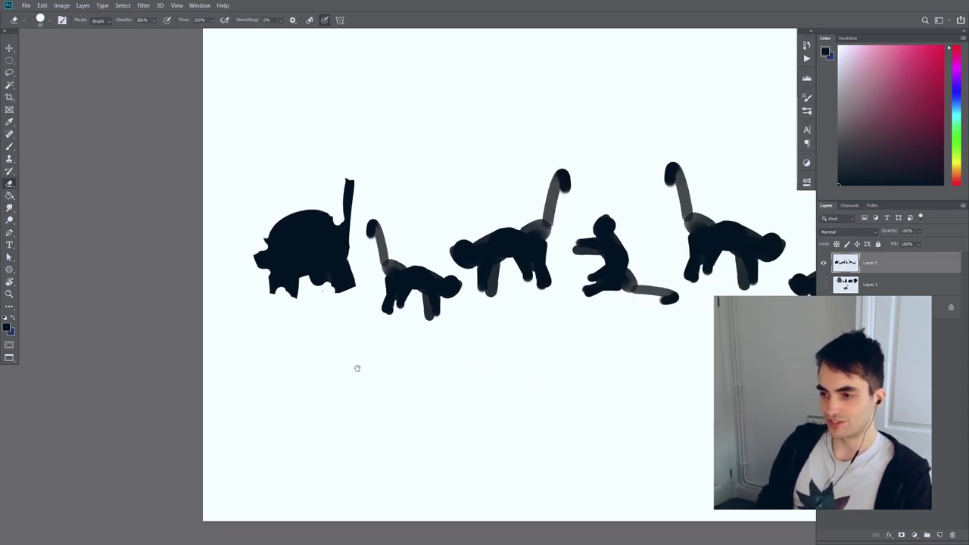
# - Select the first creature and scale it up so it is clearly the bulkiest in the row
pyautogui.moveTo(343, 366); pyautogui.dragTo(216, 376)
pyautogui.press('l')
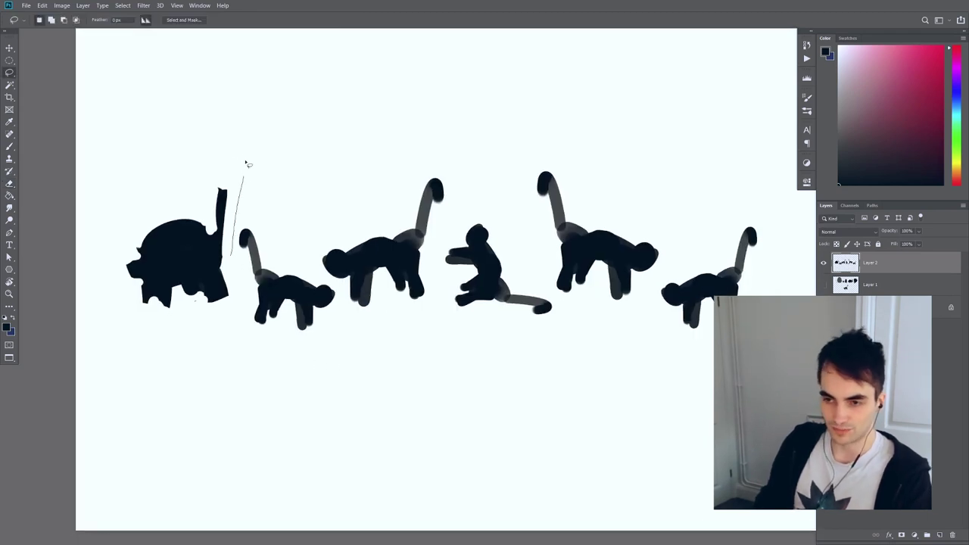
pyautogui.moveTo(237, 156)
pyautogui.mouseDown()
pyautogui.moveTo(237, 310)
pyautogui.moveTo(232, 261)
pyautogui.mouseUp()
pyautogui.hotkey('ctrl', 't')
pyautogui.moveTo(249, 150); pyautogui.dragTo(274, 118)
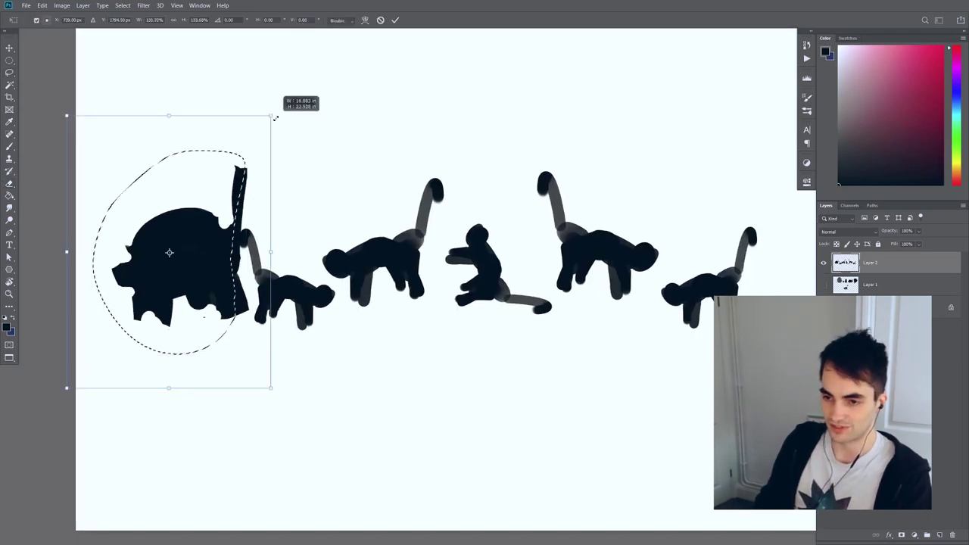
pyautogui.moveTo(243, 210); pyautogui.dragTo(245, 232)
pyautogui.press('Return')
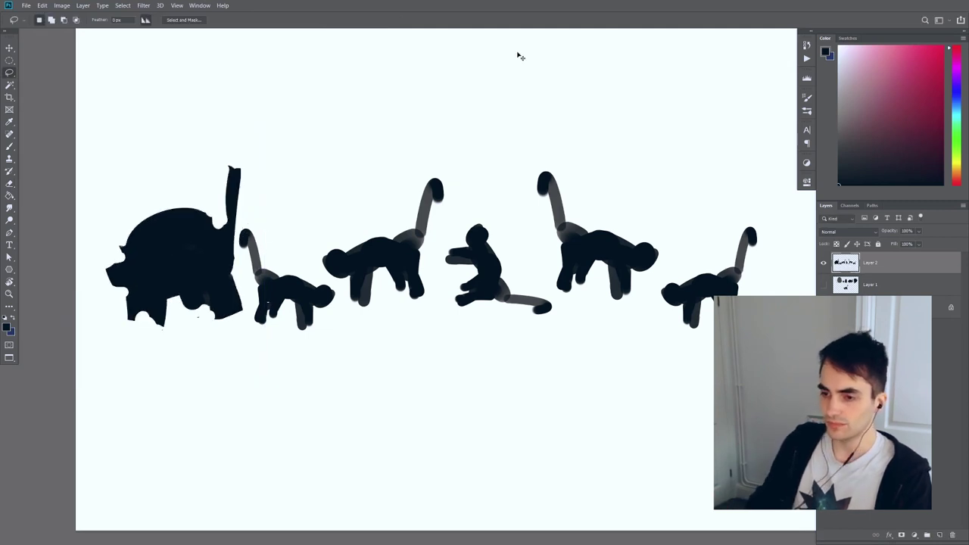
# - Erase between the third creature's front legs to trim them into thin, tapering spikes
pyautogui.hotkey('ctrl', '+')
pyautogui.moveTo(347, 328); pyautogui.dragTo(428, 352)
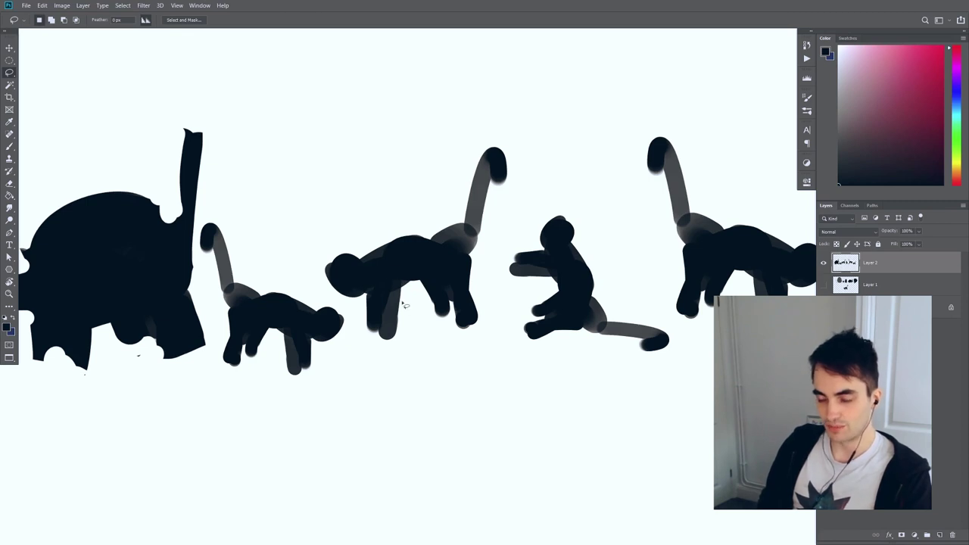
pyautogui.press('b')
pyautogui.press('e')
pyautogui.moveTo(368, 297); pyautogui.dragTo(379, 324)
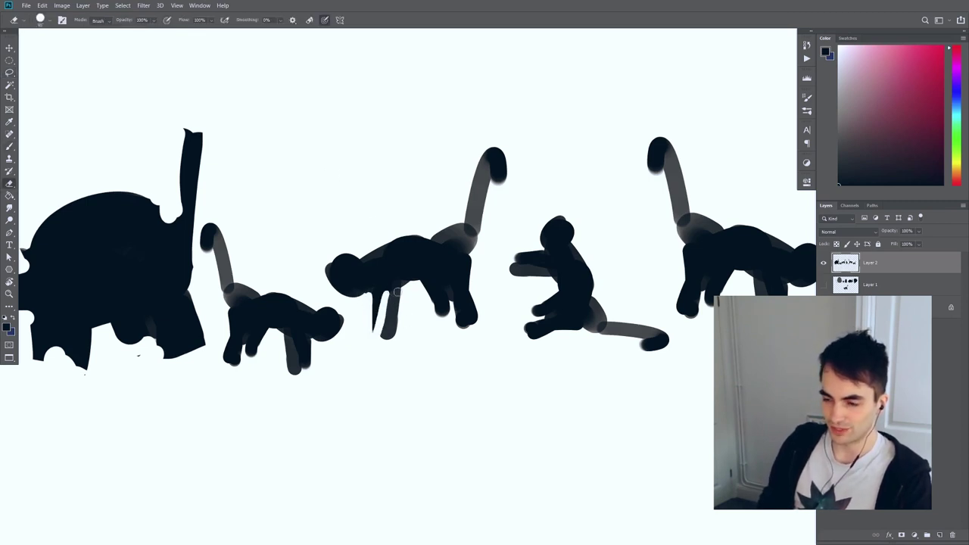
# - Extend the third creature's legs downward with long, thin, splayed brush strokes
pyautogui.press('b')
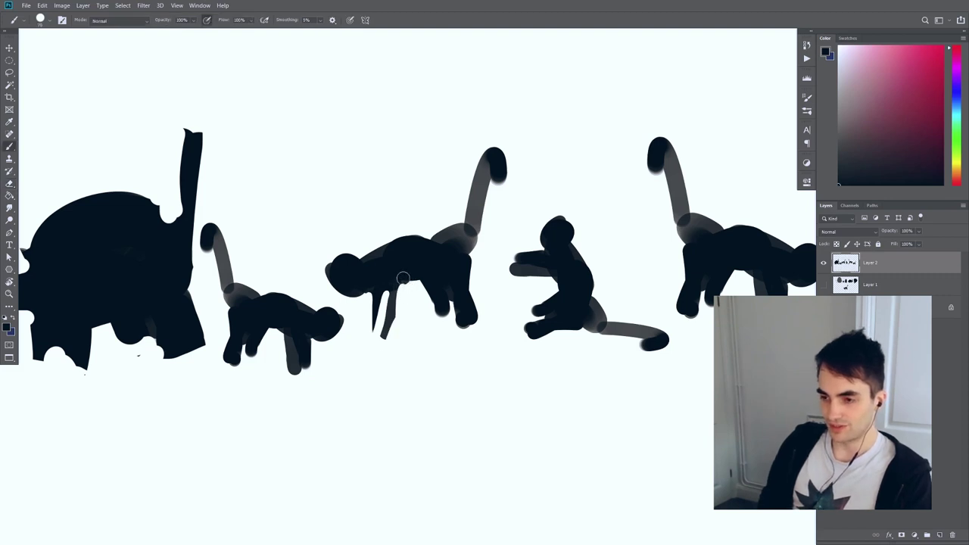
pyautogui.moveTo(389, 292)
pyautogui.mouseDown()
pyautogui.moveTo(377, 364)
pyautogui.moveTo(385, 362)
pyautogui.mouseUp()
pyautogui.press('e')
pyautogui.press('b')
pyautogui.moveTo(368, 376); pyautogui.dragTo(372, 366)
pyautogui.moveTo(449, 294); pyautogui.dragTo(503, 377)
pyautogui.press('e')
pyautogui.press('b')
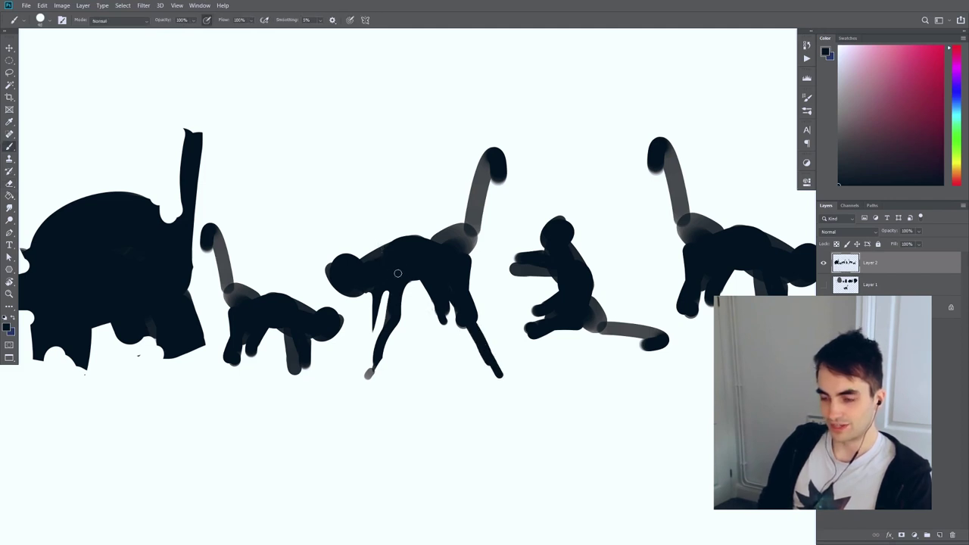
# - Carve a high arched belly and slim neck into the third creature, and reshape its tail into a thin curve
pyautogui.press('e')
pyautogui.moveTo(371, 265); pyautogui.dragTo(455, 256)
pyautogui.moveTo(405, 294); pyautogui.dragTo(437, 309)
pyautogui.press('b')
pyautogui.moveTo(386, 259)
pyautogui.mouseDown()
pyautogui.moveTo(460, 278)
pyautogui.moveTo(448, 260)
pyautogui.moveTo(474, 259)
pyautogui.moveTo(459, 250)
pyautogui.moveTo(482, 221)
pyautogui.moveTo(478, 250)
pyautogui.moveTo(493, 177)
pyautogui.moveTo(500, 199)
pyautogui.moveTo(477, 253)
pyautogui.moveTo(498, 198)
pyautogui.mouseUp()
pyautogui.press('e')
# - Paint over the first creature's back, filling the notch in front of its upright tail
pyautogui.moveTo(274, 327); pyautogui.dragTo(409, 327)
pyautogui.press('b')
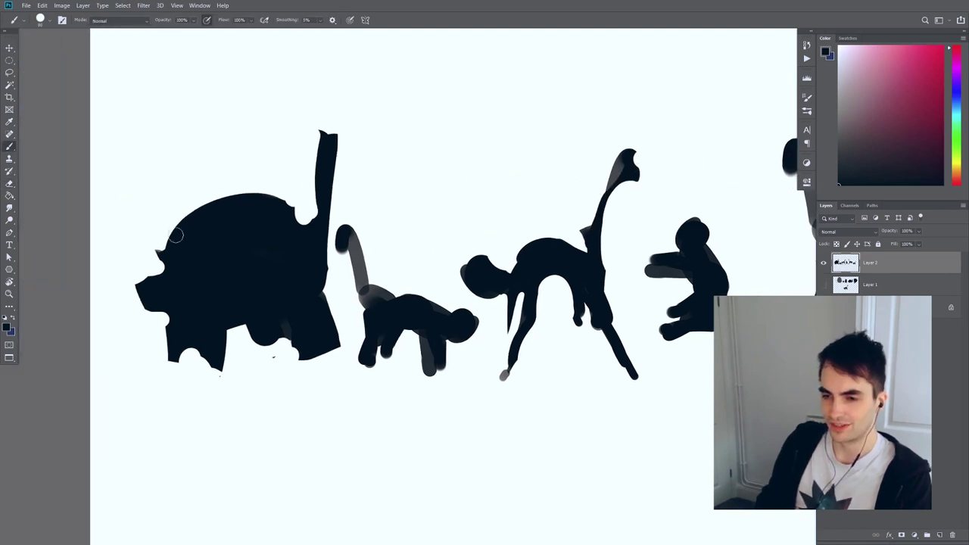
pyautogui.moveTo(182, 230); pyautogui.dragTo(175, 233)
pyautogui.moveTo(286, 203); pyautogui.dragTo(302, 245)
pyautogui.press('l')
pyautogui.hscroll(3, 489, 317)
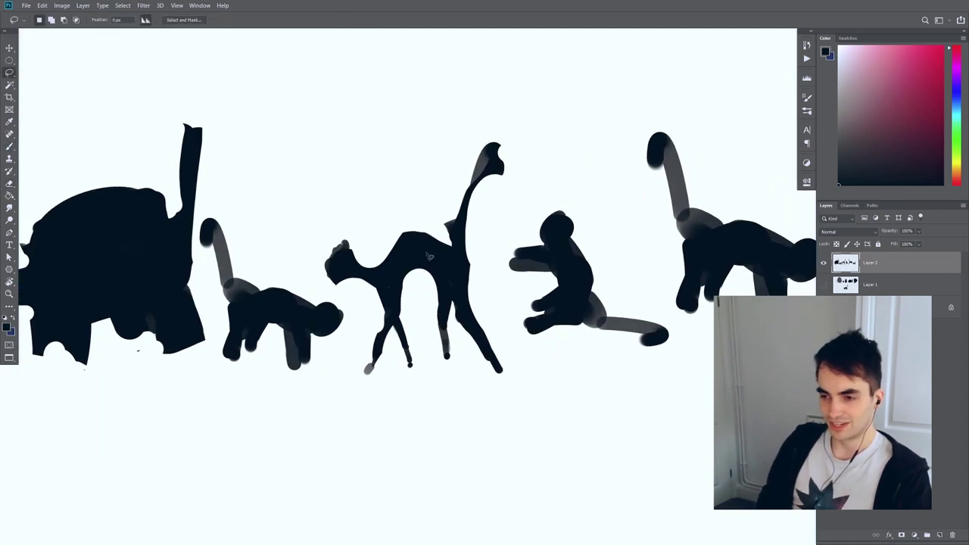
pyautogui.hscroll(3, 482, 317)
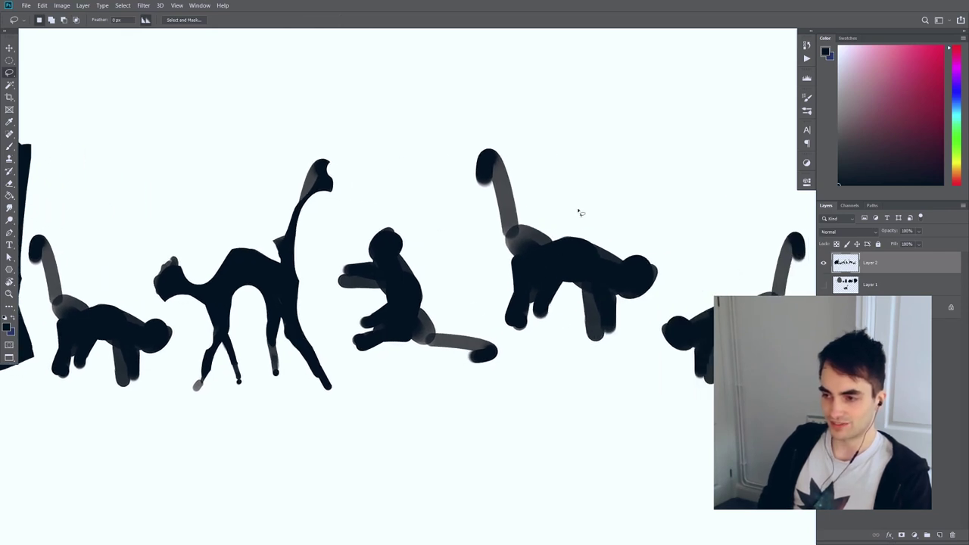
pyautogui.moveTo(550, 245); pyautogui.dragTo(635, 208)
pyautogui.click(493, 210)
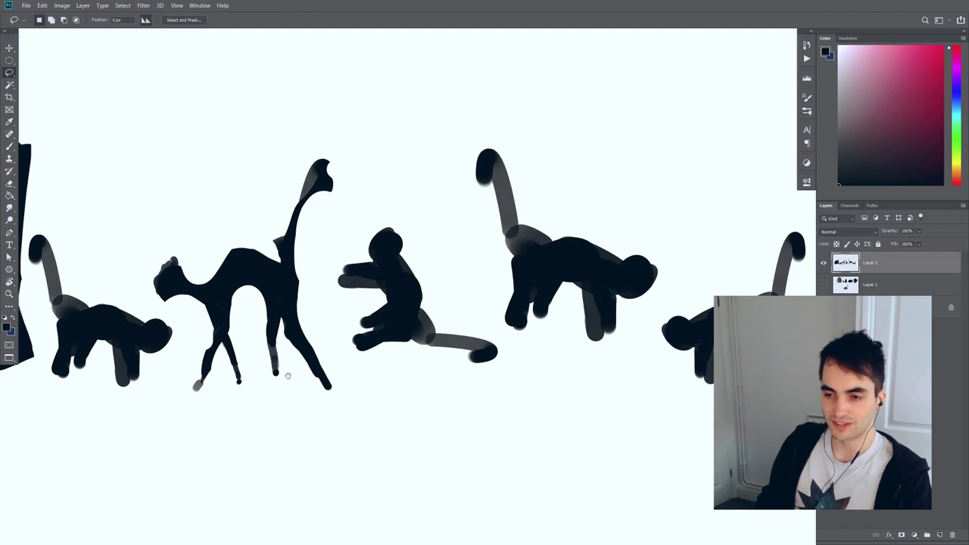
pyautogui.hscroll(-2, 296, 377)
pyautogui.press('b')
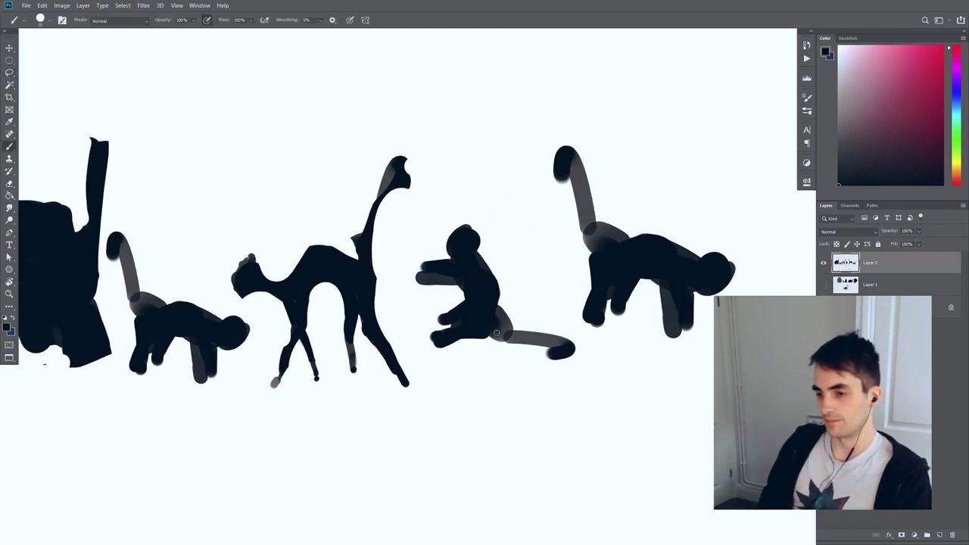
pyautogui.moveTo(520, 358); pyautogui.dragTo(516, 349)
pyautogui.press('l')
pyautogui.moveTo(522, 240); pyautogui.dragTo(405, 244)
pyautogui.hotkey('ctrl', 'd')
# - Erase the fourth creature's body, head and limbs, leaving its tail in place
pyautogui.press('b')
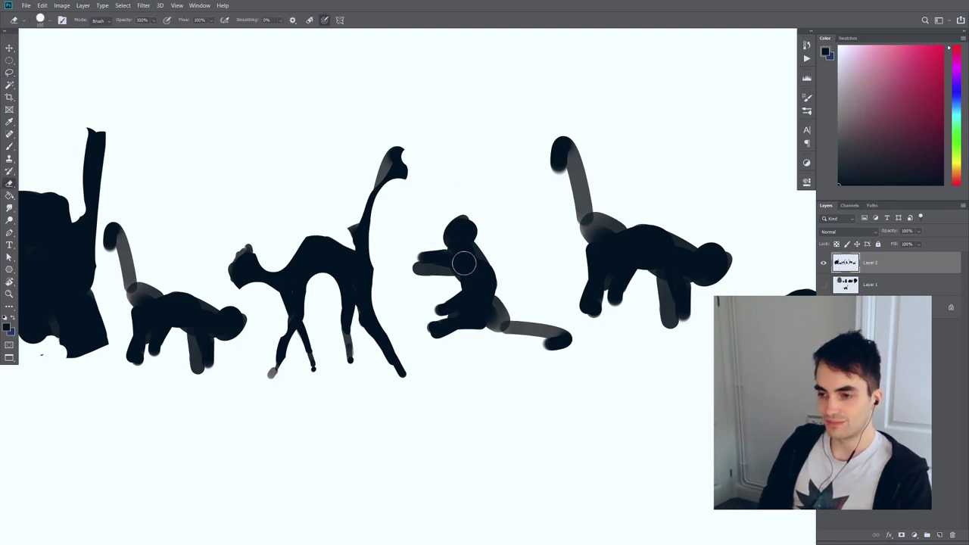
pyautogui.moveTo(449, 261)
pyautogui.mouseDown()
pyautogui.moveTo(413, 292)
pyautogui.moveTo(466, 299)
pyautogui.mouseUp()
pyautogui.press('b')
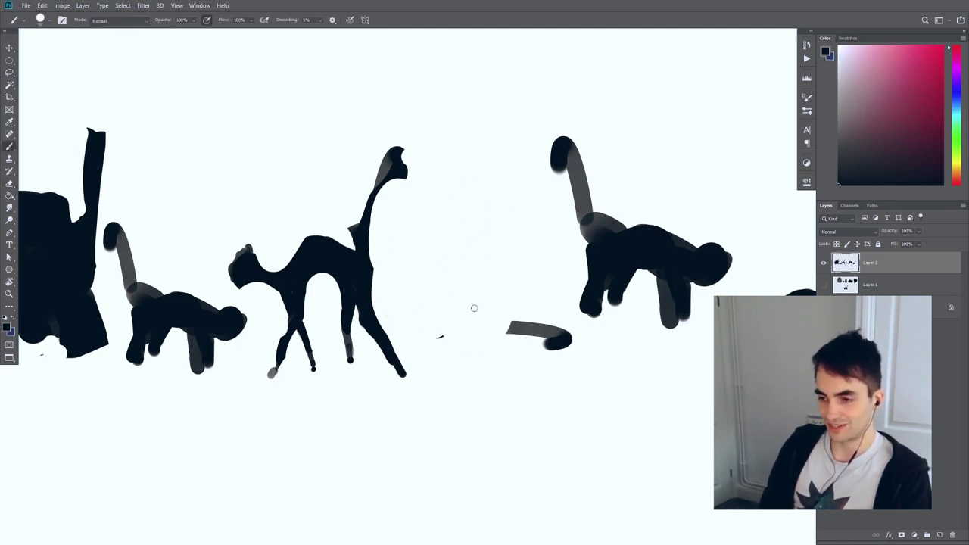
# - Paint a bulky seated body for the fourth creature, with rounded feet, a raised arm and a lumpy head
pyautogui.moveTo(479, 258); pyautogui.dragTo(503, 315)
pyautogui.press('[')
pyautogui.press('[')
pyautogui.press('[')
pyautogui.press('[')
pyautogui.moveTo(447, 324)
pyautogui.mouseDown()
pyautogui.moveTo(419, 325)
pyautogui.moveTo(502, 316)
pyautogui.moveTo(511, 324)
pyautogui.moveTo(458, 319)
pyautogui.mouseUp()
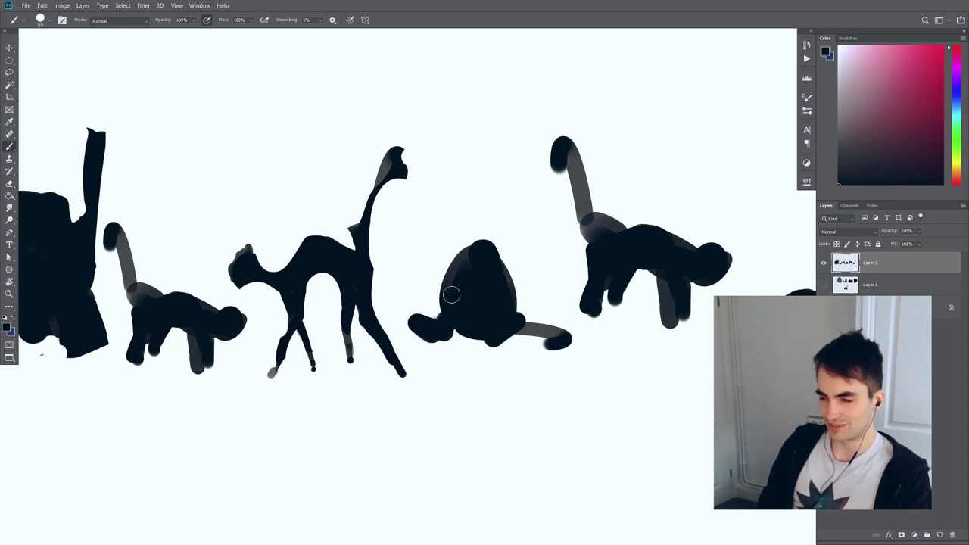
pyautogui.moveTo(459, 268); pyautogui.dragTo(433, 282)
pyautogui.moveTo(475, 238)
pyautogui.mouseDown()
pyautogui.moveTo(492, 238)
pyautogui.moveTo(483, 226)
pyautogui.mouseUp()
pyautogui.press('e')
pyautogui.moveTo(452, 274)
pyautogui.mouseDown()
pyautogui.moveTo(473, 284)
pyautogui.moveTo(433, 301)
pyautogui.moveTo(442, 311)
pyautogui.moveTo(423, 302)
pyautogui.moveTo(412, 322)
pyautogui.moveTo(422, 333)
pyautogui.moveTo(502, 338)
pyautogui.mouseUp()
pyautogui.hotkey('ctrl', 'z')
# - Erase a round hollow out of the fourth creature's chest, then rebuild its front mass and narrow its back
pyautogui.press('b')
pyautogui.moveTo(292, 344); pyautogui.dragTo(470, 324)
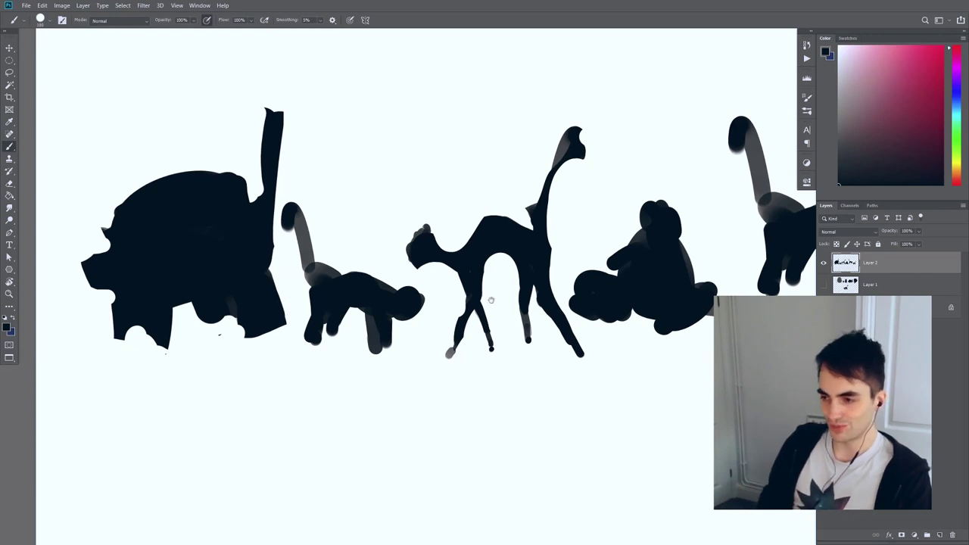
pyautogui.hscroll(5, 470, 299)
pyautogui.press('e')
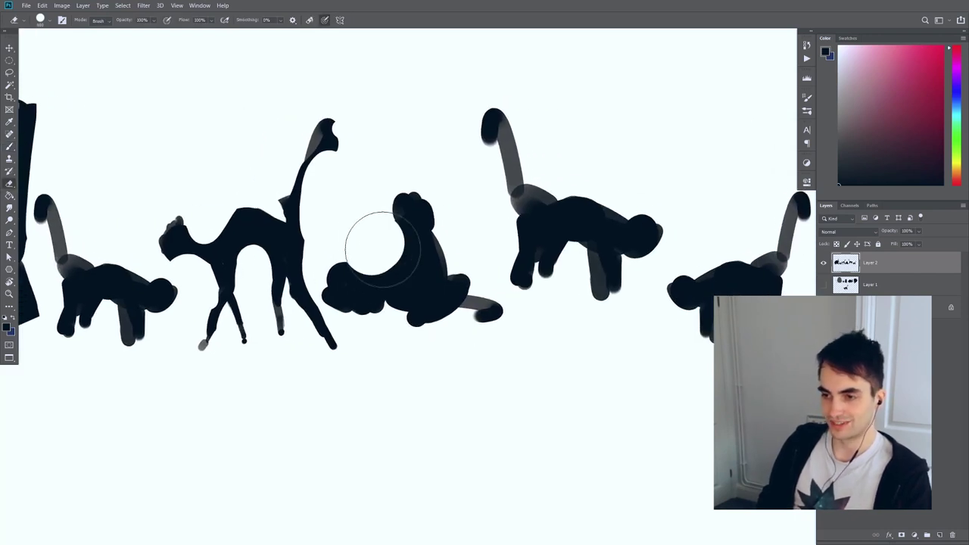
pyautogui.press('b')
pyautogui.moveTo(350, 266); pyautogui.dragTo(418, 275)
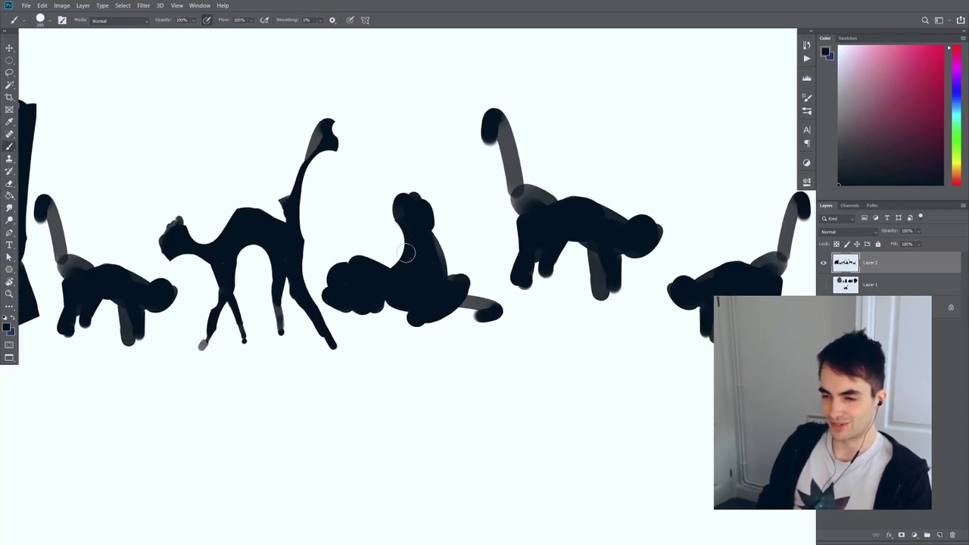
pyautogui.moveTo(435, 242); pyautogui.dragTo(442, 278)
pyautogui.press('e')
pyautogui.moveTo(450, 236); pyautogui.dragTo(447, 252)
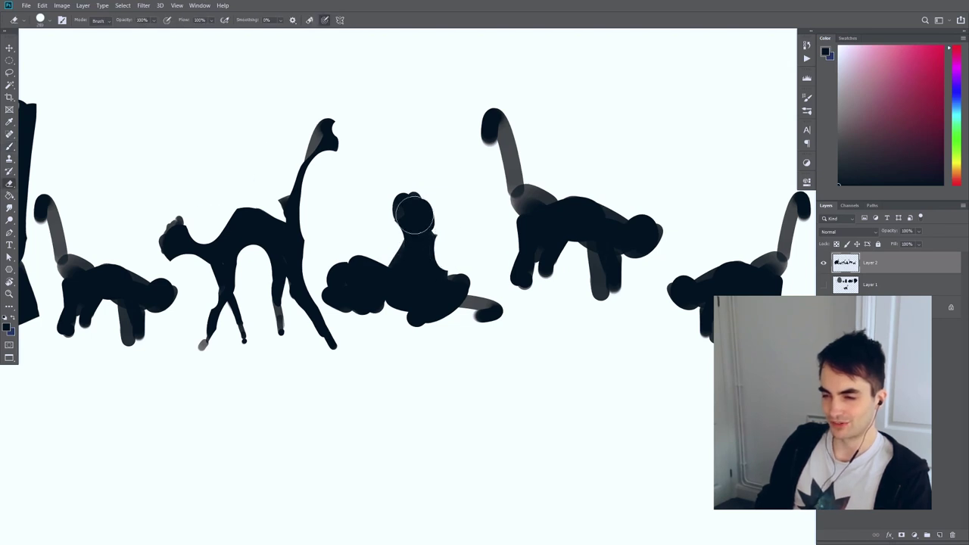
# - Shape the fourth creature's lower body into small front legs and a rounded haunch, and notch its front mass
pyautogui.press('b')
pyautogui.press('e')
pyautogui.moveTo(405, 308)
pyautogui.mouseDown()
pyautogui.moveTo(411, 318)
pyautogui.moveTo(408, 300)
pyautogui.moveTo(464, 281)
pyautogui.mouseUp()
pyautogui.press('b')
pyautogui.press('e')
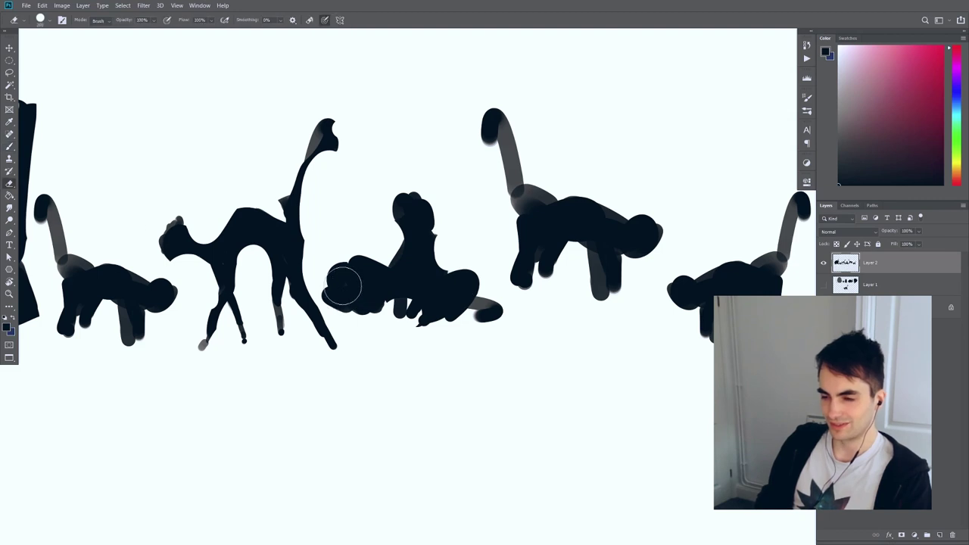
pyautogui.moveTo(374, 305); pyautogui.dragTo(383, 306)
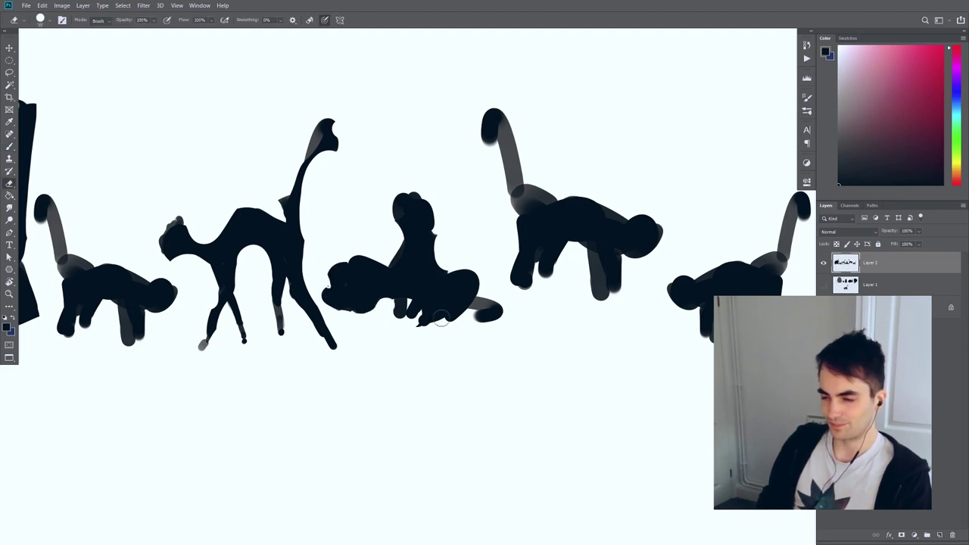
# - Replace the fourth creature's low tail with an upright curled one and paint two small ears on its head
pyautogui.press('b')
pyautogui.press('e')
pyautogui.moveTo(475, 301); pyautogui.dragTo(491, 321)
pyautogui.press('b')
pyautogui.moveTo(443, 268); pyautogui.dragTo(485, 317)
pyautogui.hotkey('ctrl', 'z')
pyautogui.moveTo(455, 278)
pyautogui.mouseDown()
pyautogui.moveTo(469, 221)
pyautogui.moveTo(456, 281)
pyautogui.moveTo(540, 311)
pyautogui.mouseUp()
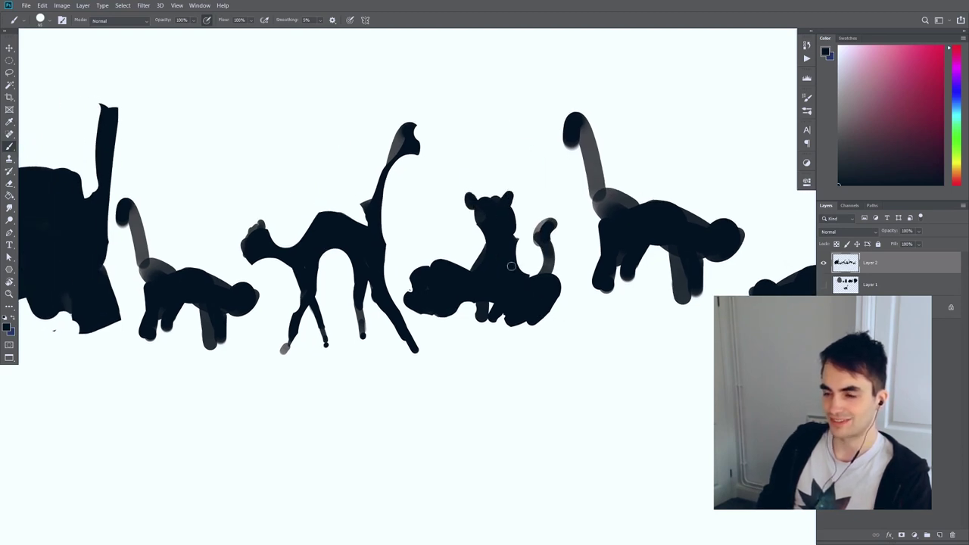
pyautogui.press('e')
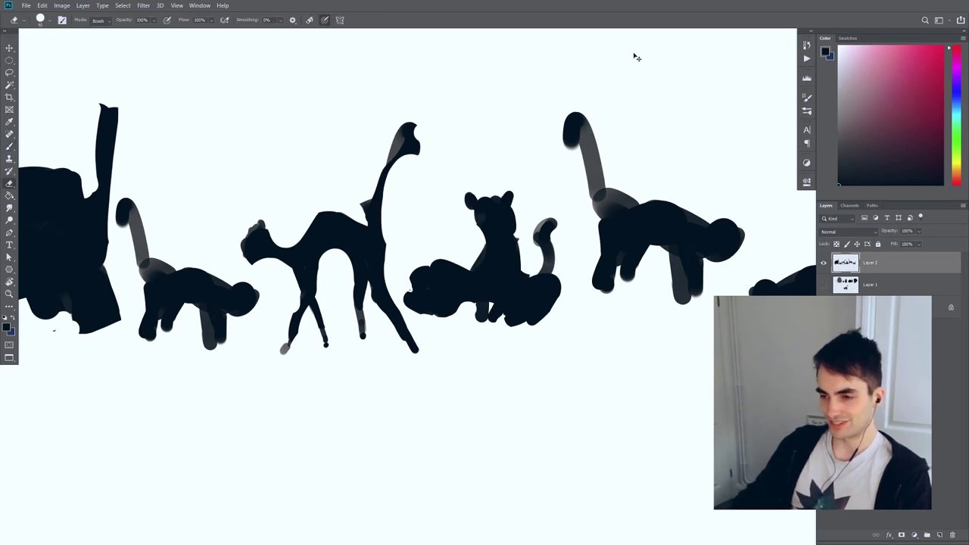
# - Select and reposition the seated cat and the large creature behind it to even out their spacing in the row
pyautogui.hotkey('ctrl', '-')
pyautogui.press('l')
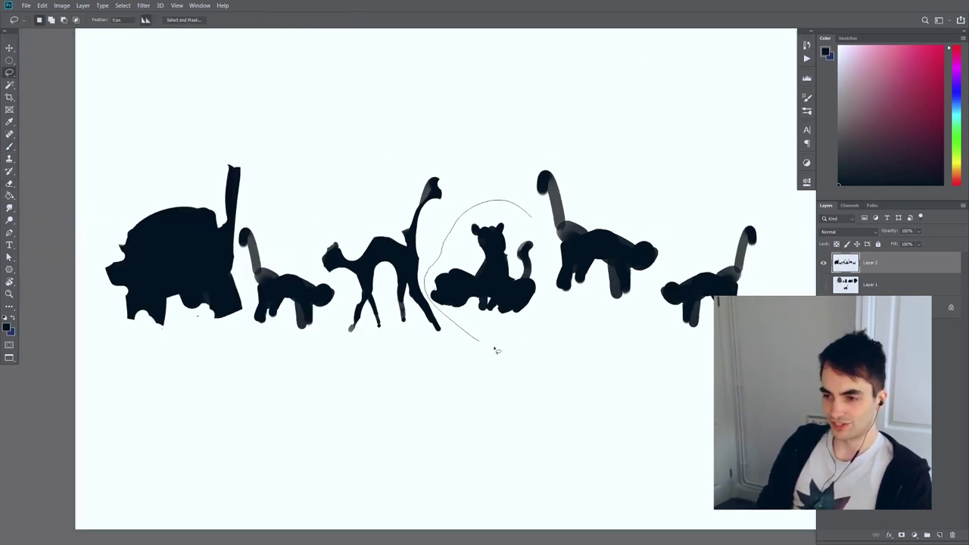
pyautogui.moveTo(515, 349); pyautogui.dragTo(558, 325)
pyautogui.moveTo(540, 281); pyautogui.dragTo(552, 296)
pyautogui.moveTo(639, 208); pyautogui.dragTo(548, 243)
pyautogui.moveTo(647, 295); pyautogui.dragTo(637, 270)
pyautogui.moveTo(637, 268); pyautogui.dragTo(647, 274)
pyautogui.moveTo(780, 212)
pyautogui.mouseDown()
pyautogui.moveTo(747, 173)
pyautogui.moveTo(548, 248)
pyautogui.moveTo(758, 266)
pyautogui.moveTo(759, 232)
pyautogui.mouseUp()
pyautogui.moveTo(653, 330); pyautogui.dragTo(677, 338)
pyautogui.hotkey('ctrl', 'z')
pyautogui.hotkey('ctrl', 'd')
# - Scale down the whole row of silhouettes to free space at its end
pyautogui.hotkey('ctrl', 't')
pyautogui.moveTo(756, 332)
pyautogui.mouseDown()
pyautogui.moveTo(690, 304)
pyautogui.moveTo(602, 291)
pyautogui.mouseUp()
pyautogui.press('Return')
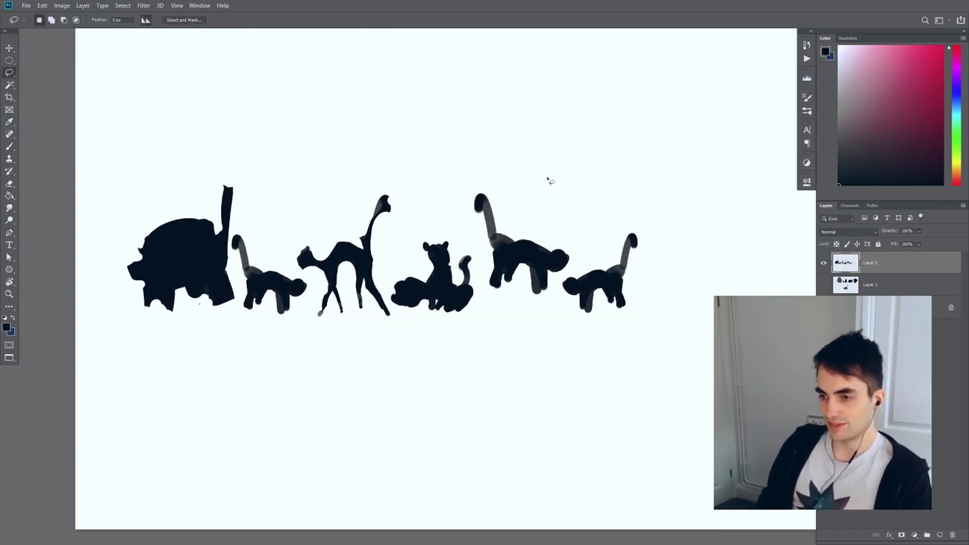
# - Duplicate the last two creatures to extend the row and flip the copies horizontally
pyautogui.moveTo(479, 243)
pyautogui.mouseDown()
pyautogui.moveTo(641, 207)
pyautogui.moveTo(646, 177)
pyautogui.mouseUp()
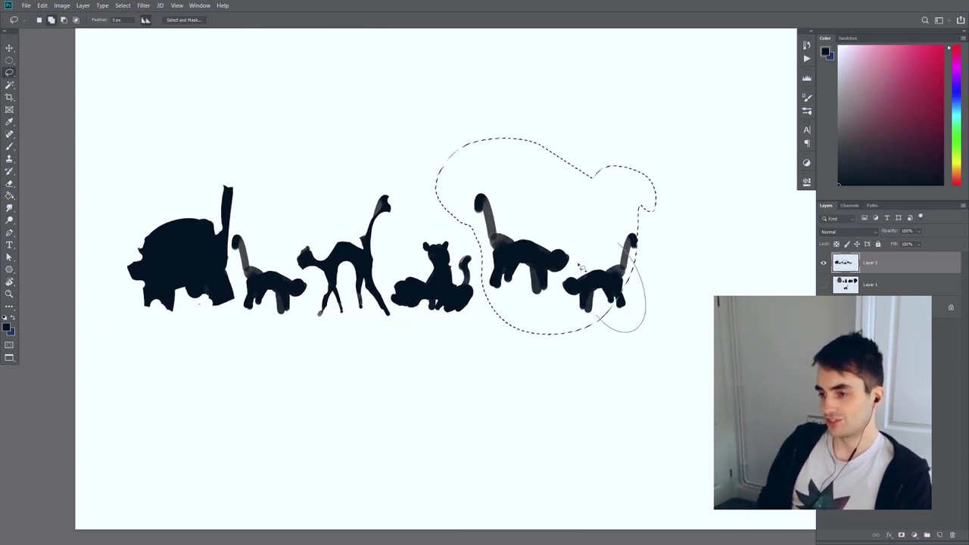
pyautogui.moveTo(584, 278); pyautogui.dragTo(754, 279)
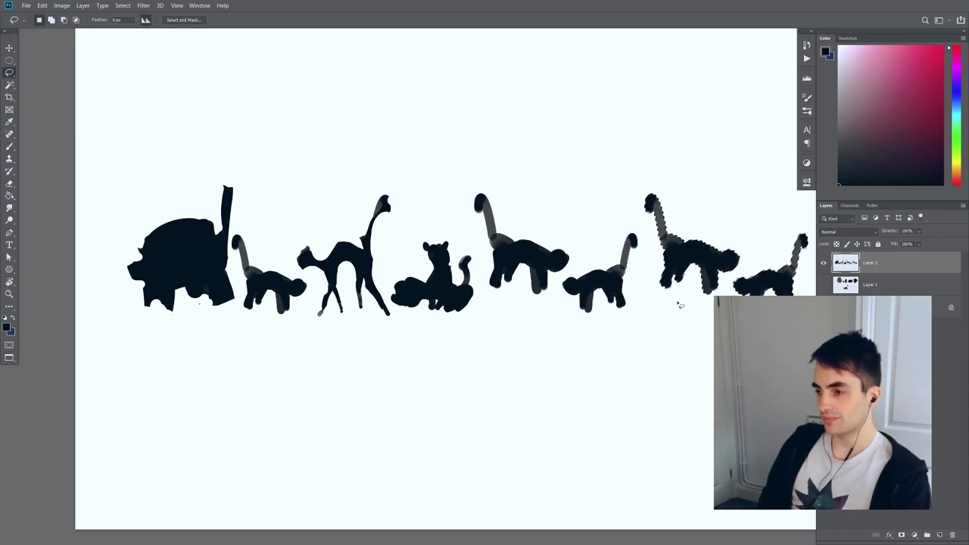
pyautogui.hotkey('ctrl', 'shift', 'h')
pyautogui.hotkey('ctrl', 'd')
# - Move the whole row of silhouettes lower on the canvas
pyautogui.moveTo(591, 356); pyautogui.dragTo(551, 362)
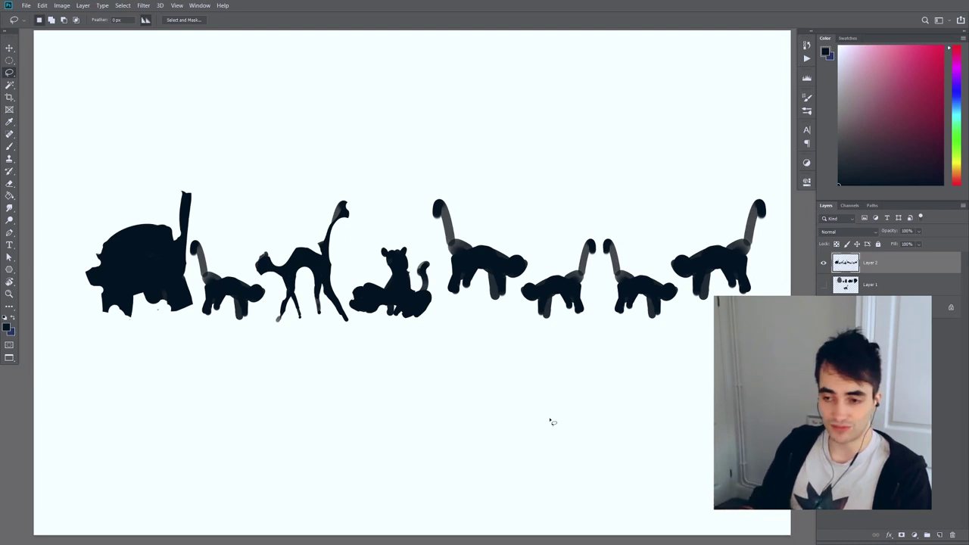
pyautogui.moveTo(301, 397); pyautogui.dragTo(314, 407)
pyautogui.moveTo(515, 298); pyautogui.dragTo(503, 379)
# - Try moving the first creature above the row and scaling it up to a giant size
pyautogui.moveTo(209, 292); pyautogui.dragTo(96, 427)
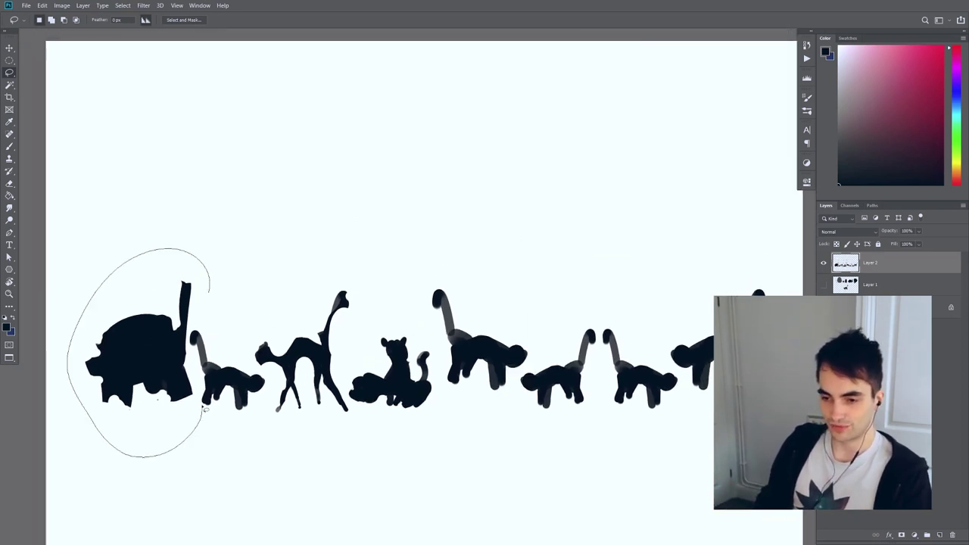
pyautogui.moveTo(190, 359)
pyautogui.mouseDown()
pyautogui.moveTo(212, 277)
pyautogui.moveTo(326, 156)
pyautogui.mouseUp()
pyautogui.hotkey('ctrl', 't')
pyautogui.moveTo(294, 283); pyautogui.dragTo(307, 248)
pyautogui.press('Return')
pyautogui.hotkey('ctrl', 'd')
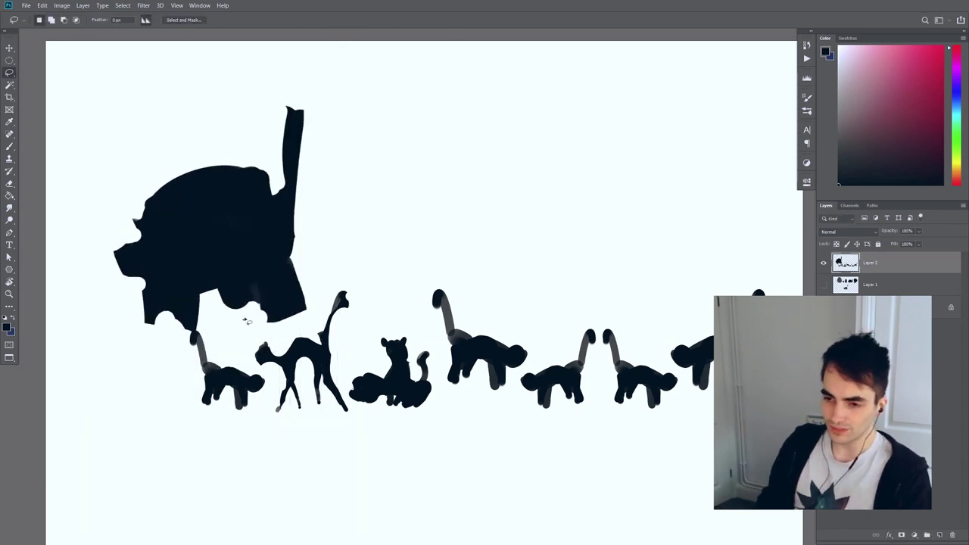
# - Reselect the enlarged first creature and try shifting it closer to the canvas edge
pyautogui.moveTo(184, 338)
pyautogui.mouseDown()
pyautogui.moveTo(198, 84)
pyautogui.moveTo(328, 259)
pyautogui.mouseUp()
pyautogui.moveTo(253, 330); pyautogui.dragTo(199, 326)
pyautogui.moveTo(279, 278); pyautogui.dragTo(254, 289)
pyautogui.hotkey('ctrl', 'd')
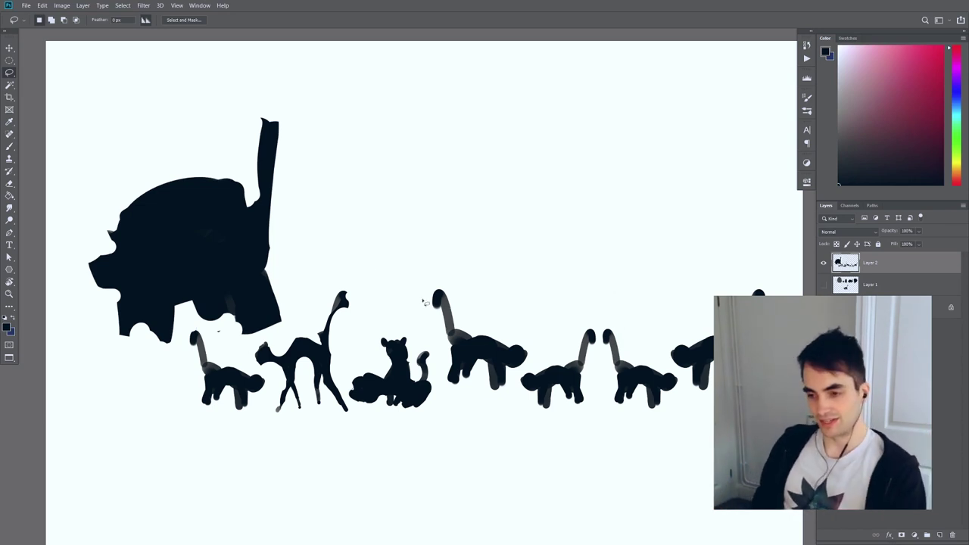
# - Undo the move and enlargement of the first creature
pyautogui.moveTo(364, 351); pyautogui.dragTo(368, 351)
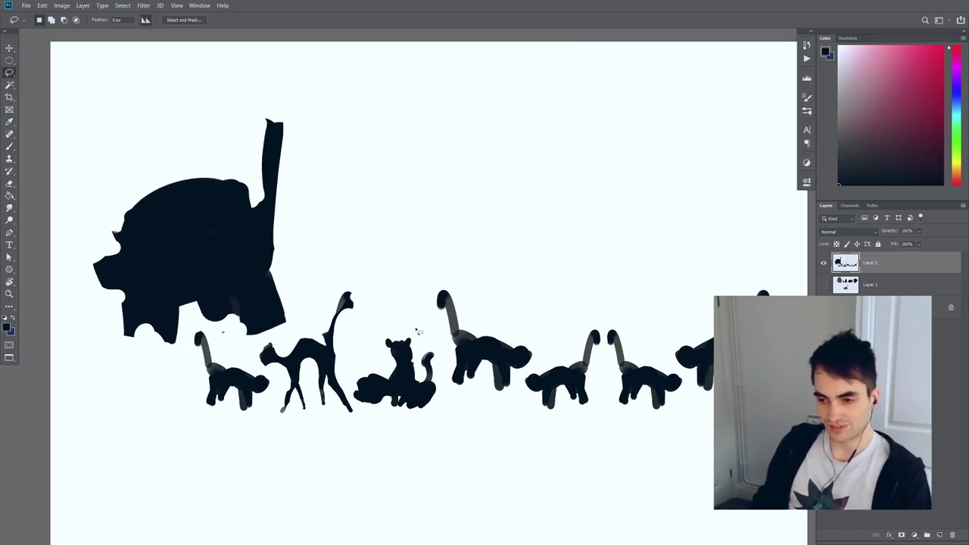
pyautogui.hotkey('ctrl', 'z')
pyautogui.hotkey('ctrl', 'z')
pyautogui.hotkey('ctrl', 'z')
pyautogui.hotkey('ctrl', 'z')
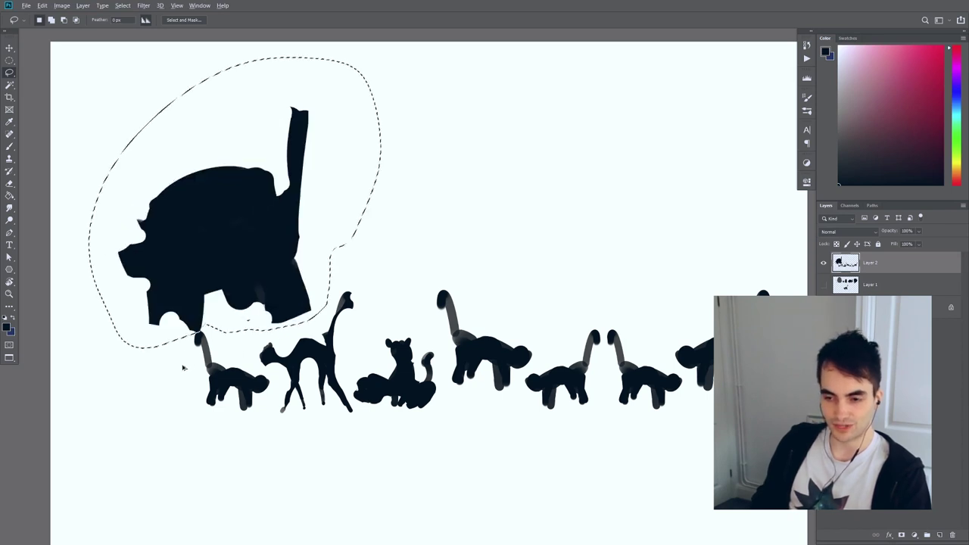
pyautogui.hotkey('ctrl', 'z')
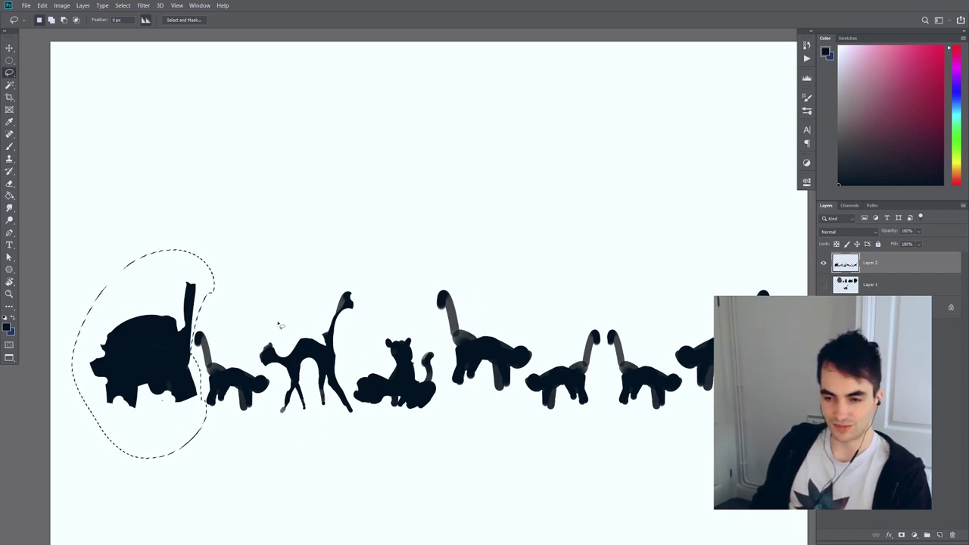
# - Restore the giant version of the first creature, and shrink the cat after the large middle one, placing it below the row
pyautogui.hotkey('ctrl', 'shift', 'z')
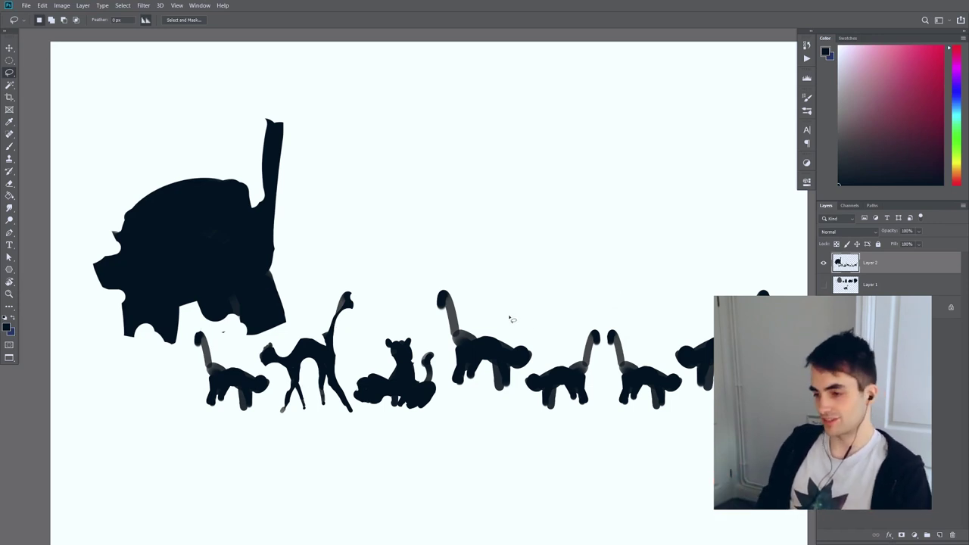
pyautogui.moveTo(527, 415)
pyautogui.mouseDown()
pyautogui.moveTo(604, 373)
pyautogui.moveTo(536, 421)
pyautogui.mouseUp()
pyautogui.hotkey('ctrl', 't')
pyautogui.moveTo(570, 450)
pyautogui.mouseDown()
pyautogui.moveTo(526, 423)
pyautogui.moveTo(445, 421)
pyautogui.mouseUp()
pyautogui.press('Return')
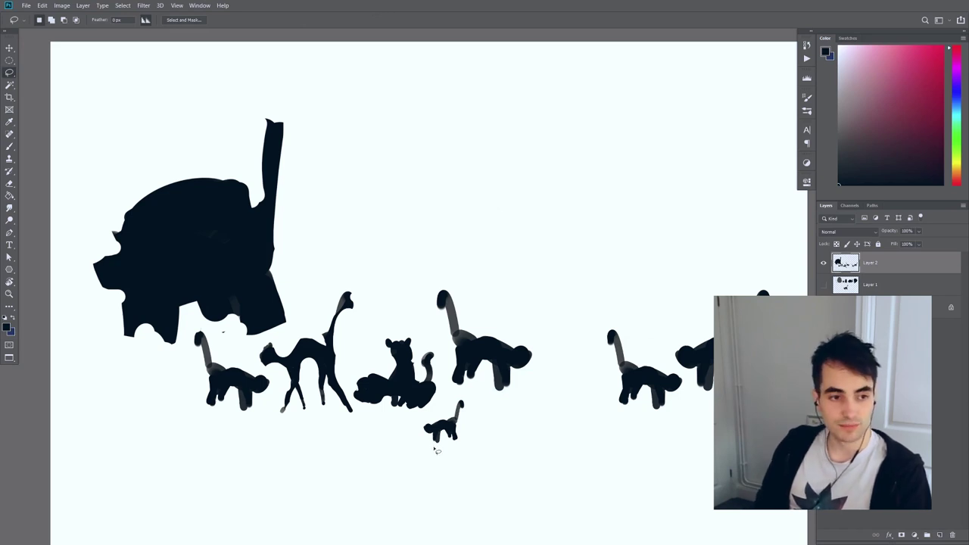
pyautogui.moveTo(437, 463); pyautogui.dragTo(429, 434)
# - Paint a large, a medium and a small solid oval side by side above the row as a size comparison
pyautogui.press('b')
pyautogui.scroll(2, 529, 307)
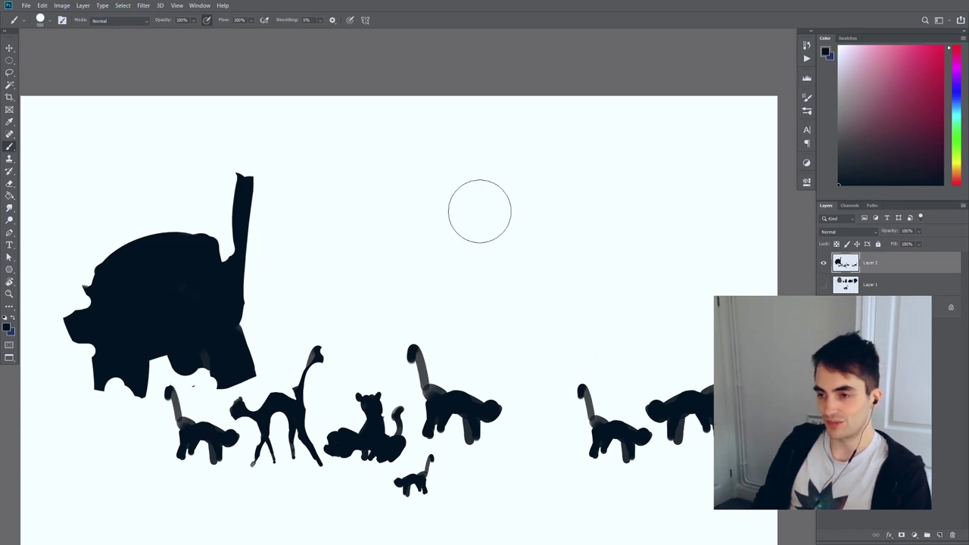
pyautogui.moveTo(470, 171)
pyautogui.mouseDown()
pyautogui.moveTo(477, 217)
pyautogui.moveTo(496, 191)
pyautogui.mouseUp()
pyautogui.press('[')
pyautogui.press('[')
pyautogui.press('[')
pyautogui.press('[')
pyautogui.press('[')
pyautogui.moveTo(573, 182); pyautogui.dragTo(595, 193)
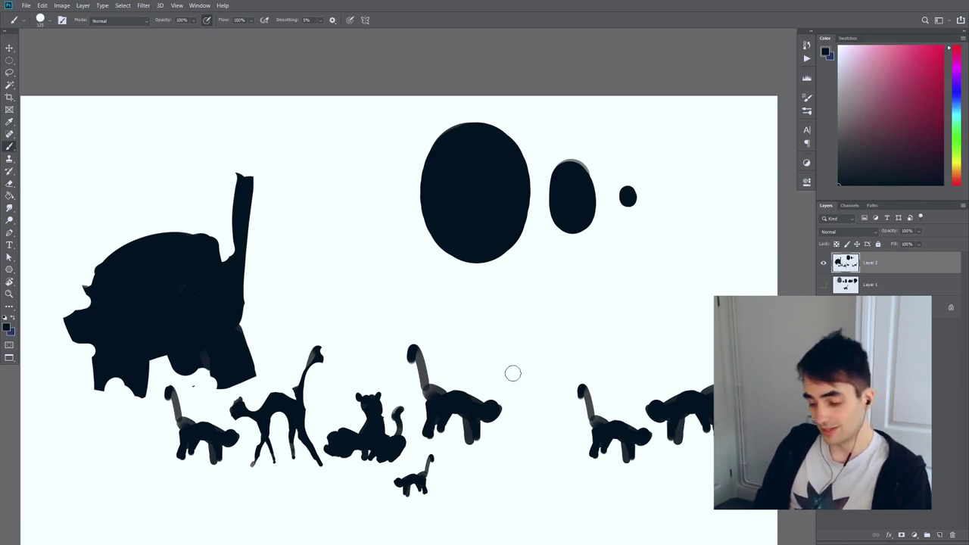
# - Lasso the three ovals above the row, delete them and clear the selection
pyautogui.press('Delete')
pyautogui.hotkey('ctrl', 'z')
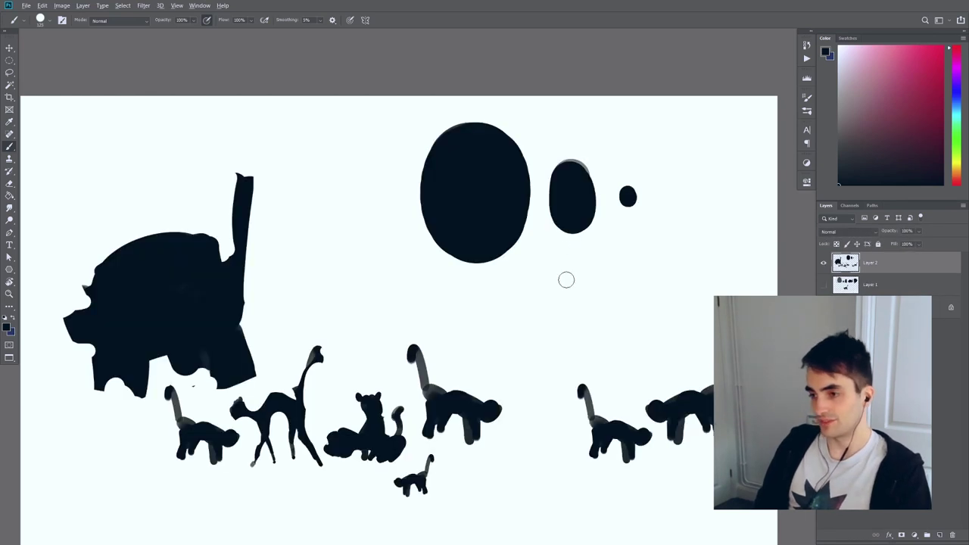
pyautogui.press('l')
pyautogui.moveTo(689, 160); pyautogui.dragTo(686, 162)
pyautogui.press('Delete')
pyautogui.hotkey('ctrl', 'd')
pyautogui.moveTo(428, 363); pyautogui.dragTo(515, 303)
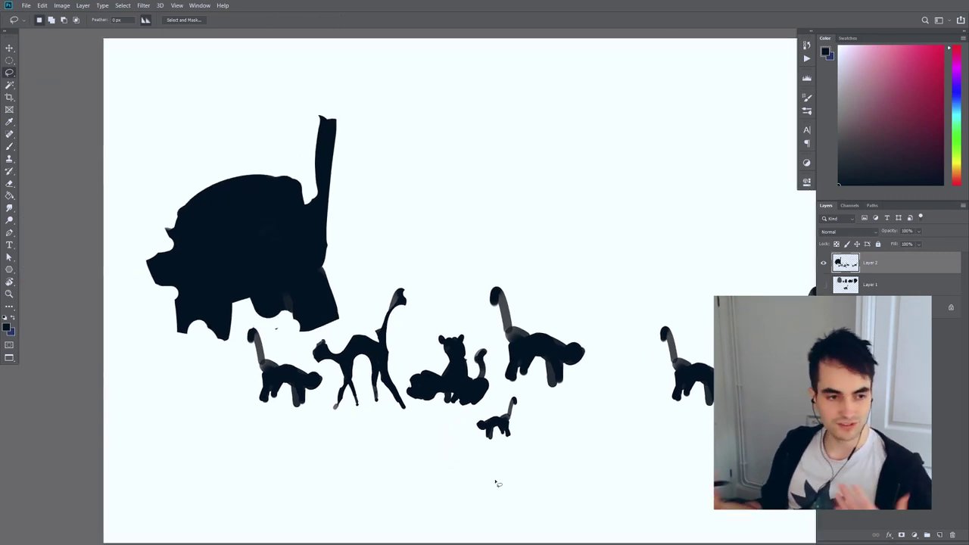
pyautogui.moveTo(429, 301)
pyautogui.mouseDown()
pyautogui.moveTo(393, 235)
pyautogui.moveTo(380, 242)
pyautogui.mouseUp()
pyautogui.press('b')
pyautogui.press('l')
pyautogui.moveTo(441, 353)
pyautogui.mouseDown()
pyautogui.moveTo(476, 381)
pyautogui.moveTo(445, 394)
pyautogui.moveTo(457, 385)
pyautogui.mouseUp()
pyautogui.click(399, 367)
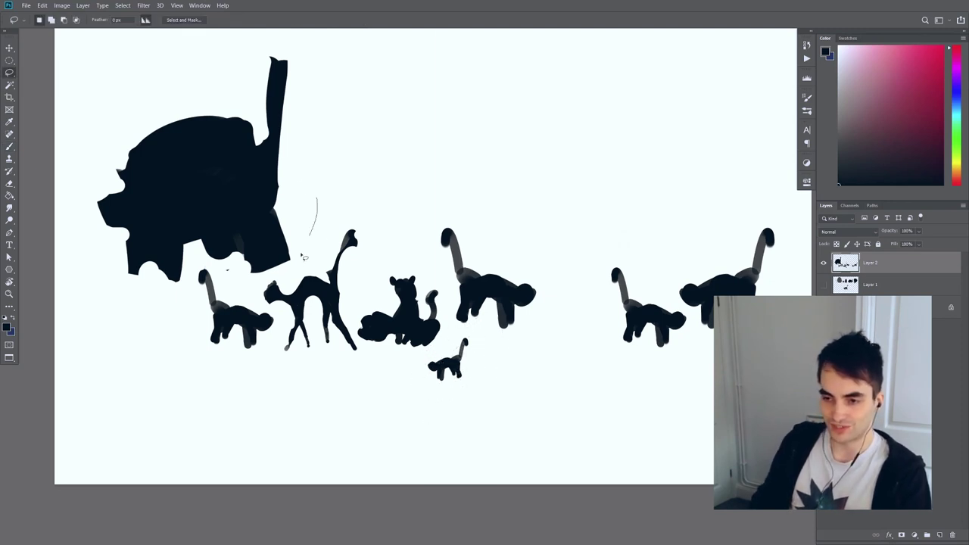
pyautogui.moveTo(182, 315)
pyautogui.mouseDown()
pyautogui.moveTo(236, 8)
pyautogui.moveTo(317, 198)
pyautogui.mouseUp()
pyautogui.moveTo(237, 213)
pyautogui.mouseDown()
pyautogui.moveTo(245, 187)
pyautogui.moveTo(259, 185)
pyautogui.mouseUp()
pyautogui.hotkey('ctrl', 'z')
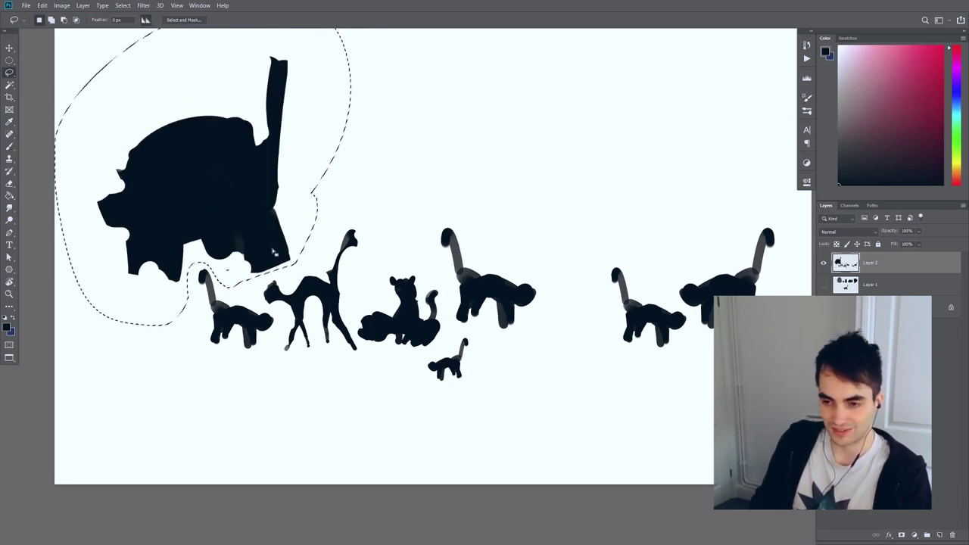
pyautogui.click(324, 429)
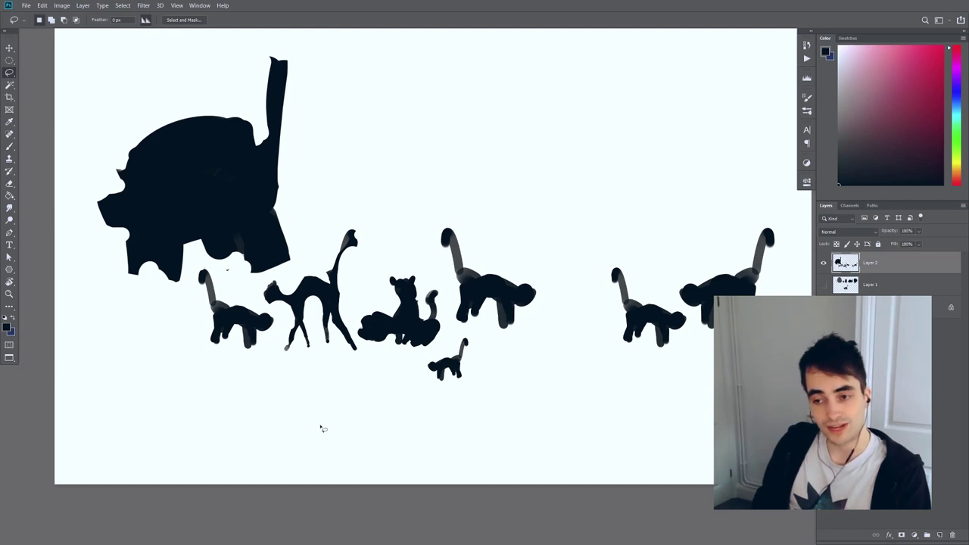
# - Paint a taller, jagged ridge of spikes along the giant creature's back and down to its head
pyautogui.press('b')
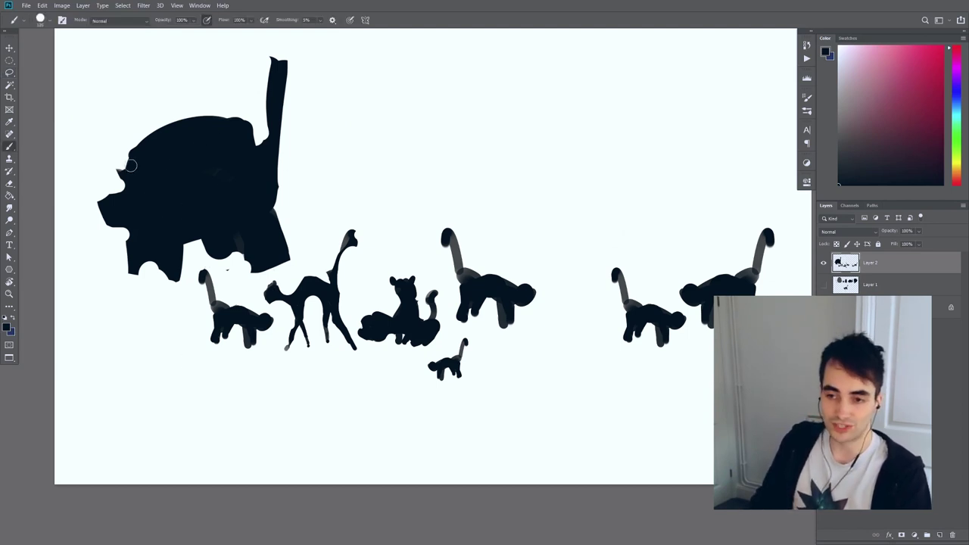
pyautogui.moveTo(129, 161)
pyautogui.mouseDown()
pyautogui.moveTo(169, 117)
pyautogui.moveTo(217, 113)
pyautogui.mouseUp()
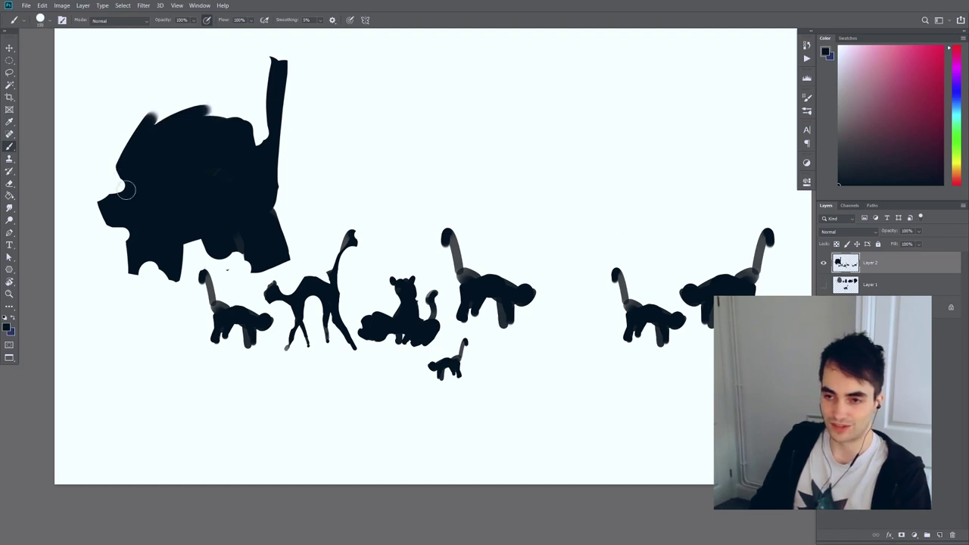
pyautogui.moveTo(125, 203)
pyautogui.mouseDown()
pyautogui.moveTo(198, 129)
pyautogui.moveTo(224, 118)
pyautogui.moveTo(253, 135)
pyautogui.mouseUp()
pyautogui.moveTo(208, 112); pyautogui.dragTo(214, 120)
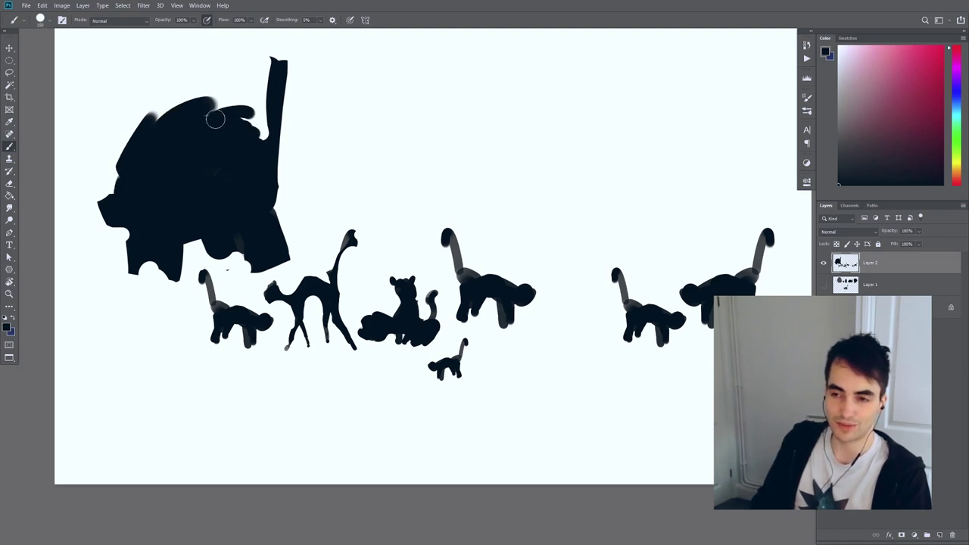
pyautogui.moveTo(147, 159)
pyautogui.mouseDown()
pyautogui.moveTo(120, 186)
pyautogui.moveTo(122, 159)
pyautogui.moveTo(106, 191)
pyautogui.mouseUp()
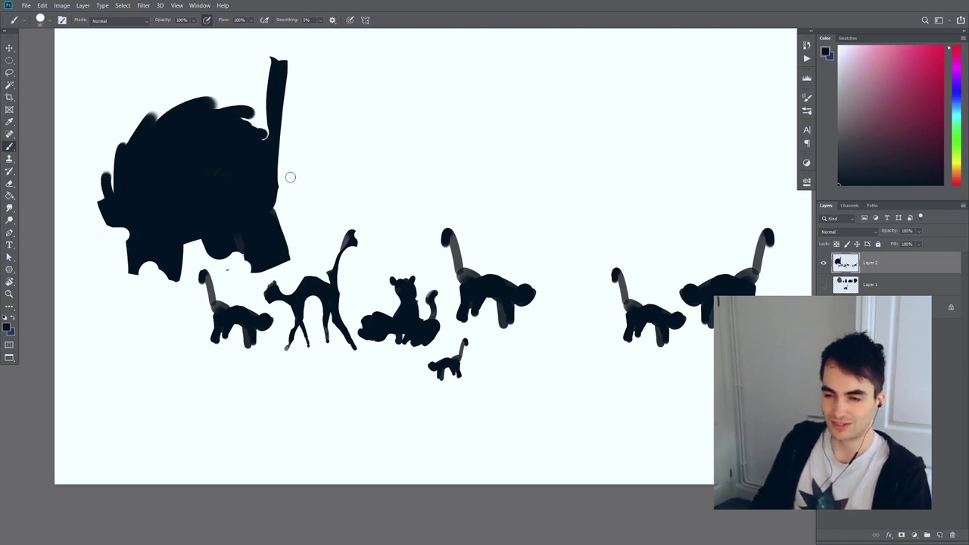
# - Replace the giant creature's upright tail with a long tail trailing behind it, and extend the head into a pointed snout
pyautogui.moveTo(277, 155)
pyautogui.mouseDown()
pyautogui.moveTo(286, 185)
pyautogui.moveTo(314, 176)
pyautogui.moveTo(304, 180)
pyautogui.moveTo(360, 198)
pyautogui.mouseUp()
pyautogui.press('e')
pyautogui.moveTo(294, 94)
pyautogui.mouseDown()
pyautogui.moveTo(272, 119)
pyautogui.moveTo(316, 172)
pyautogui.moveTo(369, 184)
pyautogui.moveTo(392, 211)
pyautogui.moveTo(454, 206)
pyautogui.mouseUp()
pyautogui.press('b')
pyautogui.moveTo(281, 189); pyautogui.dragTo(332, 205)
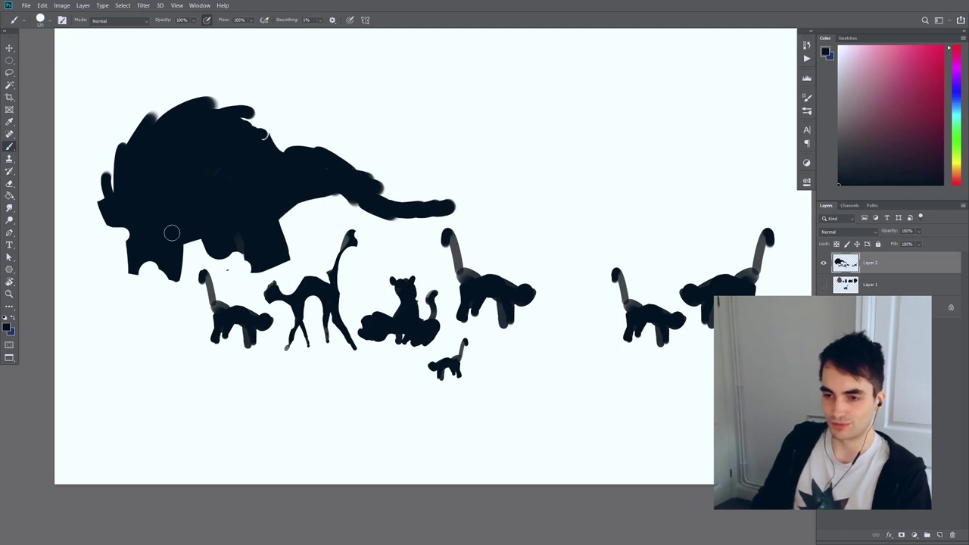
pyautogui.moveTo(116, 232)
pyautogui.mouseDown()
pyautogui.moveTo(91, 209)
pyautogui.moveTo(153, 232)
pyautogui.mouseUp()
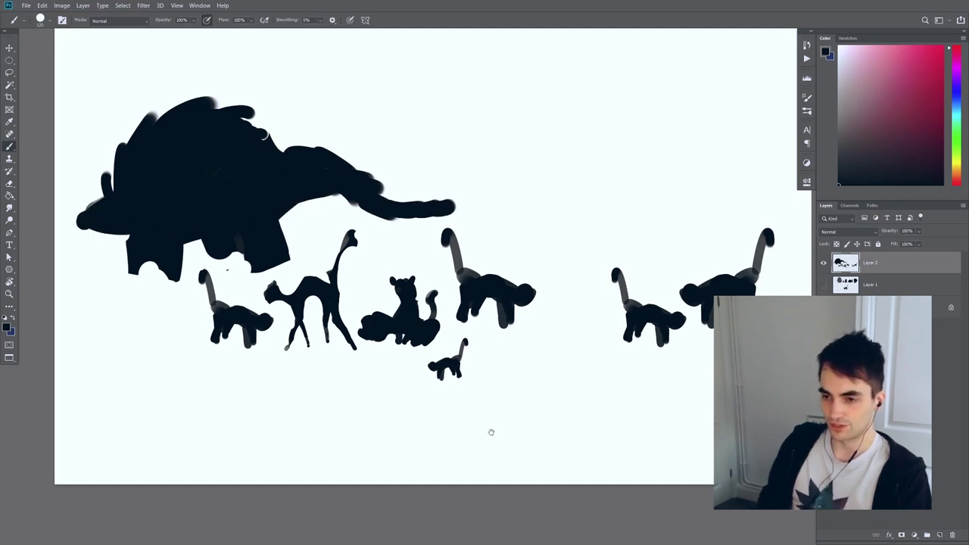
pyautogui.moveTo(498, 440); pyautogui.dragTo(487, 467)
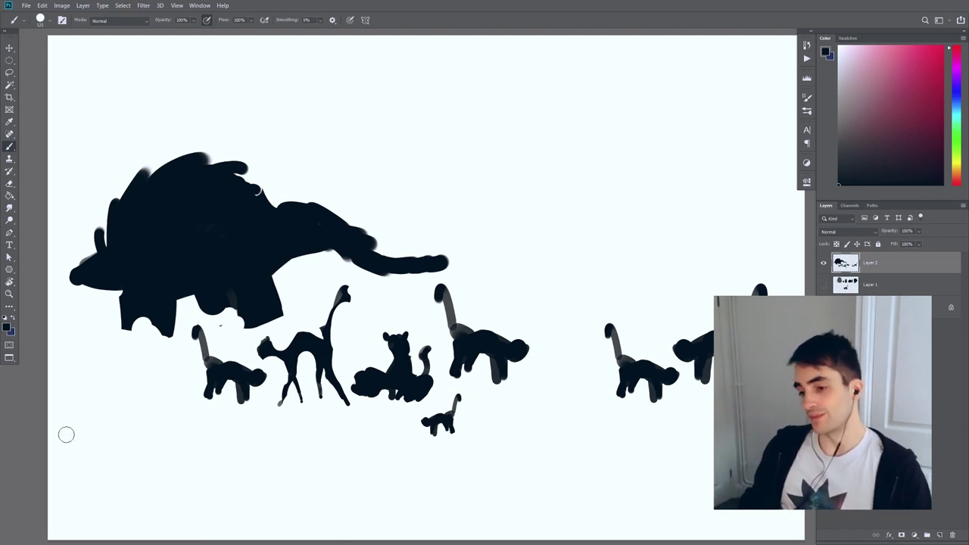
# - Shift the cat beyond the gap farther along the row and block in a tall, rounded body for a new creature
pyautogui.scroll(-1, 534, 355)
pyautogui.press('l')
pyautogui.moveTo(735, 224)
pyautogui.mouseDown()
pyautogui.moveTo(568, 320)
pyautogui.moveTo(738, 249)
pyautogui.mouseUp()
pyautogui.moveTo(779, 303); pyautogui.dragTo(659, 285)
pyautogui.moveTo(681, 339)
pyautogui.mouseDown()
pyautogui.moveTo(746, 367)
pyautogui.moveTo(594, 291)
pyautogui.moveTo(593, 301)
pyautogui.mouseUp()
pyautogui.moveTo(646, 305); pyautogui.dragTo(620, 291)
pyautogui.moveTo(608, 339)
pyautogui.mouseDown()
pyautogui.moveTo(672, 412)
pyautogui.moveTo(676, 345)
pyautogui.moveTo(646, 304)
pyautogui.moveTo(658, 312)
pyautogui.mouseUp()
pyautogui.moveTo(633, 247)
pyautogui.mouseDown()
pyautogui.moveTo(526, 223)
pyautogui.moveTo(615, 321)
pyautogui.mouseUp()
pyautogui.moveTo(585, 283); pyautogui.dragTo(603, 321)
# - Select part of the new silhouette with the marquee and adjust it with Free Transform
pyautogui.press('m')
pyautogui.moveTo(638, 369); pyautogui.dragTo(548, 344)
pyautogui.moveTo(598, 386); pyautogui.dragTo(551, 336)
pyautogui.hotkey('shift', 'm')
pyautogui.hotkey('ctrl', 't')
pyautogui.moveTo(592, 374); pyautogui.dragTo(604, 460)
pyautogui.press('Return')
# - Paint the rounded creature's insect-like limbs and draw two long, thin antennae above its head
pyautogui.press('b')
pyautogui.moveTo(583, 227)
pyautogui.mouseDown()
pyautogui.moveTo(602, 303)
pyautogui.moveTo(633, 352)
pyautogui.mouseUp()
pyautogui.moveTo(639, 278); pyautogui.dragTo(648, 316)
pyautogui.moveTo(558, 291); pyautogui.dragTo(555, 312)
pyautogui.click(555, 327)
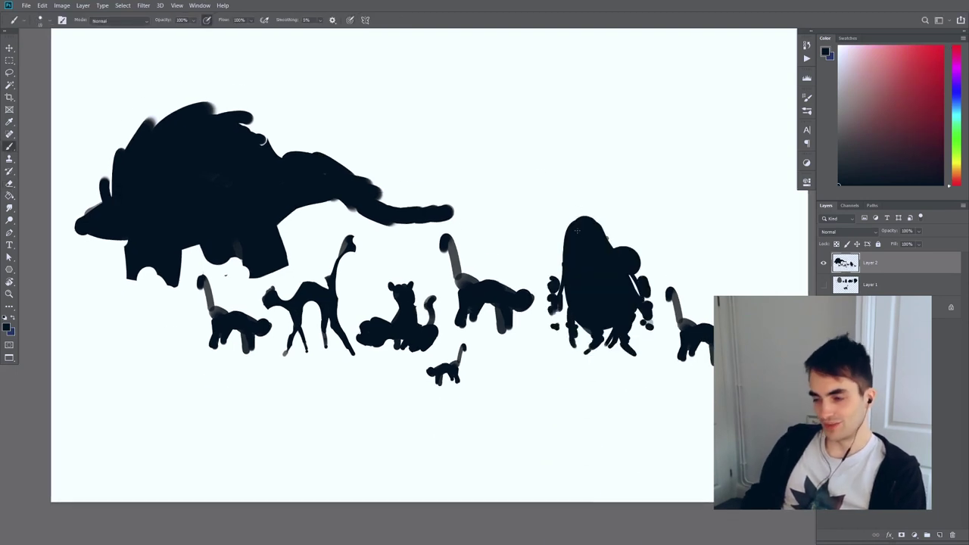
pyautogui.moveTo(574, 220)
pyautogui.mouseDown()
pyautogui.moveTo(503, 141)
pyautogui.moveTo(590, 131)
pyautogui.moveTo(583, 216)
pyautogui.mouseUp()
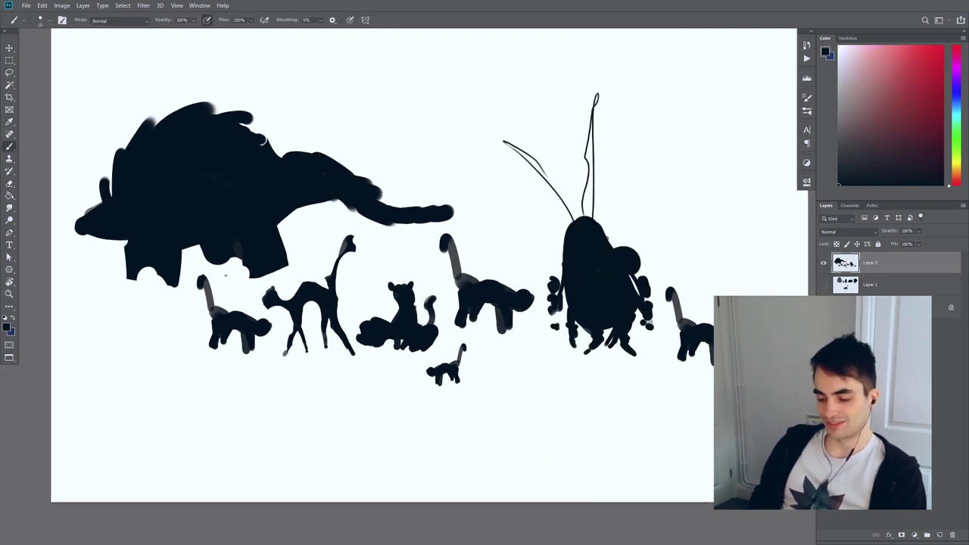
# - Lasso the insect-like creature with its antennae, scale it down and set it back in the row
pyautogui.press('l')
pyautogui.moveTo(665, 155)
pyautogui.mouseDown()
pyautogui.moveTo(597, 56)
pyautogui.moveTo(558, 280)
pyautogui.moveTo(600, 371)
pyautogui.moveTo(663, 318)
pyautogui.moveTo(642, 227)
pyautogui.mouseUp()
pyautogui.hotkey('ctrl', 't')
pyautogui.moveTo(664, 61); pyautogui.dragTo(623, 133)
pyautogui.moveTo(605, 198); pyautogui.dragTo(623, 200)
pyautogui.moveTo(655, 34); pyautogui.dragTo(664, 37)
pyautogui.press('Return')
pyautogui.hotkey('ctrl', 'd')
# - Lasso the cat next to the insect-like creature, move it below the row and clear the selection
pyautogui.moveTo(710, 290)
pyautogui.mouseDown()
pyautogui.moveTo(697, 393)
pyautogui.moveTo(710, 290)
pyautogui.mouseUp()
pyautogui.moveTo(700, 333); pyautogui.dragTo(535, 401)
pyautogui.hotkey('ctrl', 'd')
# - Paint an ant-like creature with a round abdomen, large head, thin legs and two antennae in the freed space
pyautogui.press('b')
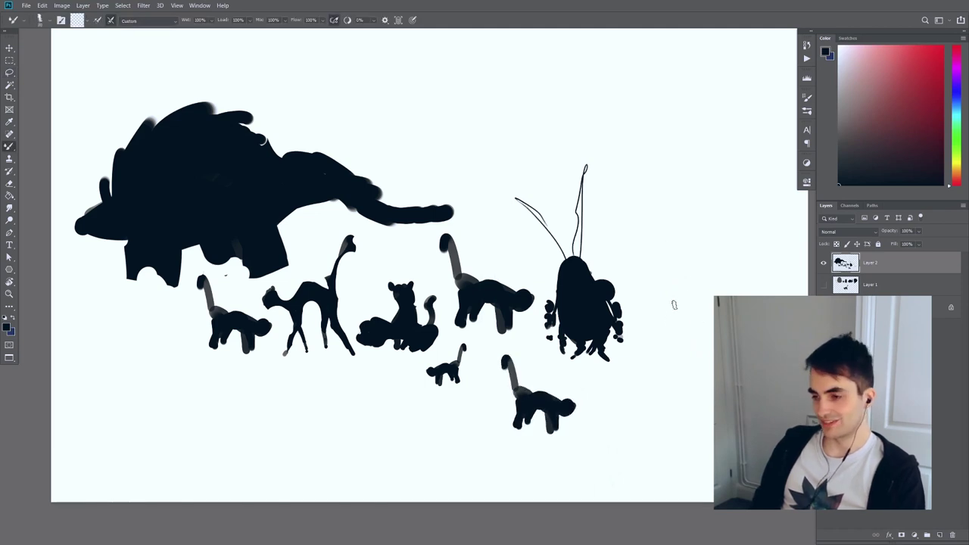
pyautogui.hotkey('shift', 'b')
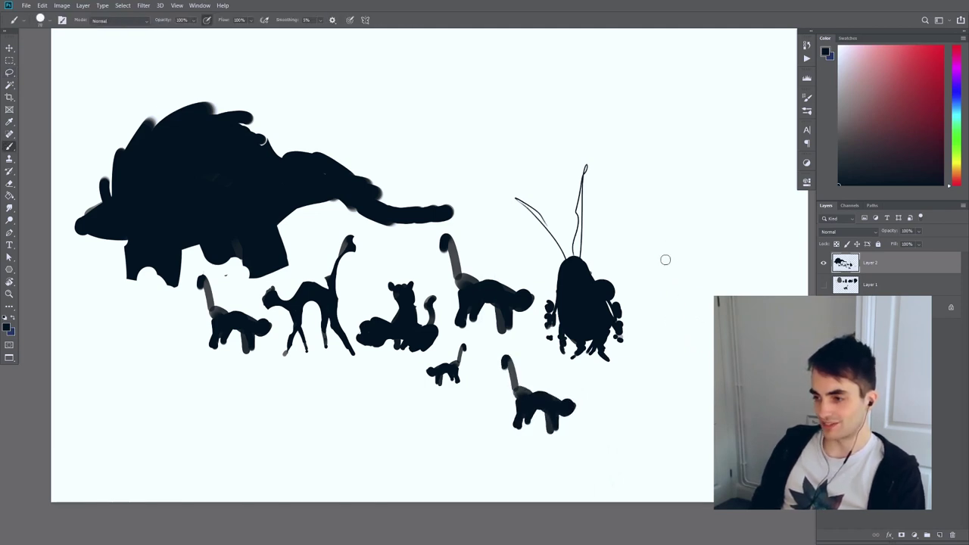
pyautogui.moveTo(666, 264)
pyautogui.mouseDown()
pyautogui.moveTo(688, 259)
pyautogui.moveTo(692, 272)
pyautogui.moveTo(679, 290)
pyautogui.moveTo(659, 292)
pyautogui.moveTo(651, 370)
pyautogui.mouseUp()
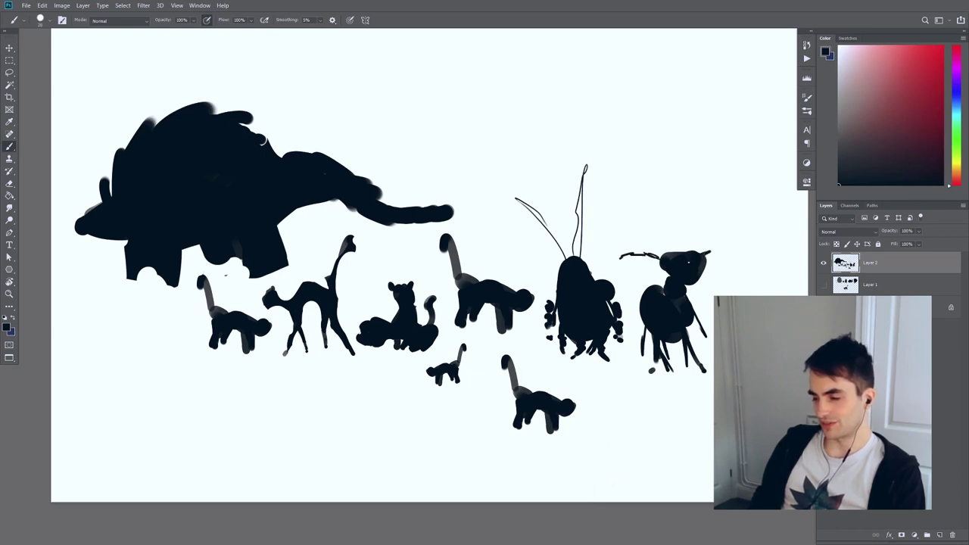
pyautogui.moveTo(707, 256); pyautogui.dragTo(735, 248)
pyautogui.press(']')
pyautogui.moveTo(657, 390); pyautogui.dragTo(664, 389)
# - Try broad strokes near the creatures with progressively larger brush sizes
pyautogui.press('e')
pyautogui.press('b')
pyautogui.press(']')
pyautogui.press(']')
pyautogui.press(']')
pyautogui.press(']')
pyautogui.press(']')
pyautogui.press(']')
pyautogui.moveTo(661, 127)
pyautogui.mouseDown()
pyautogui.moveTo(651, 192)
pyautogui.moveTo(731, 163)
pyautogui.mouseUp()
pyautogui.hotkey('ctrl', 'z')
pyautogui.press(']')
pyautogui.press(']')
pyautogui.press(']')
pyautogui.press(']')
pyautogui.press(']')
pyautogui.press(']')
pyautogui.press(']')
pyautogui.moveTo(432, 148)
pyautogui.mouseDown()
pyautogui.moveTo(633, 126)
pyautogui.moveTo(370, 254)
pyautogui.mouseUp()
pyautogui.hotkey('ctrl', 'z')
pyautogui.hotkey('ctrl', 'z')
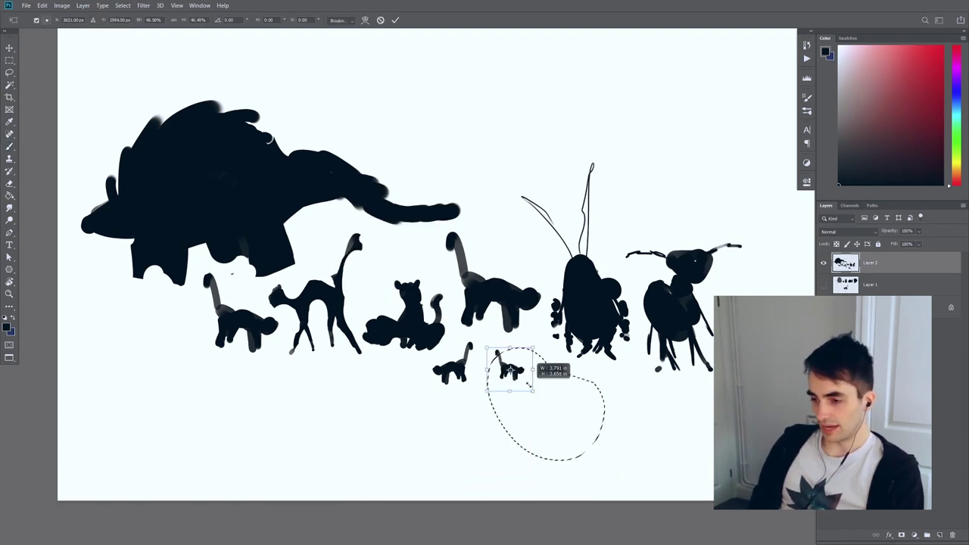
# - Shrink the cat below the row to a tiny size beside the other small cat, and clear the selection
pyautogui.moveTo(528, 384); pyautogui.dragTo(495, 380)
pyautogui.press('Return')
pyautogui.hotkey('ctrl', 'd')
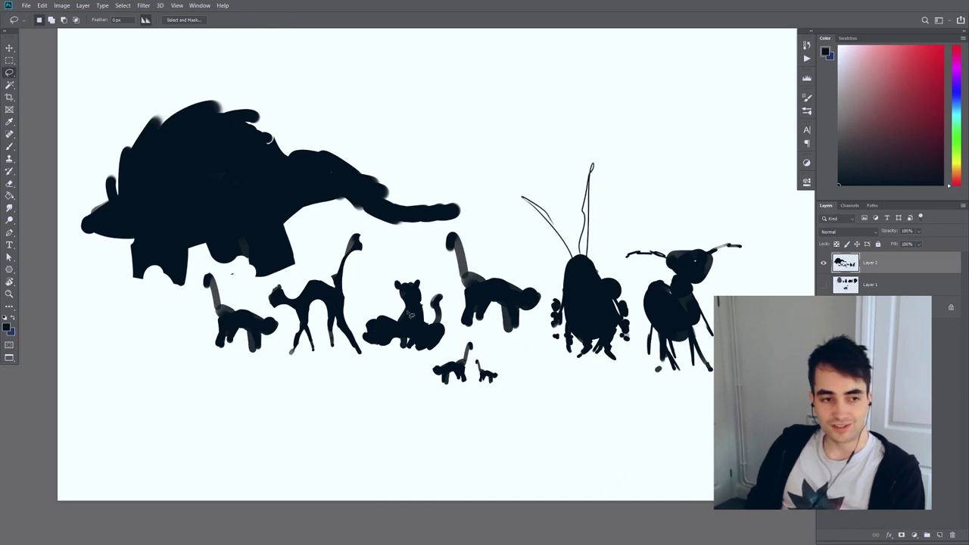